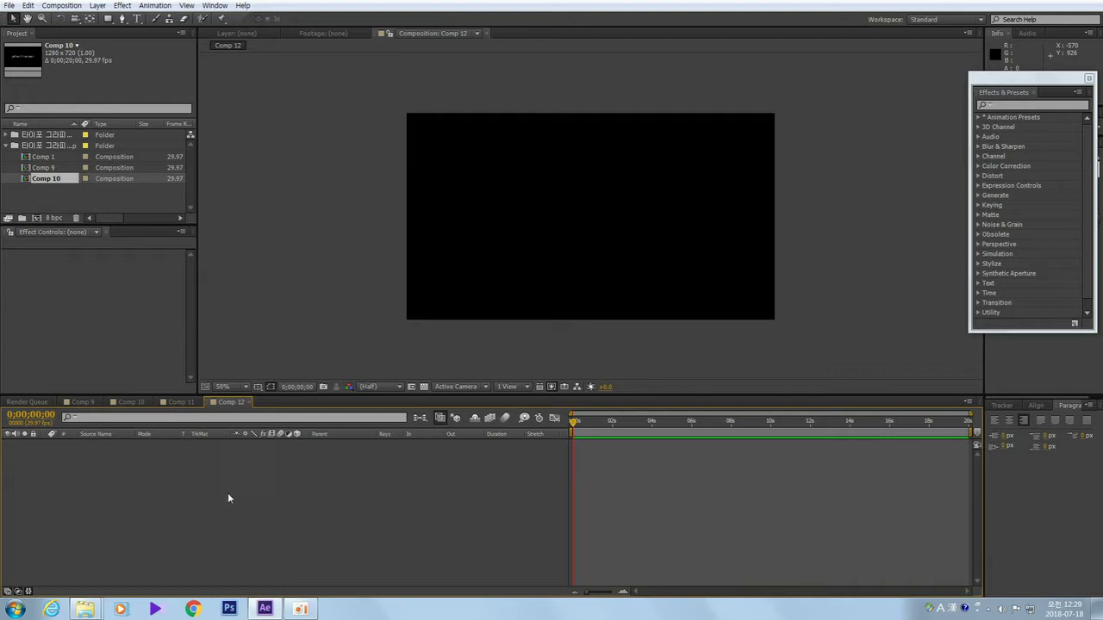
Open Comp 9, play its text animation from the first frame, and return the playhead to the start.
click(73, 403)
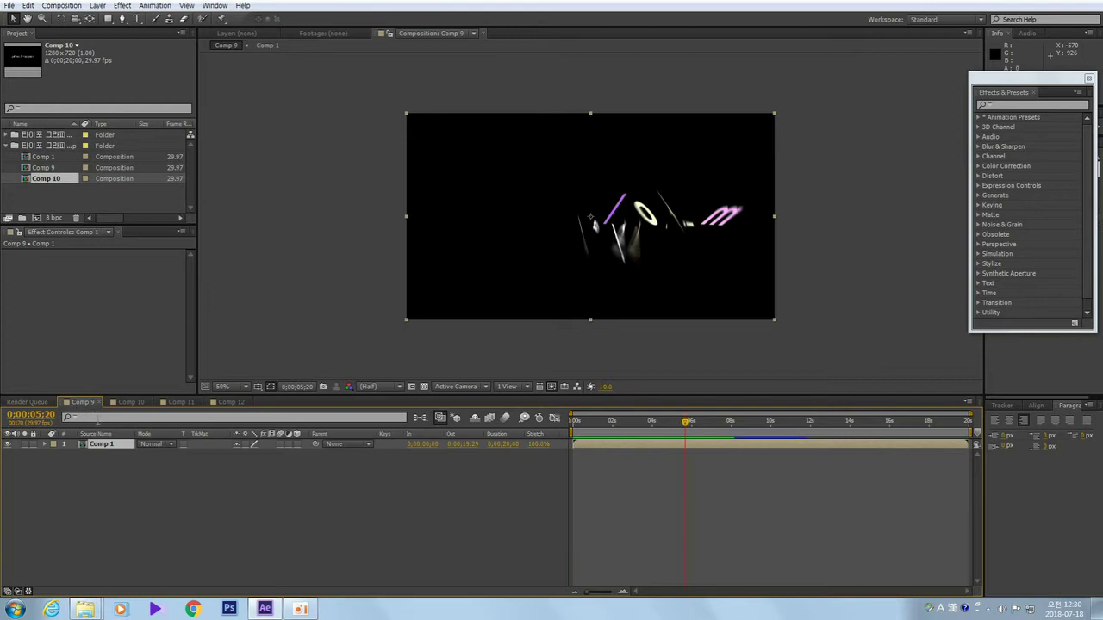
click(687, 423)
drag(686, 423, 551, 435)
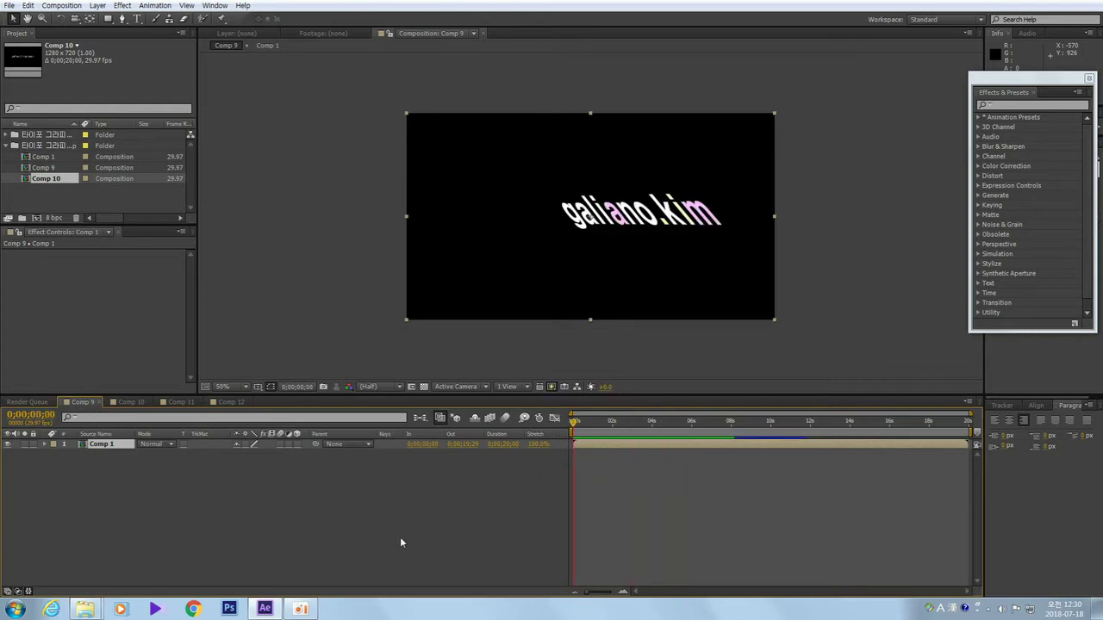
key(space)
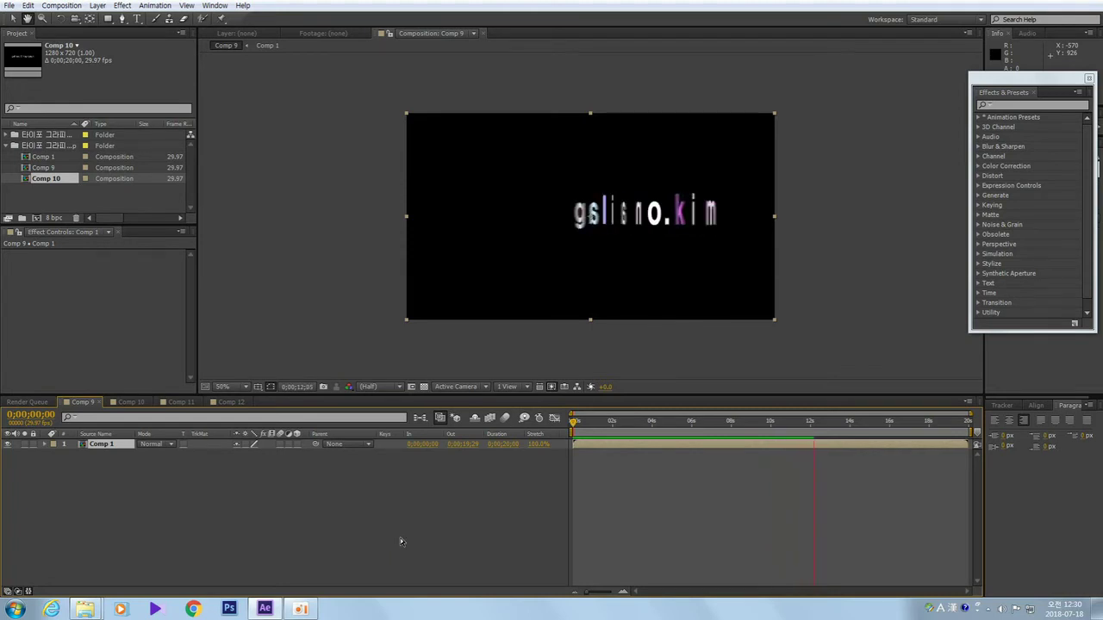
key(space)
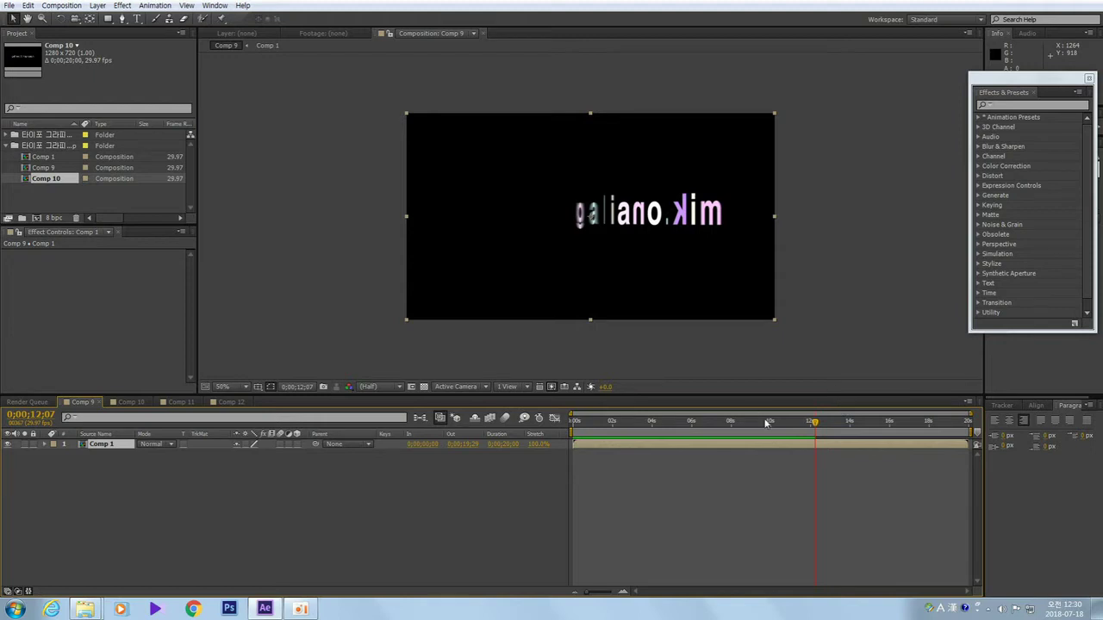
click(815, 425)
drag(815, 425, 483, 444)
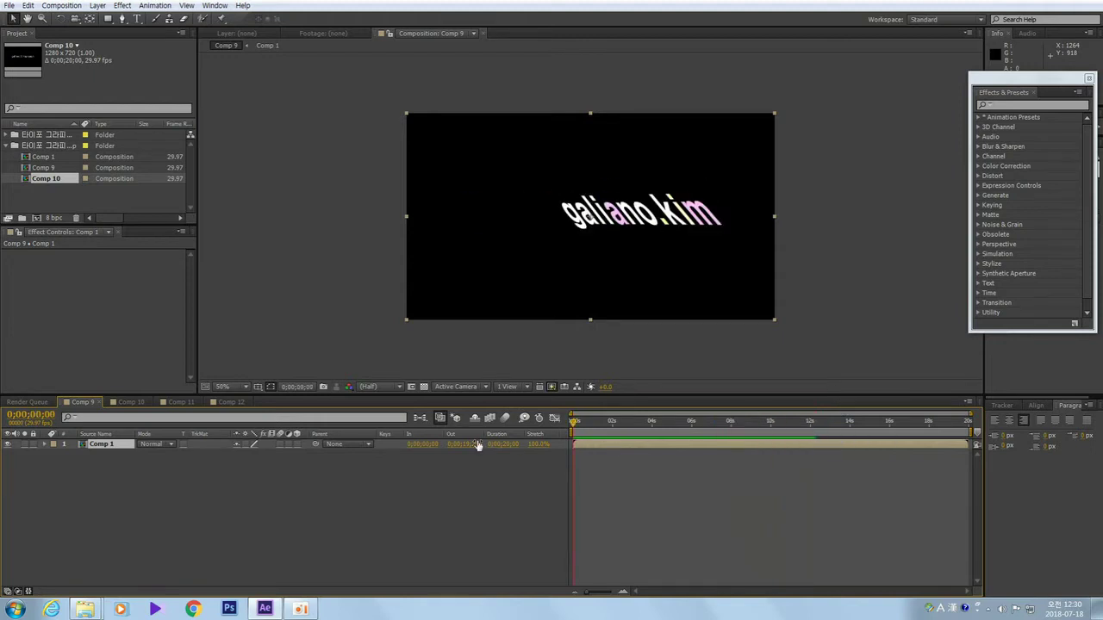
Open Comp 10 and play its text animation from the first frame.
click(130, 402)
drag(699, 422, 525, 440)
key(space)
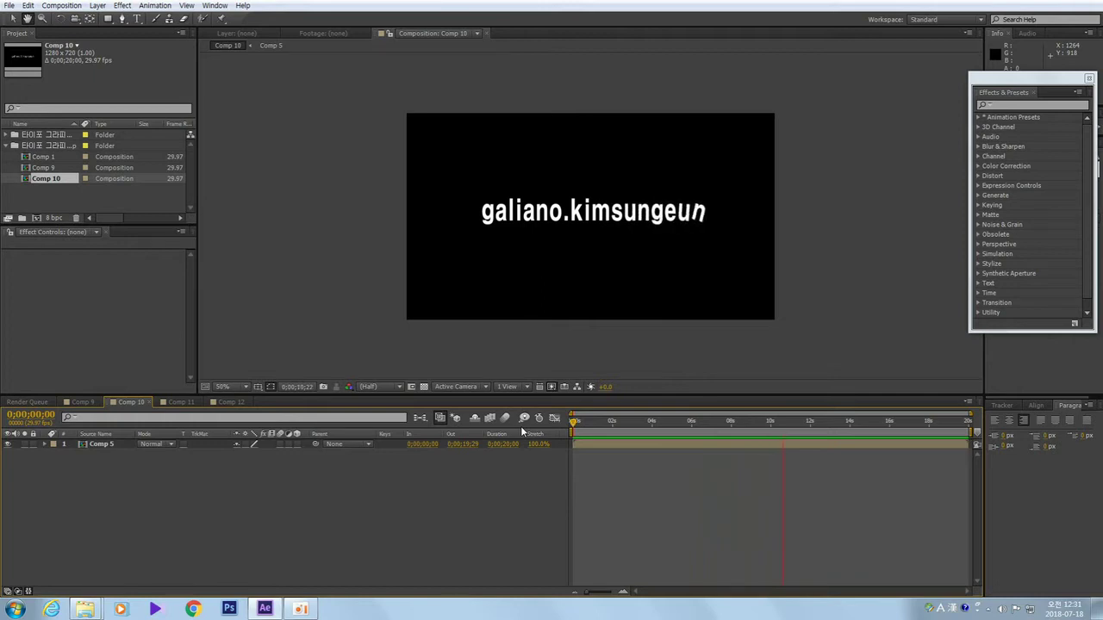
key(space)
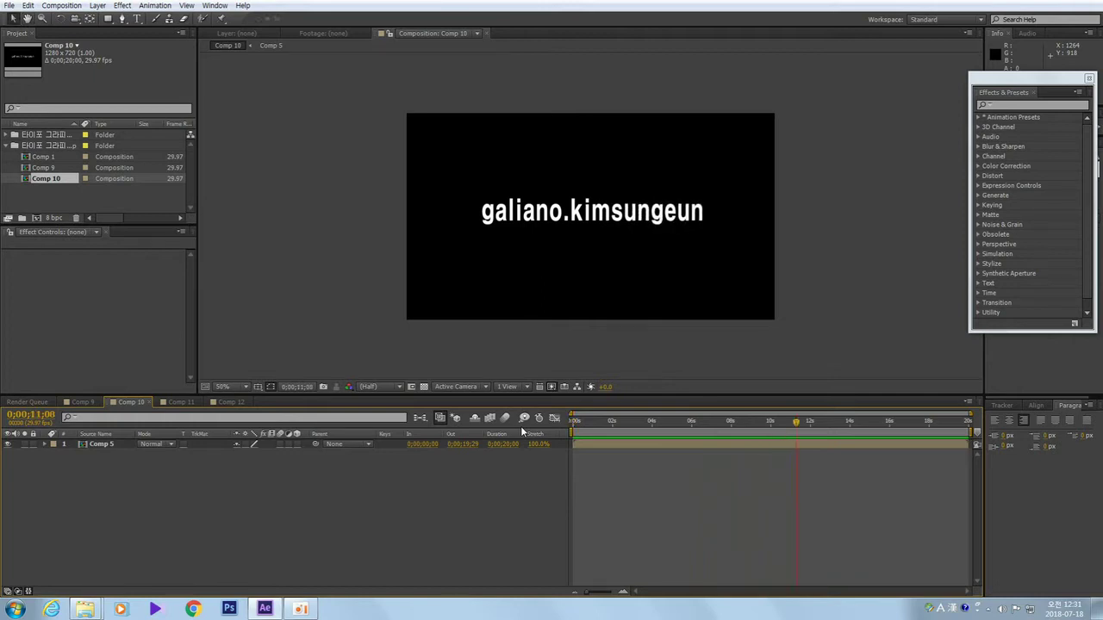
Review the text animation in Comp 11 and return its playhead to the first frame.
click(182, 403)
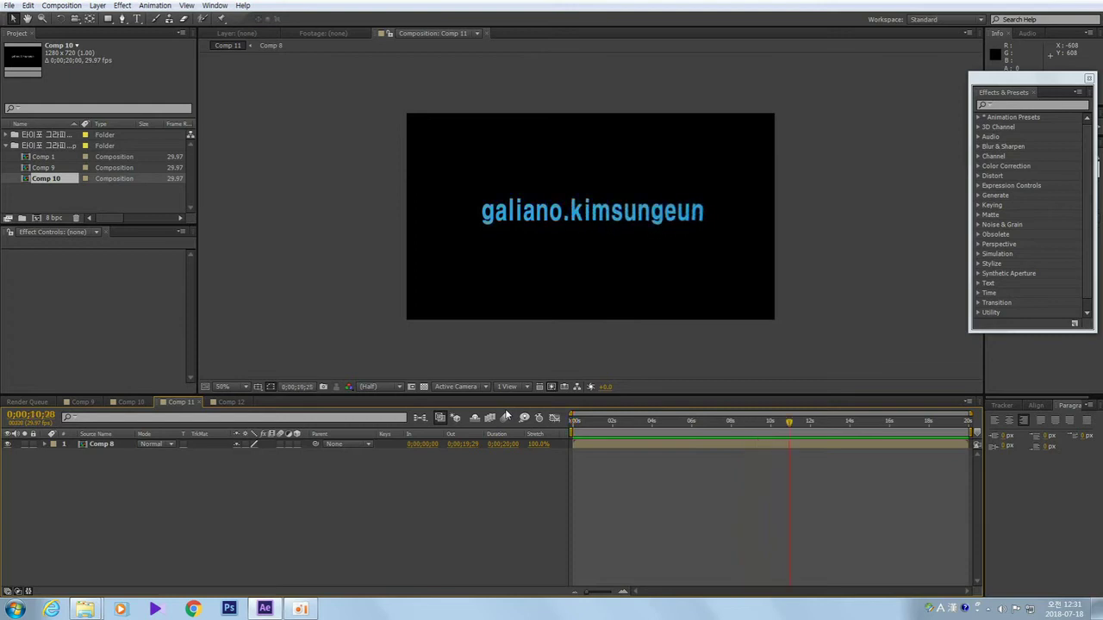
drag(791, 423, 522, 443)
mouse_move(574, 424)
mouse_down()
mouse_move(594, 424)
mouse_move(561, 424)
mouse_up()
Create a text layer with the author's name in Comp 12 and move it to about the middle of the frame.
click(229, 402)
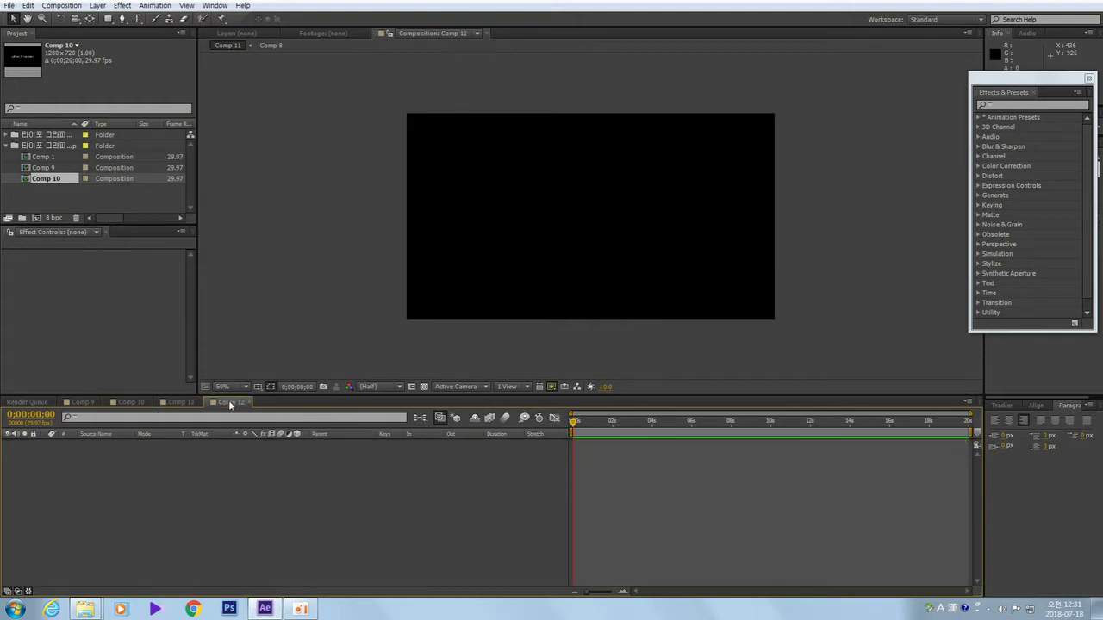
click(136, 19)
click(450, 221)
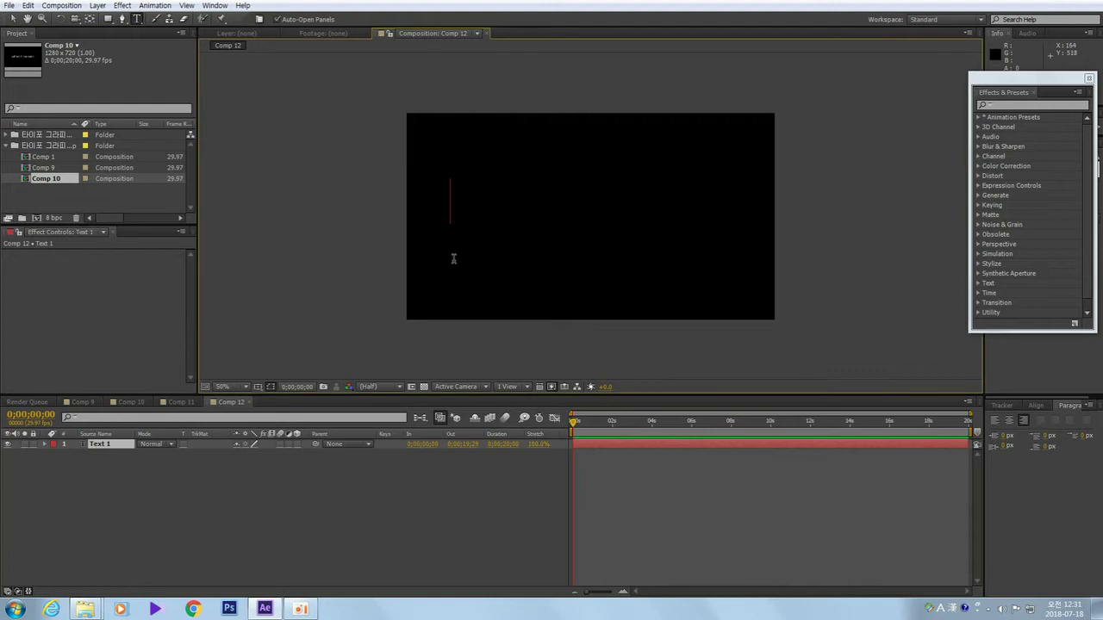
text(ga)
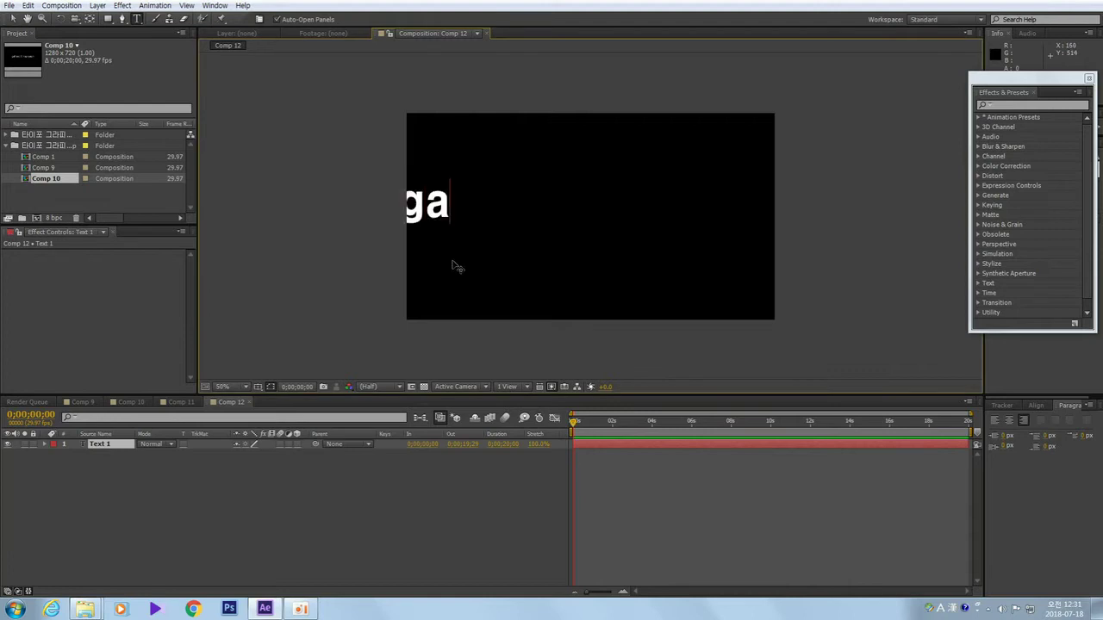
text(liano)
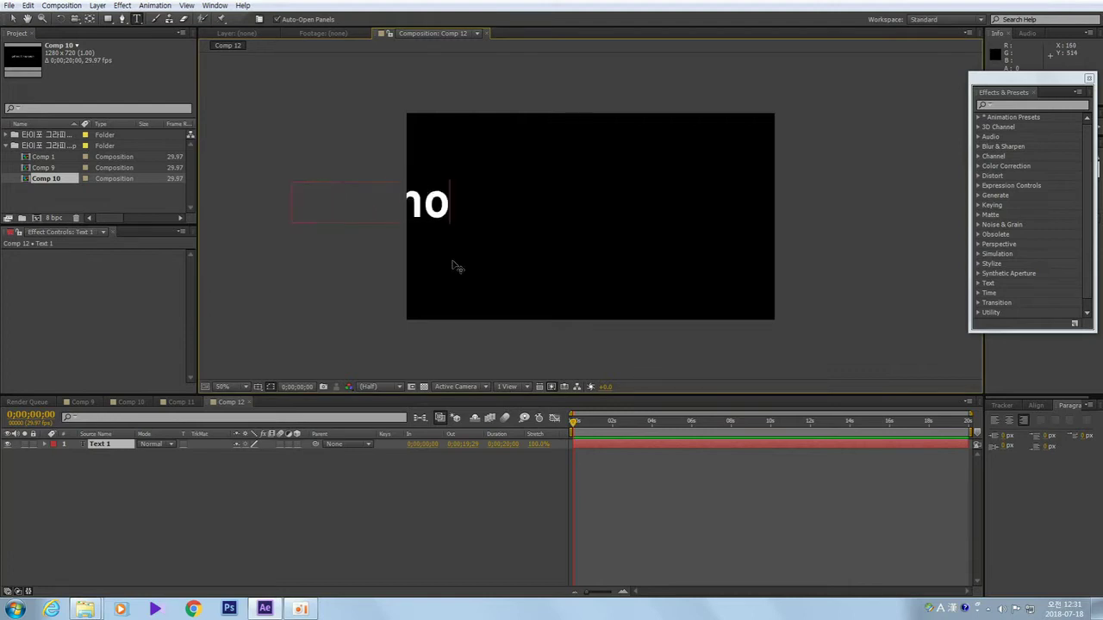
text(.kim)
click(12, 18)
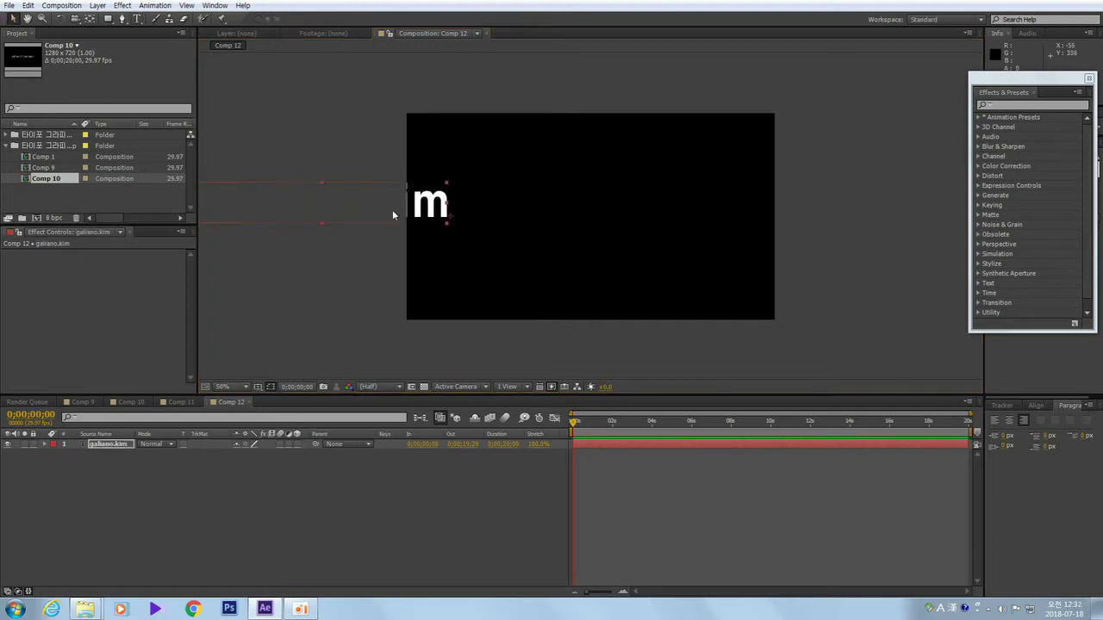
drag(394, 211, 606, 208)
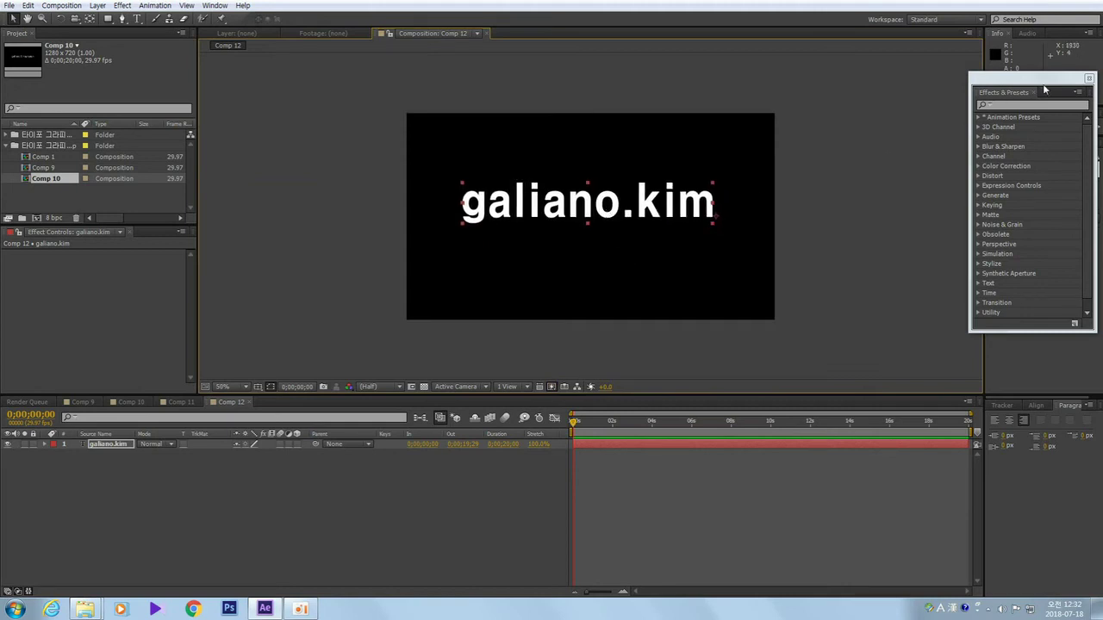
Browse the animation presets in Adobe Bridge from Effects & Presets and open the Text > 3D Text folder.
drag(1006, 82, 878, 143)
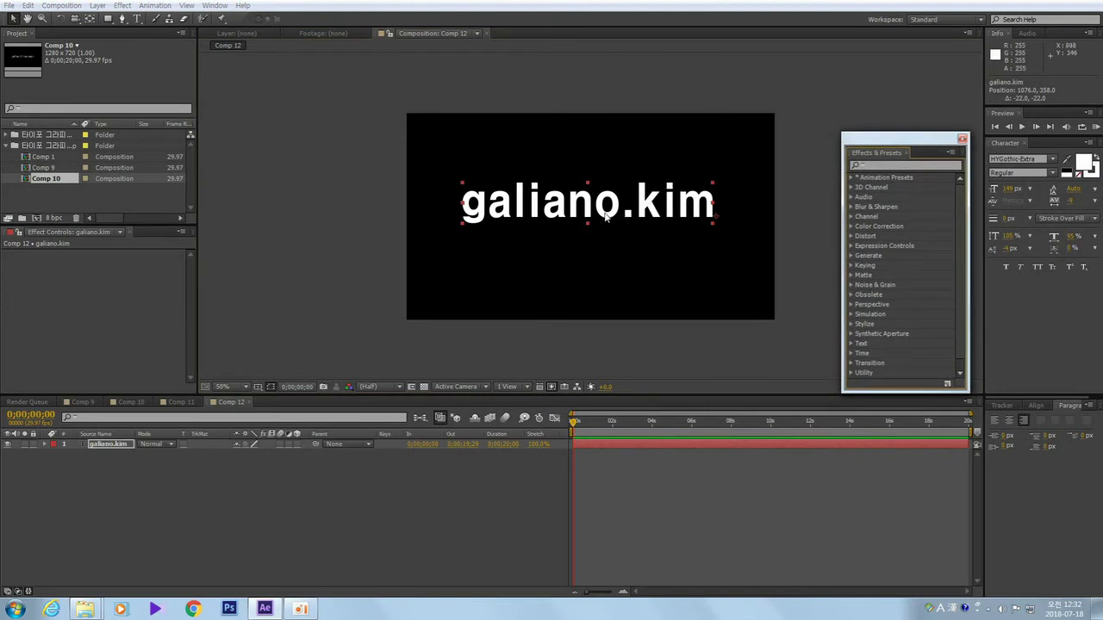
right_click(874, 156)
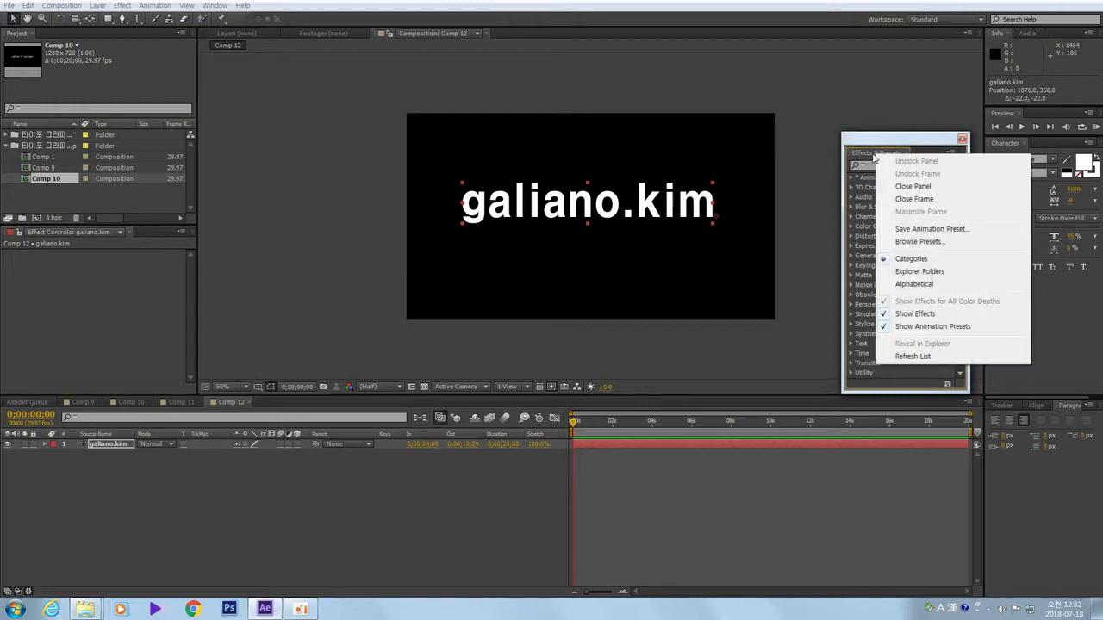
click(912, 244)
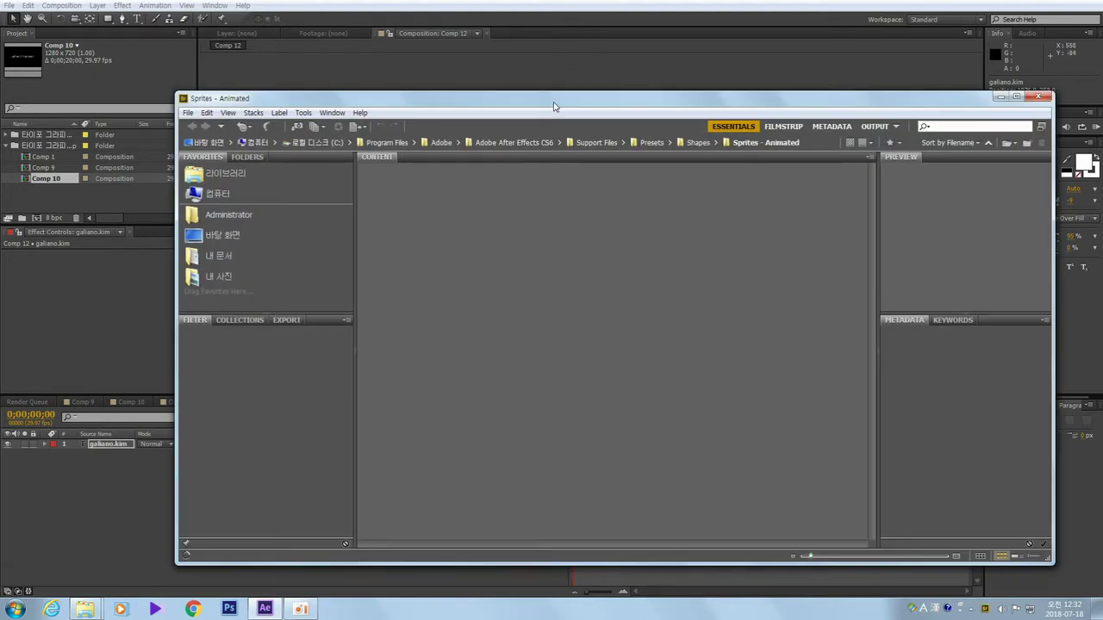
drag(540, 95, 565, 83)
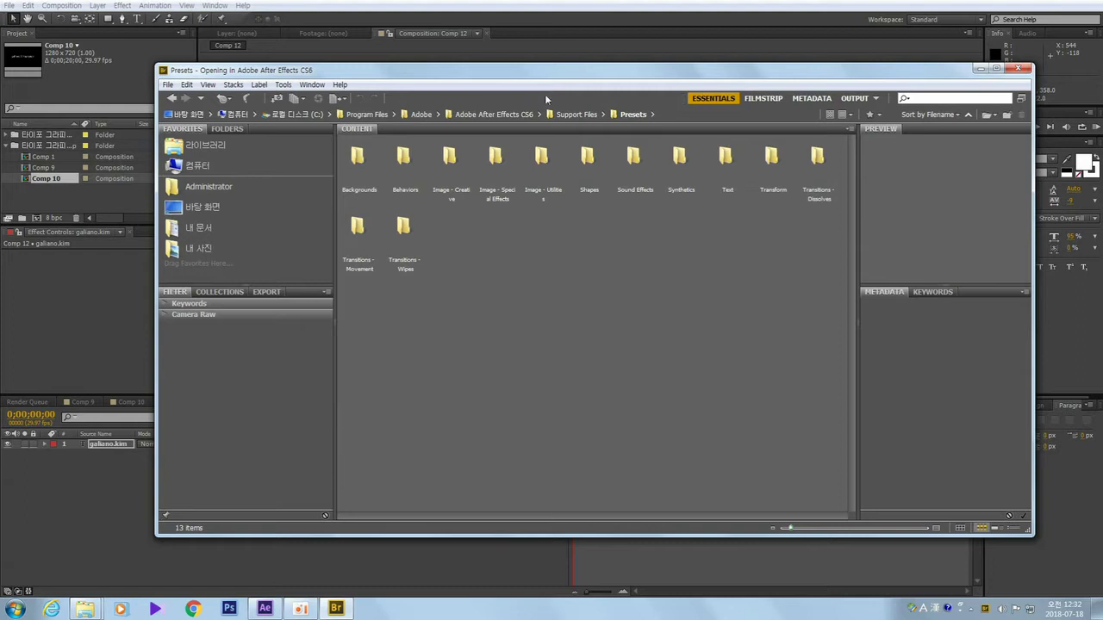
drag(563, 77, 554, 98)
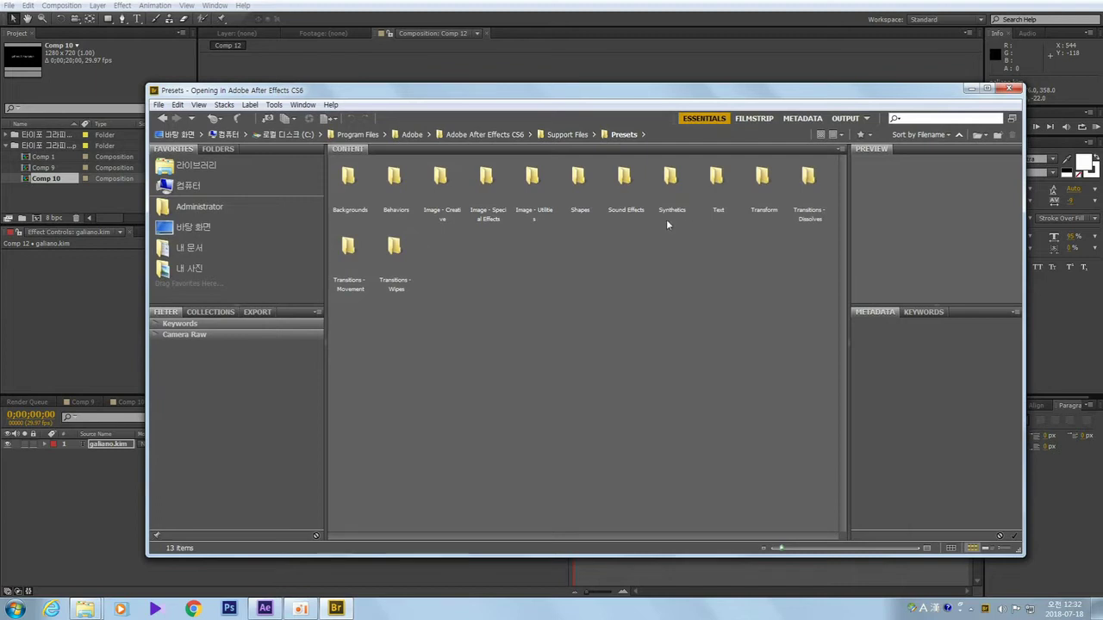
double_click(718, 180)
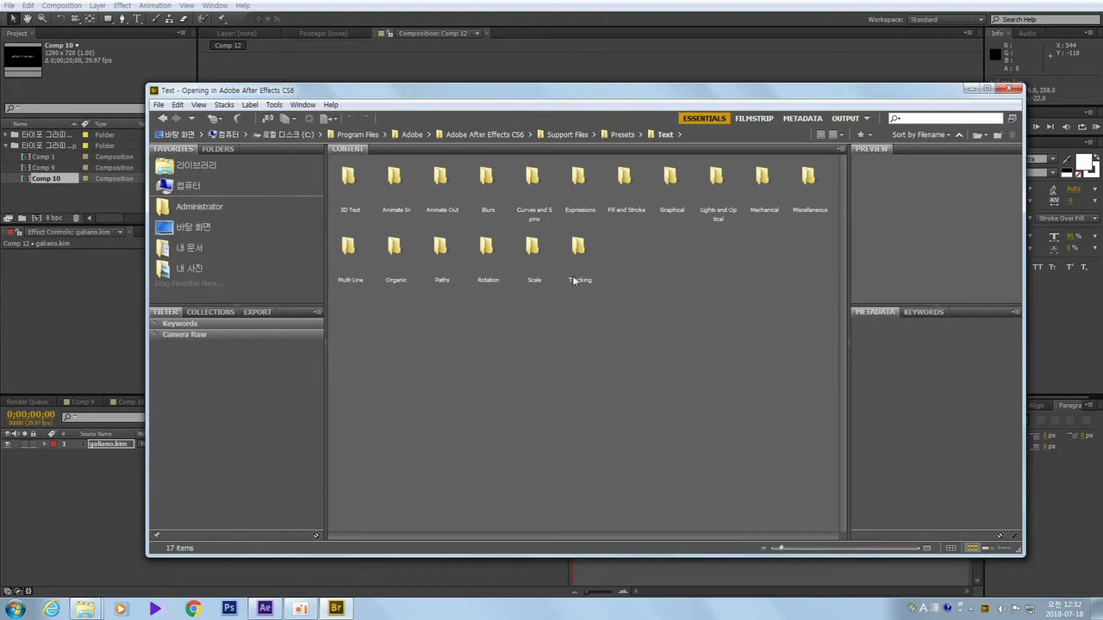
double_click(349, 178)
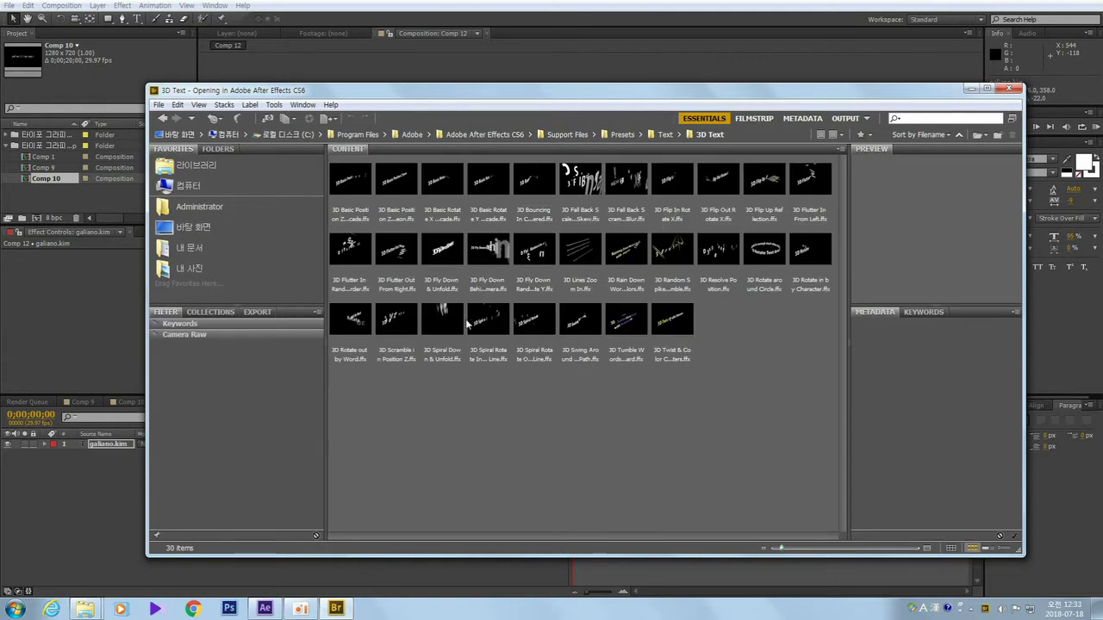
Preview several 3D Text presets, including 3D Rotate around Circle, 3D Flutter In From Left, 3D Tumble Words Forward and 3D Spiral Rotate In by Line.
click(479, 291)
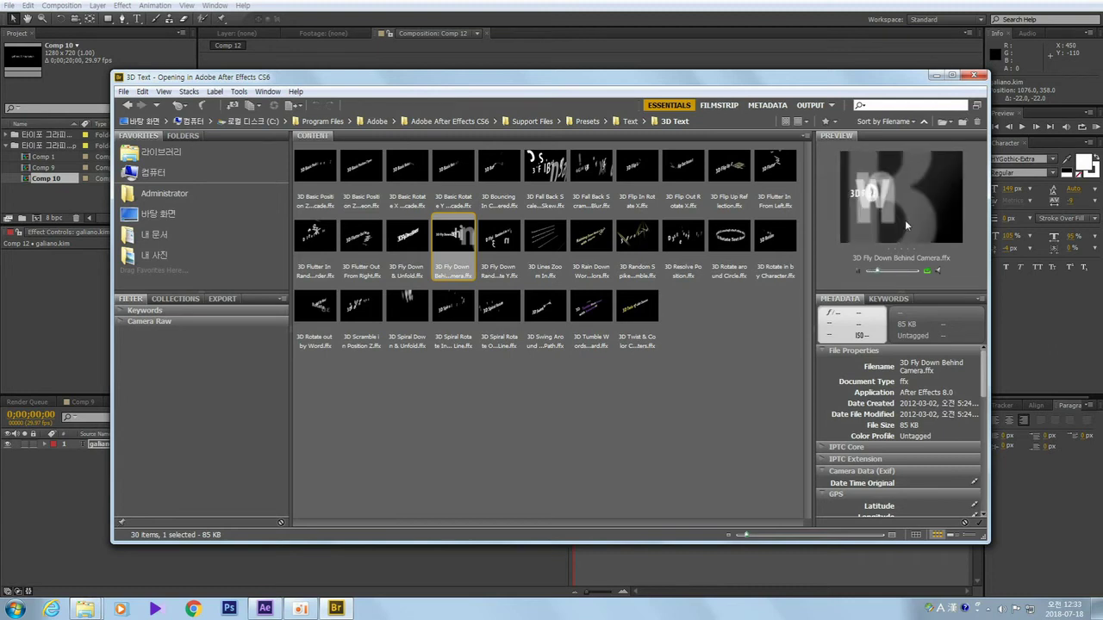
click(735, 249)
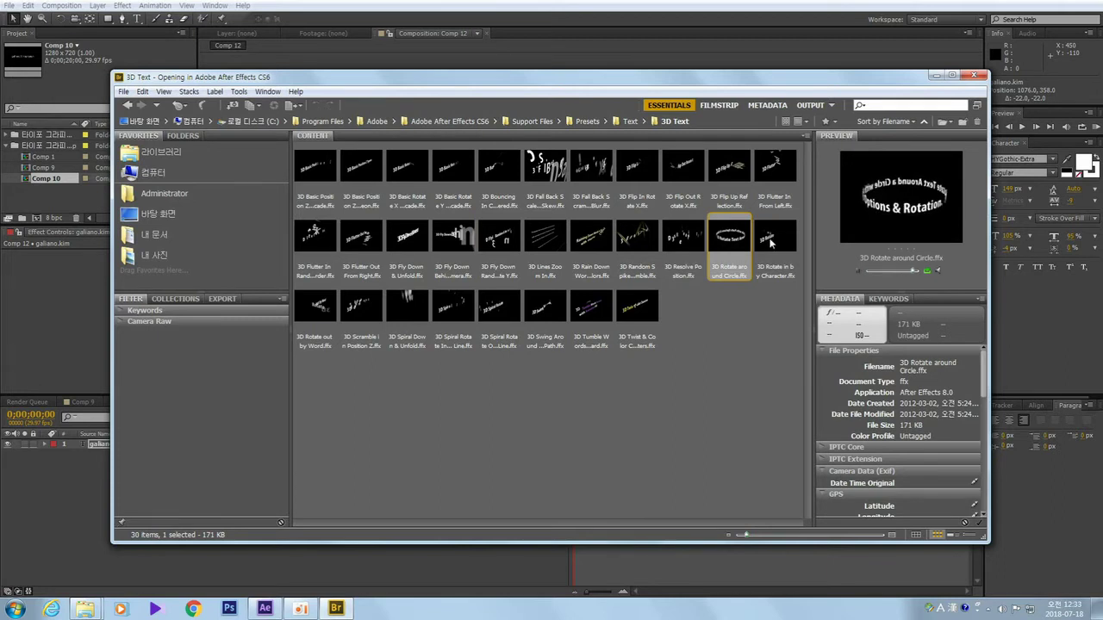
click(771, 244)
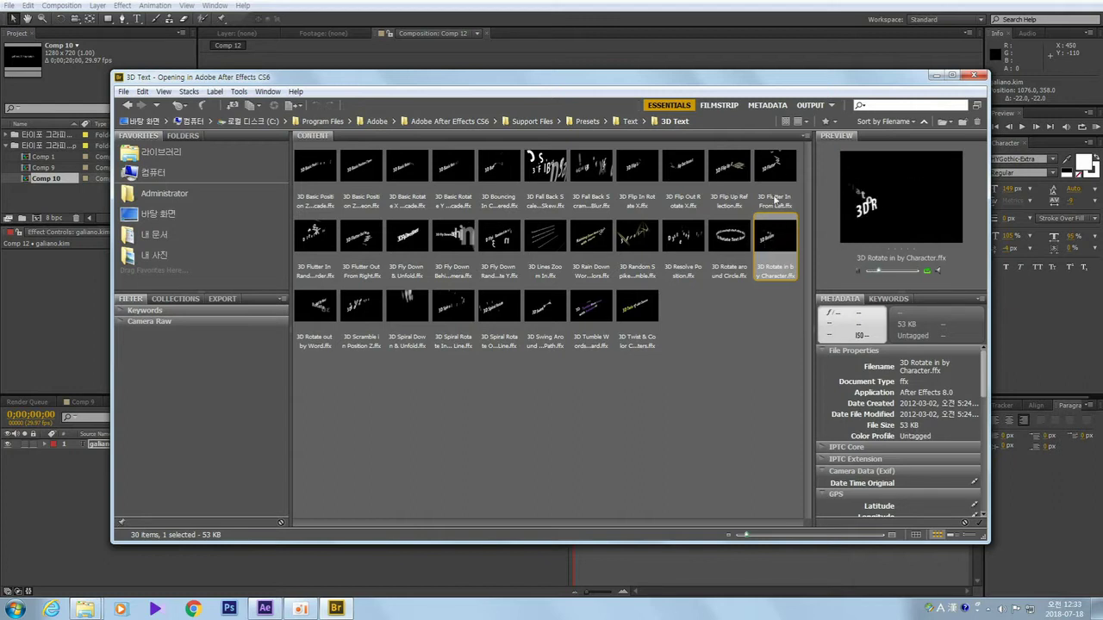
click(778, 177)
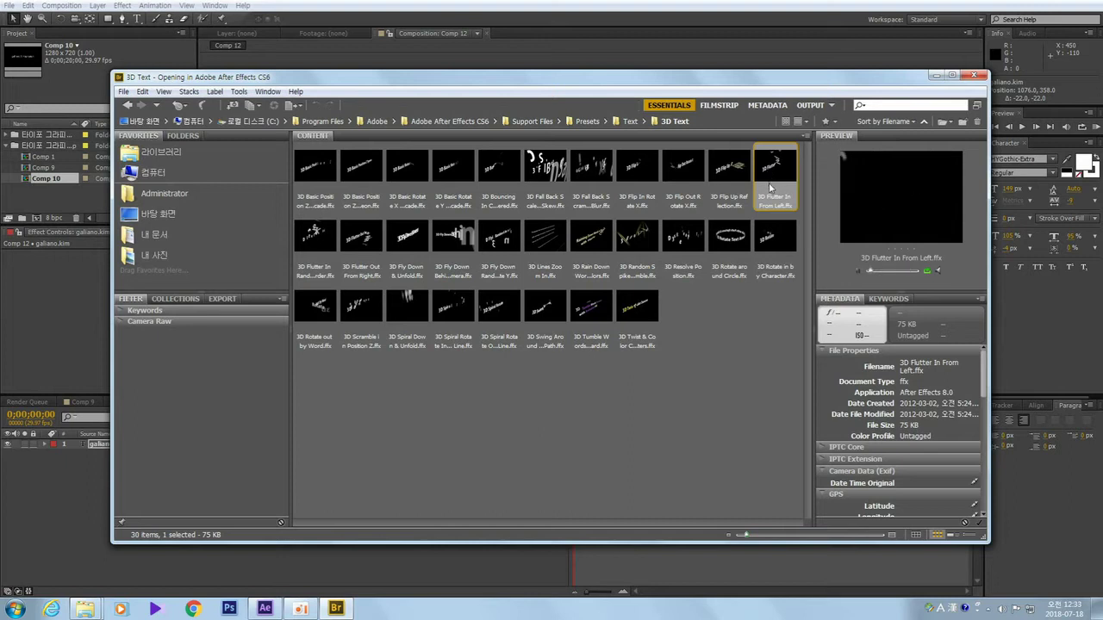
click(553, 298)
click(583, 316)
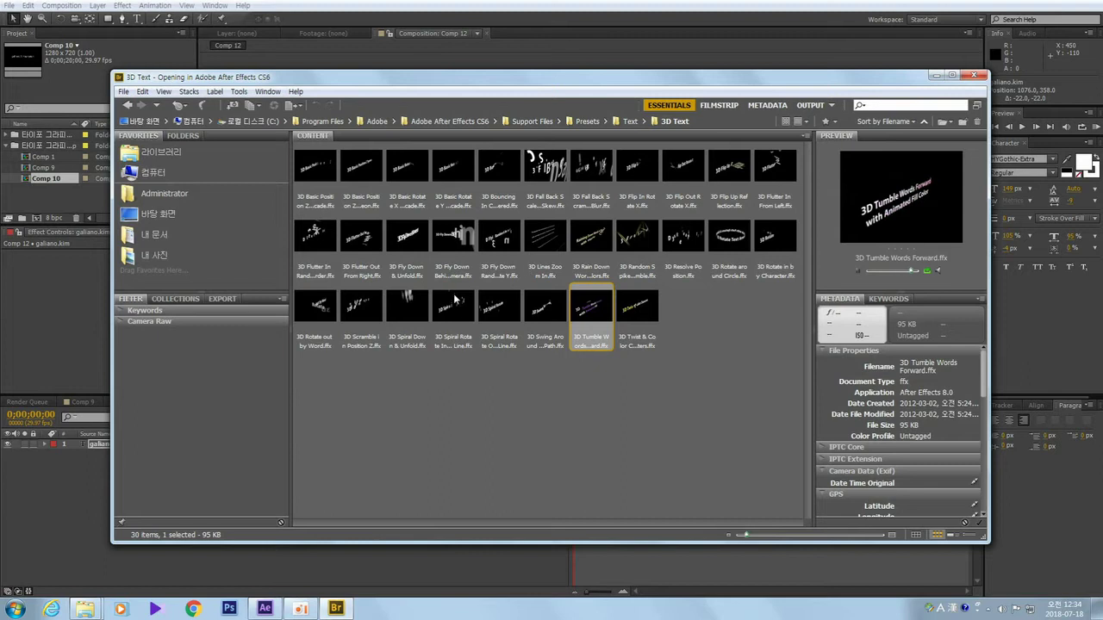
click(451, 321)
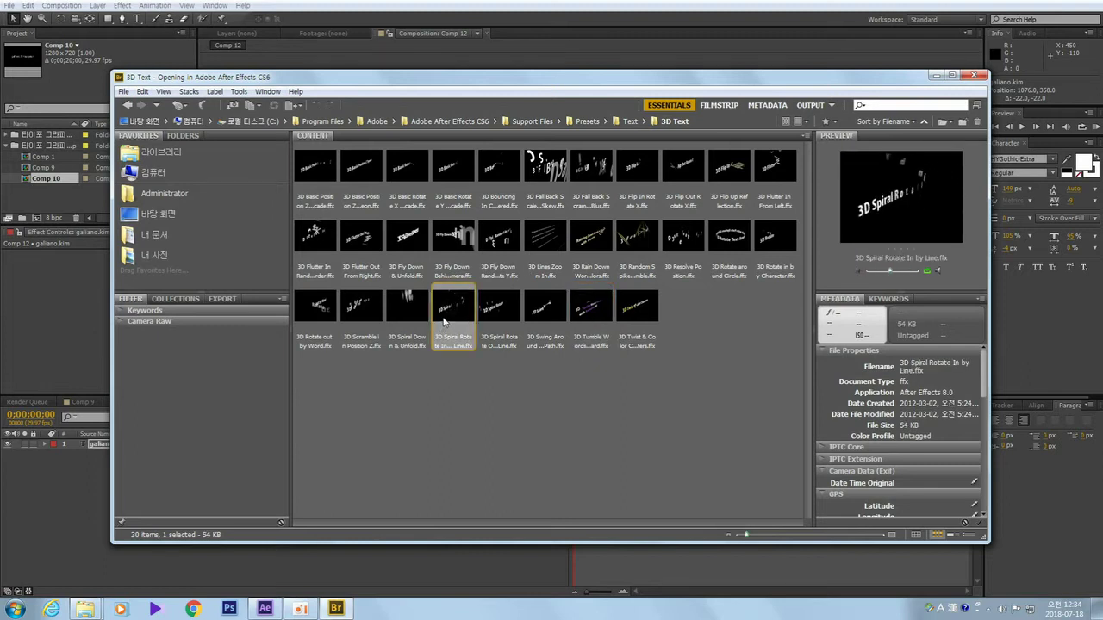
Apply the 3D Fly Down Behind Camera preset to the text layer and play it, leaving the playhead at 0;00;02;06.
click(458, 240)
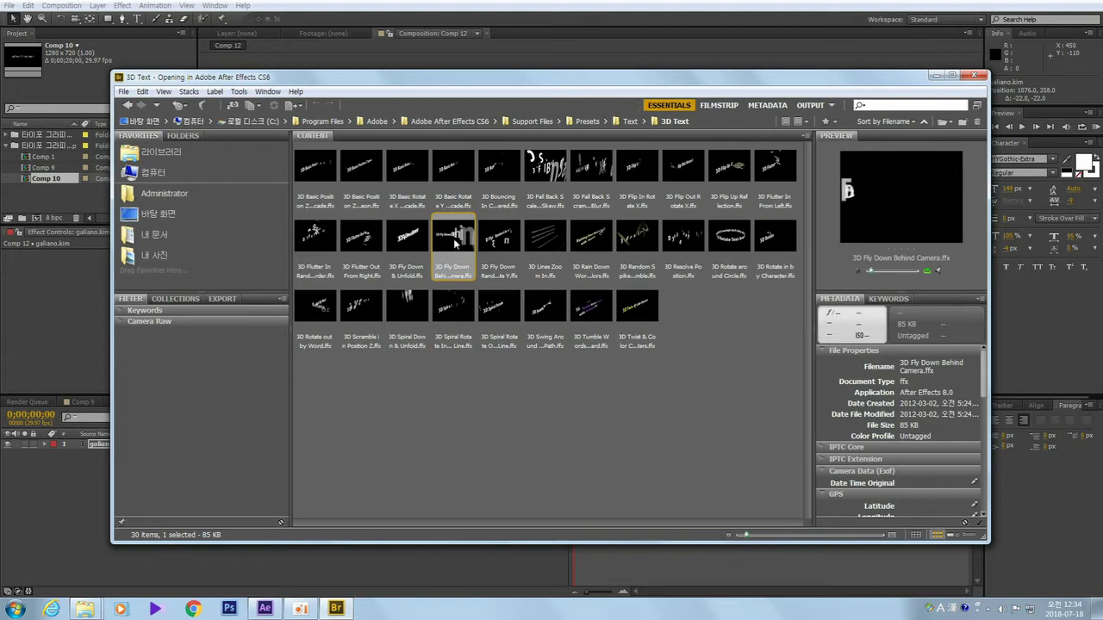
double_click(455, 244)
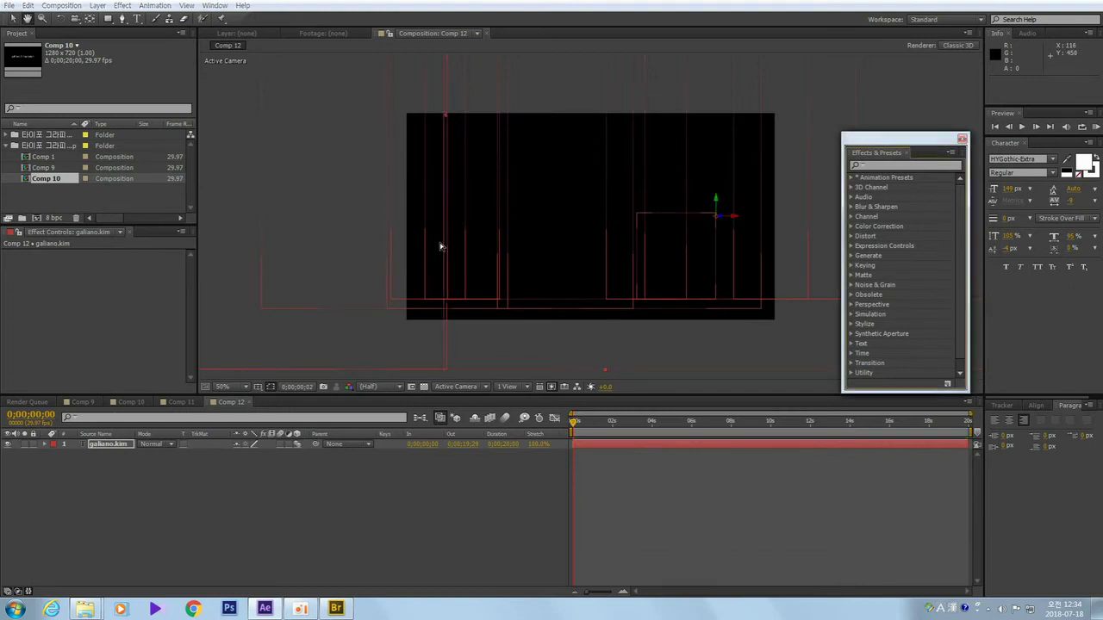
key(space)
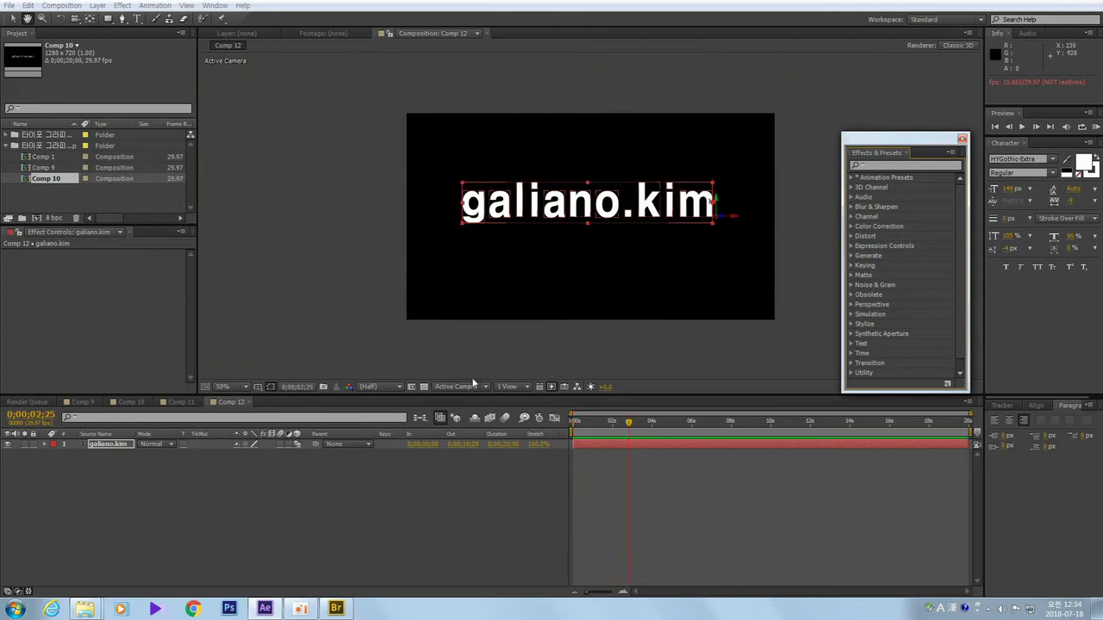
key(space)
mouse_move(632, 424)
mouse_down()
mouse_move(573, 426)
mouse_move(617, 429)
mouse_up()
Expand the text layer's Transform properties, try a Y Rotation of 2°, and undo that rotation.
click(46, 444)
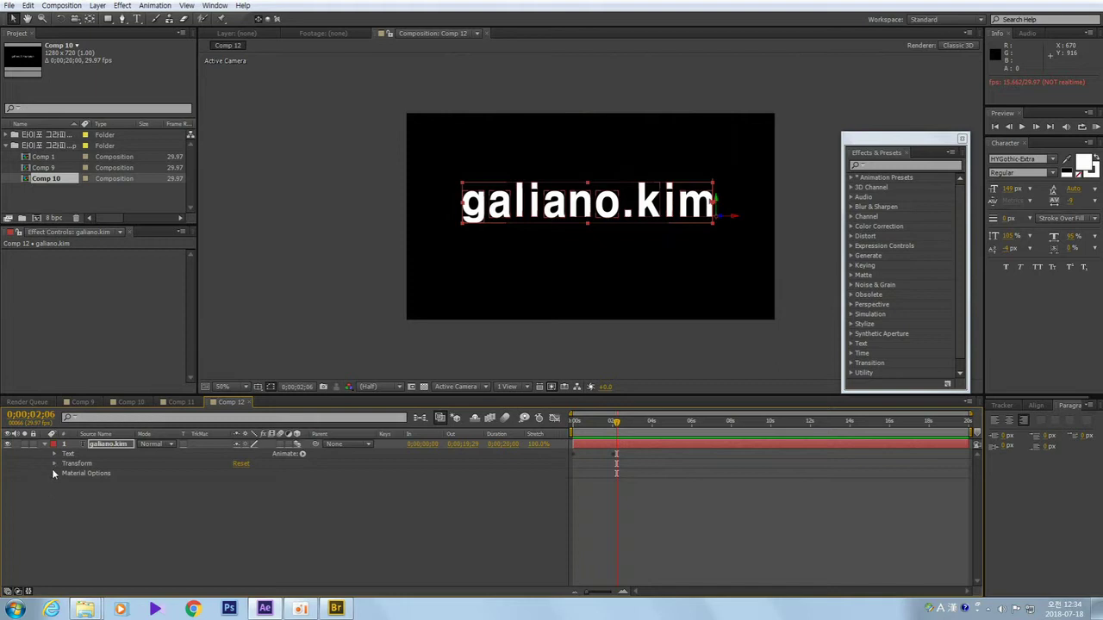
click(71, 463)
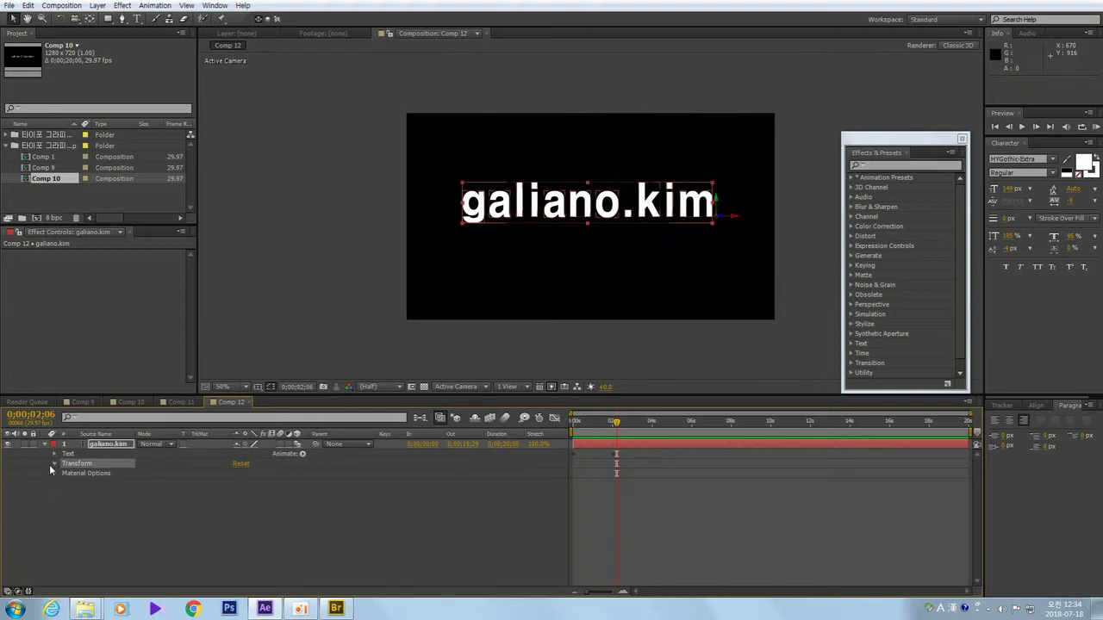
click(53, 464)
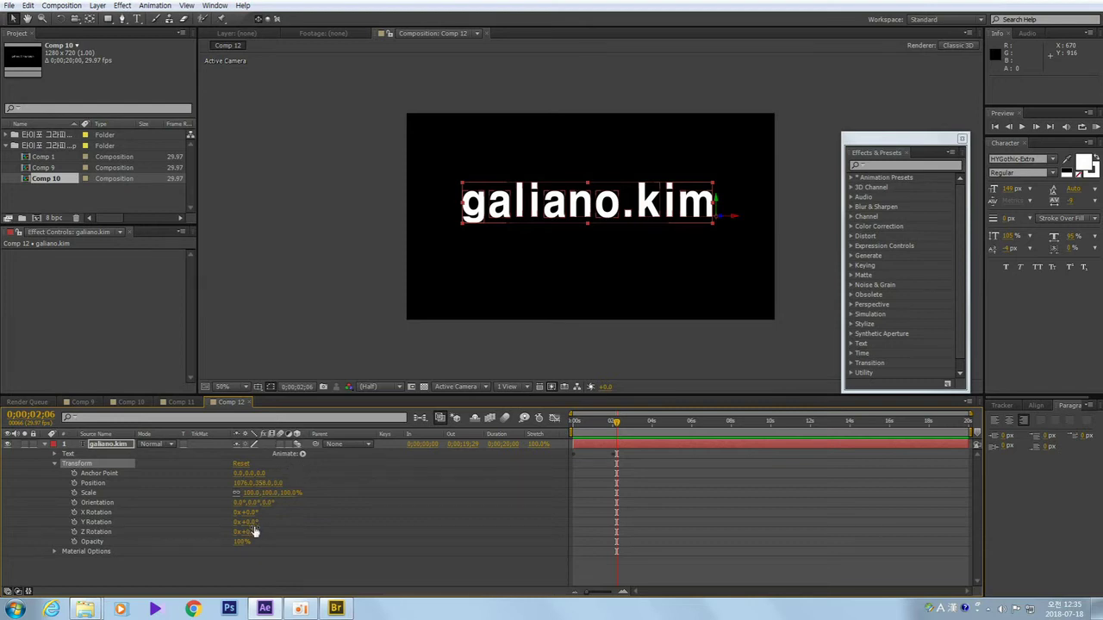
mouse_move(246, 522)
mouse_down()
mouse_move(319, 525)
mouse_move(257, 526)
mouse_up()
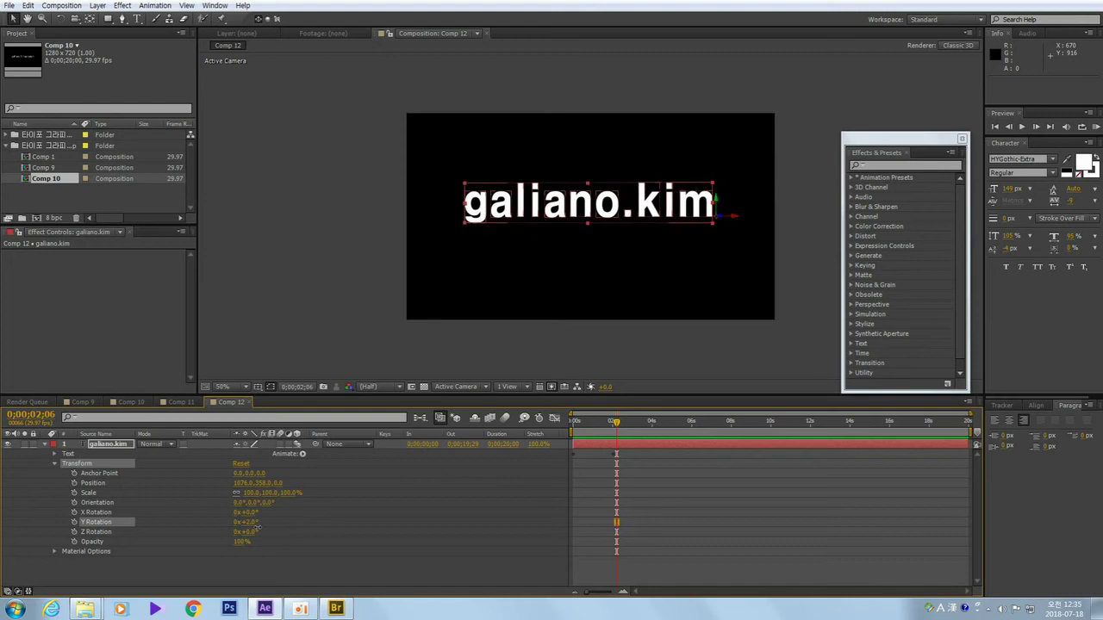
key(ctrl+z)
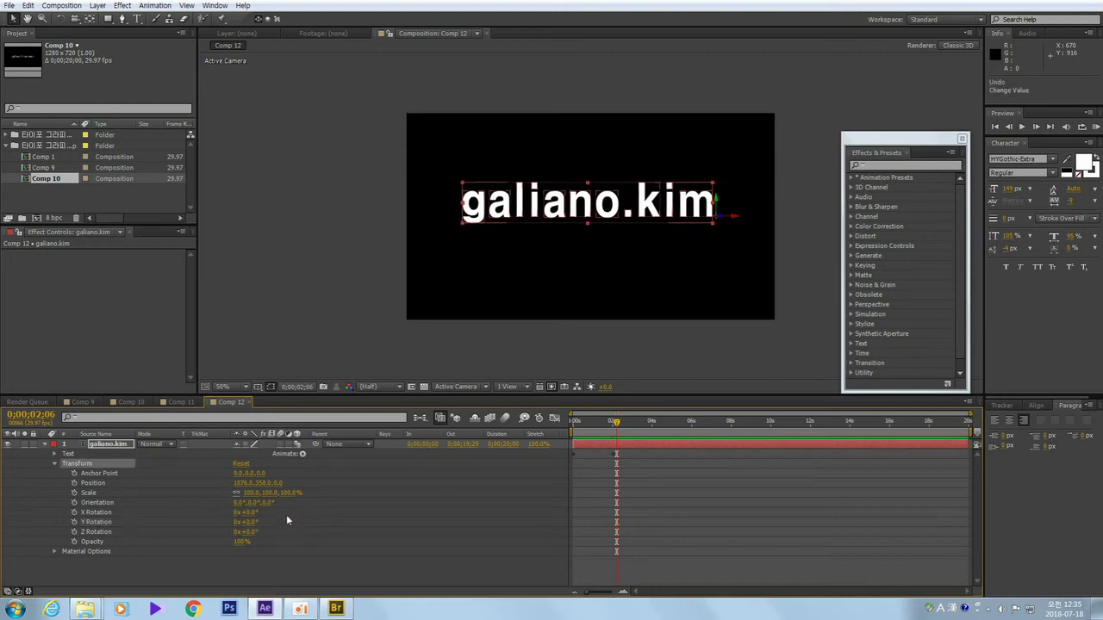
Try a Y Orientation of 162° and a Z Rotation on the text layer, undoing each change.
click(256, 503)
drag(256, 503, 314, 494)
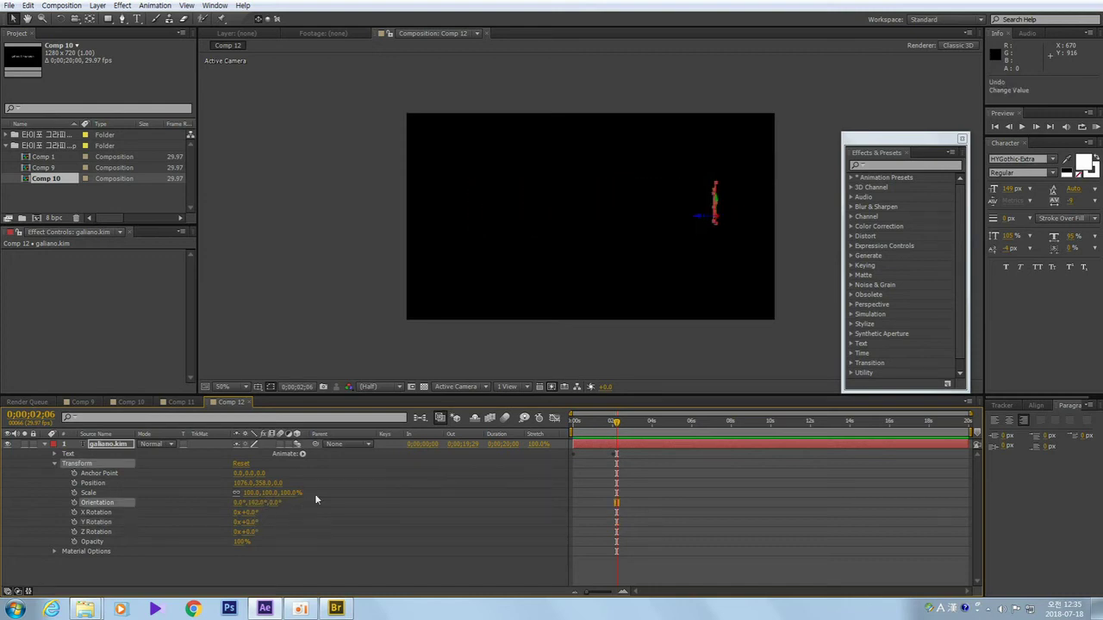
key(ctrl+z)
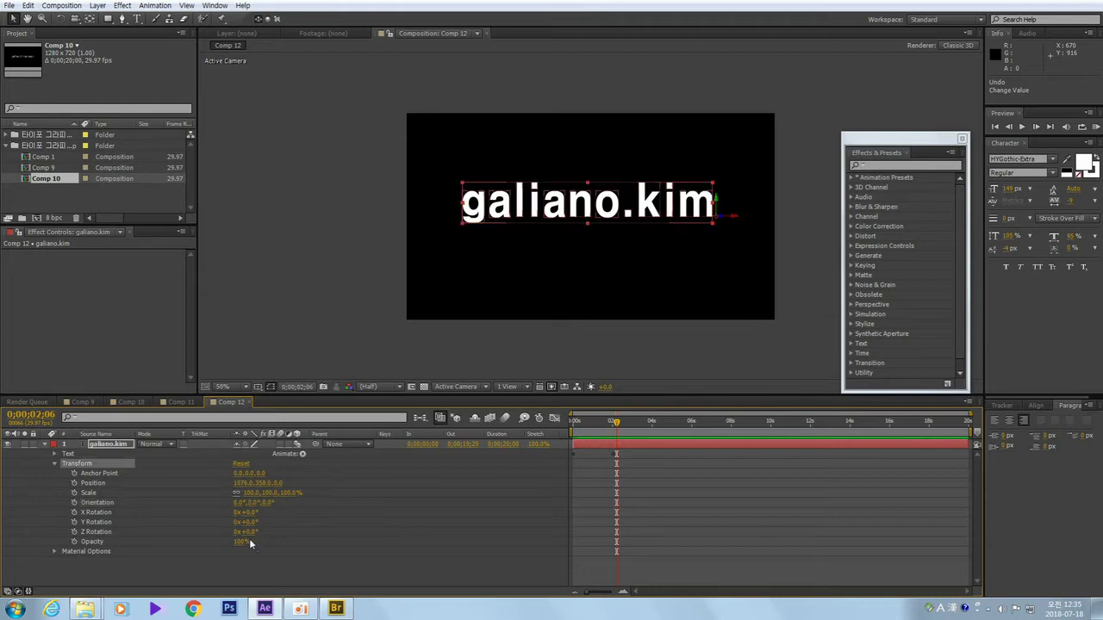
drag(246, 532, 282, 522)
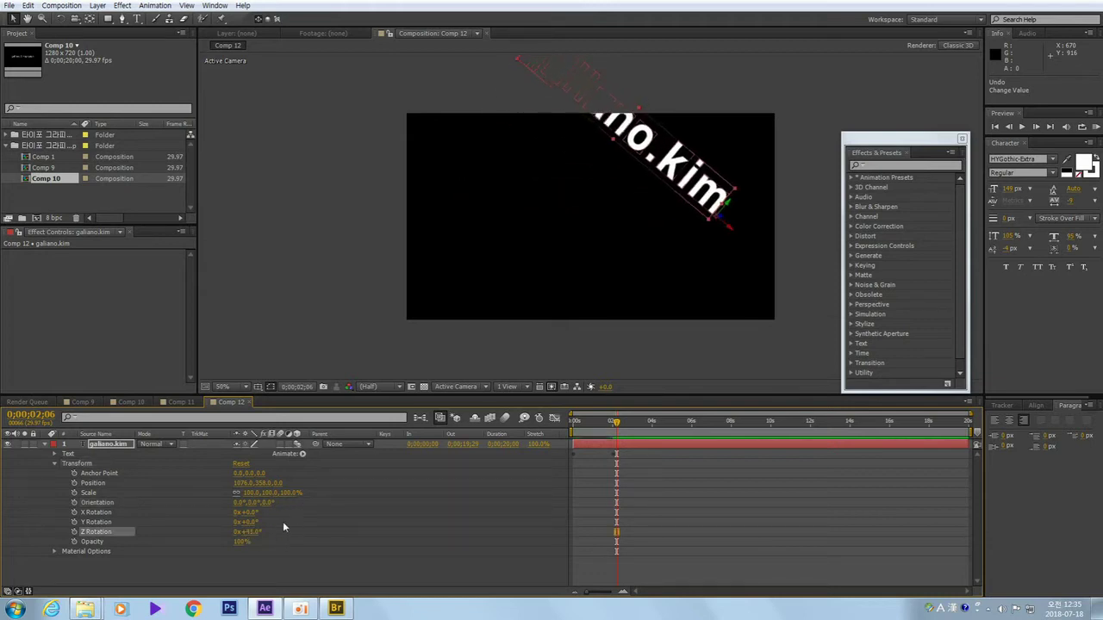
key(ctrl+z)
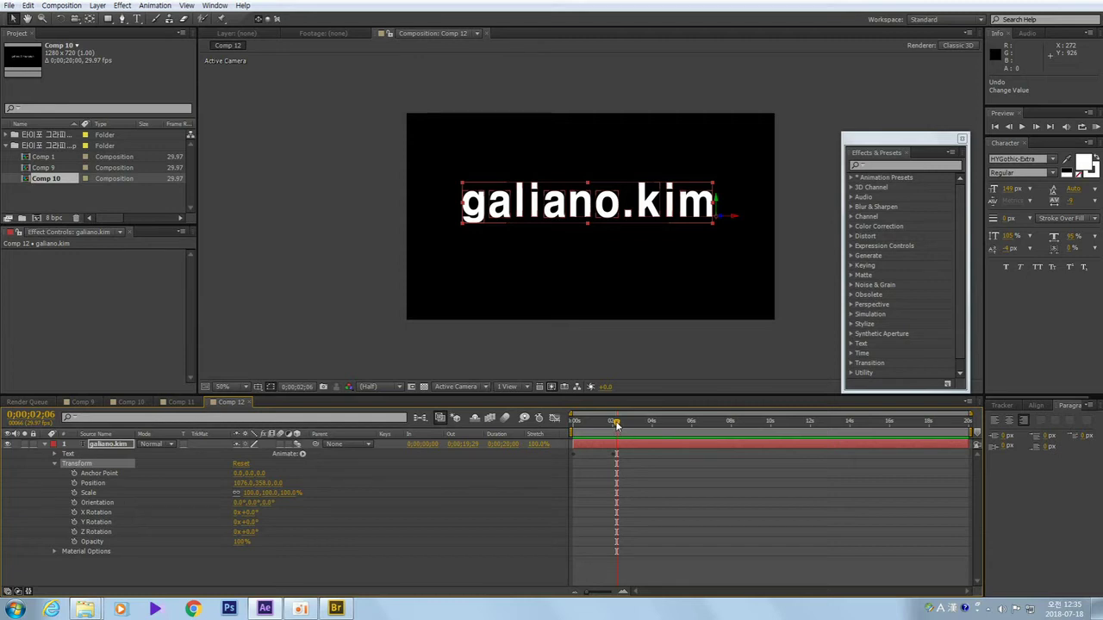
Return the playhead to 0;00;00;00 and undo the 3D Fly Down Behind Camera preset on the text layer.
drag(615, 426, 564, 422)
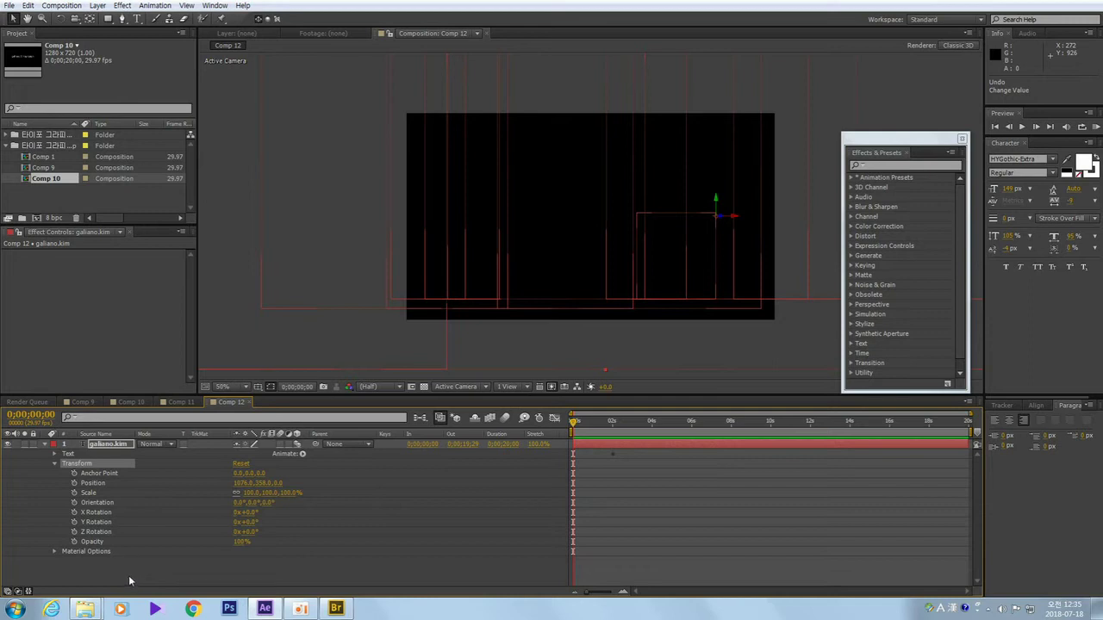
click(157, 484)
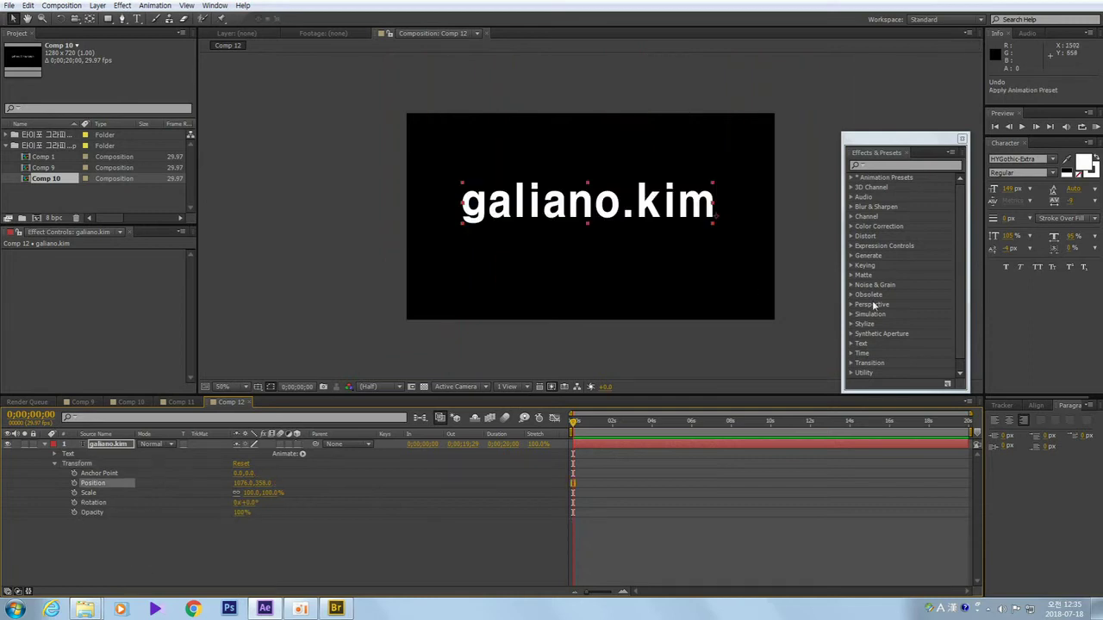
Browse the animation presets in Adobe Bridge from Effects & Presets and open the Text > 3D Text folder again.
click(869, 157)
right_click(872, 155)
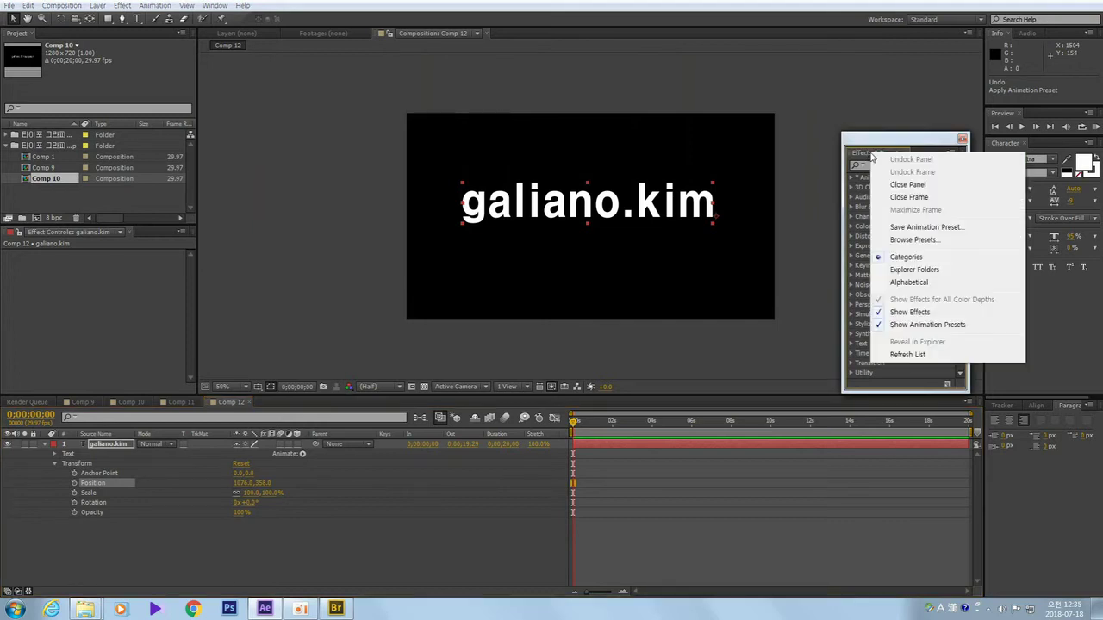
click(903, 241)
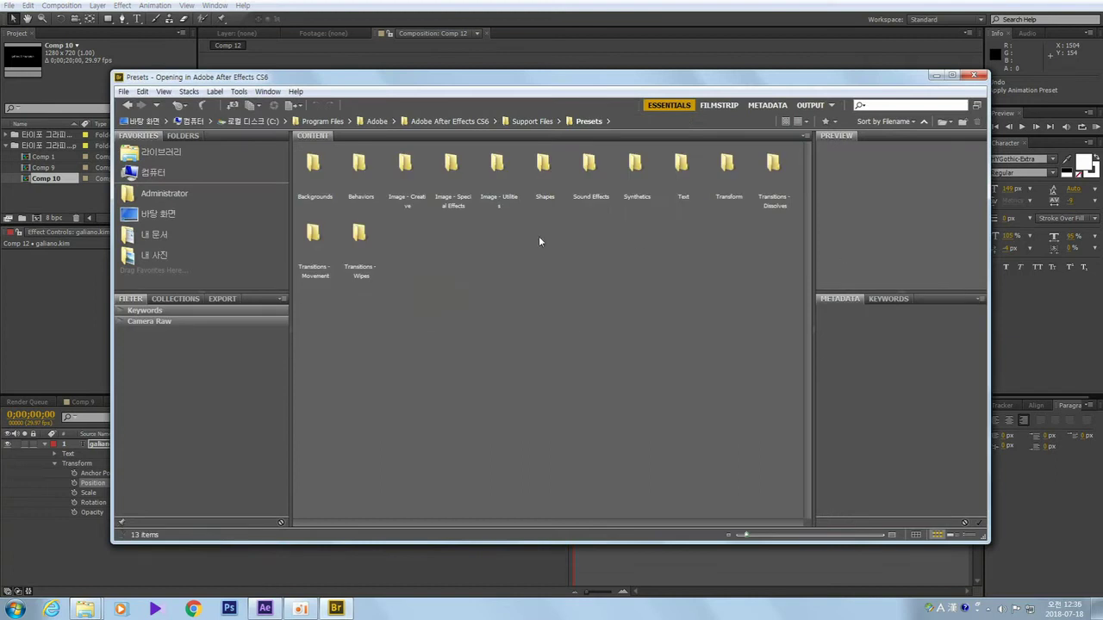
double_click(681, 165)
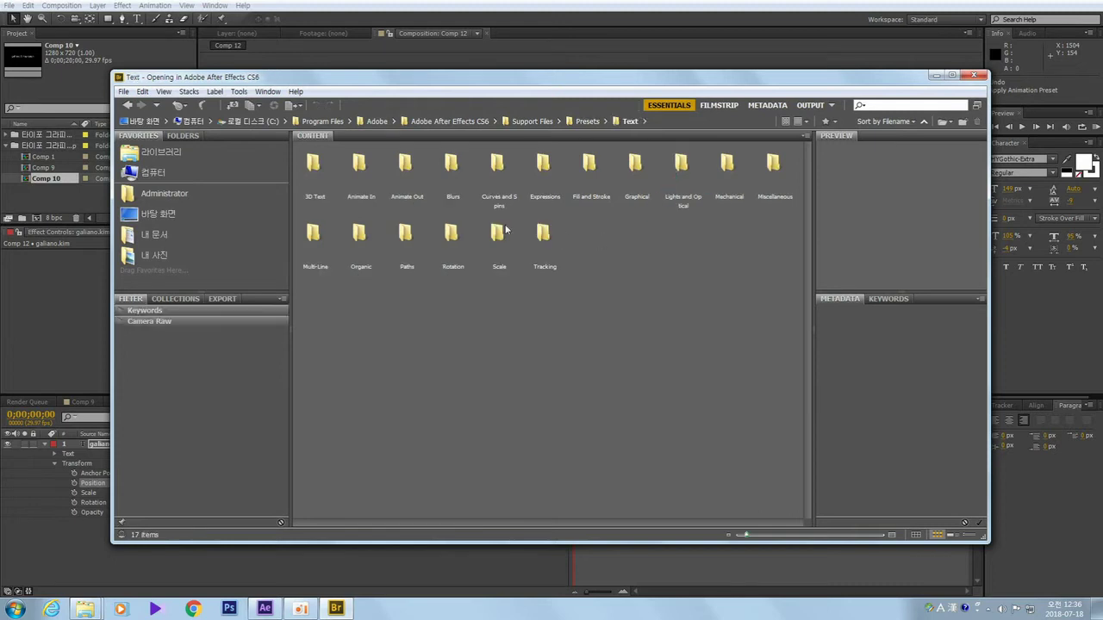
double_click(313, 166)
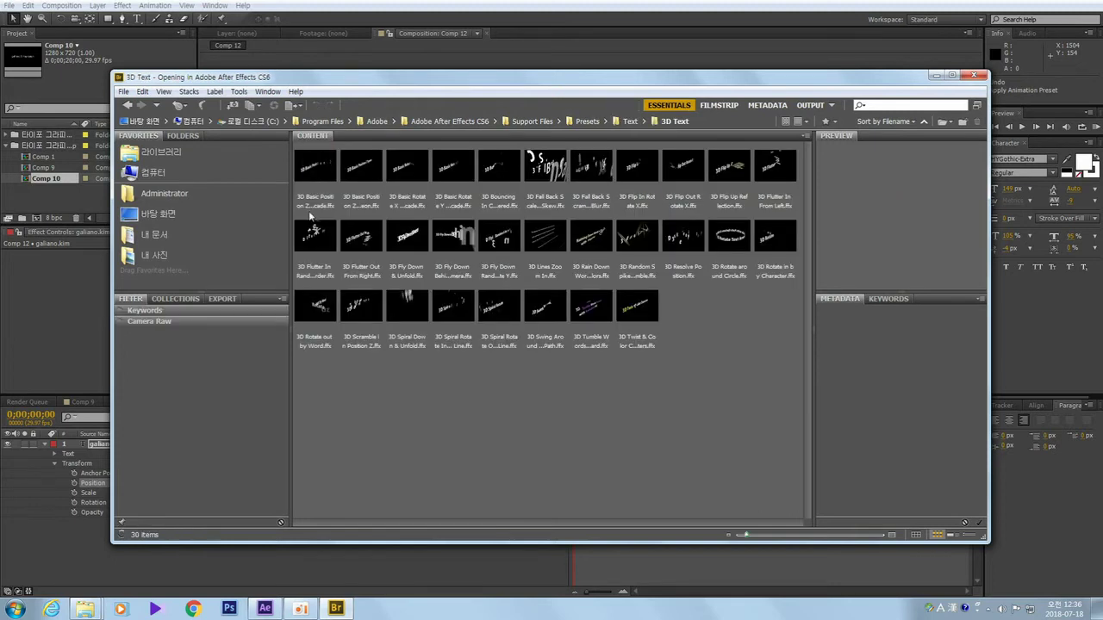
Try the 3D Rotate around Circle preset on the text layer, play it from the start, and undo the preset.
click(546, 177)
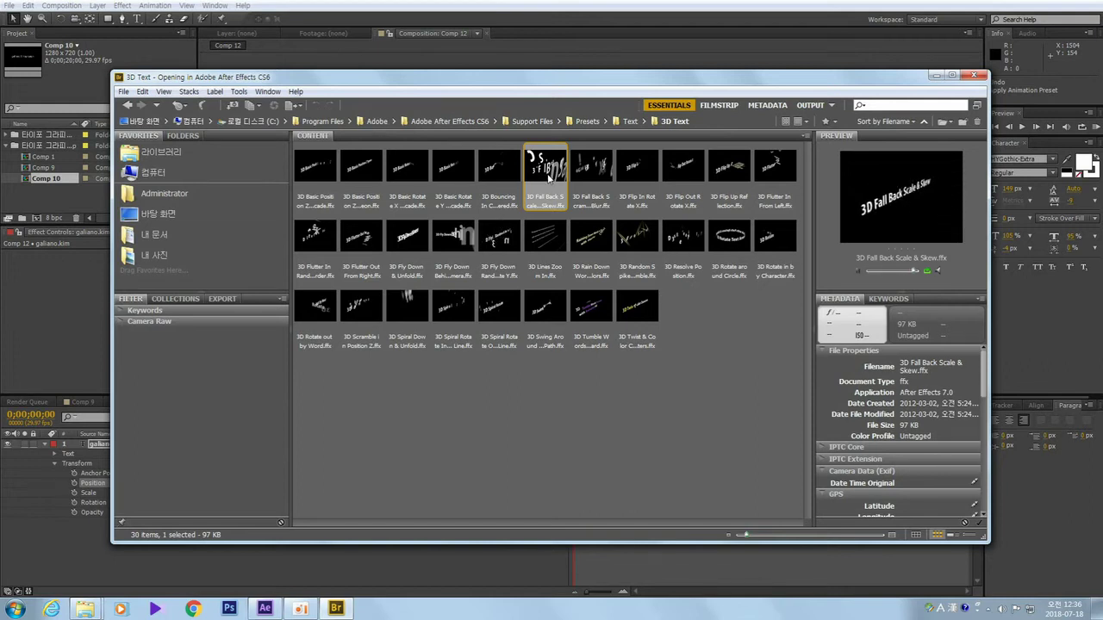
click(745, 249)
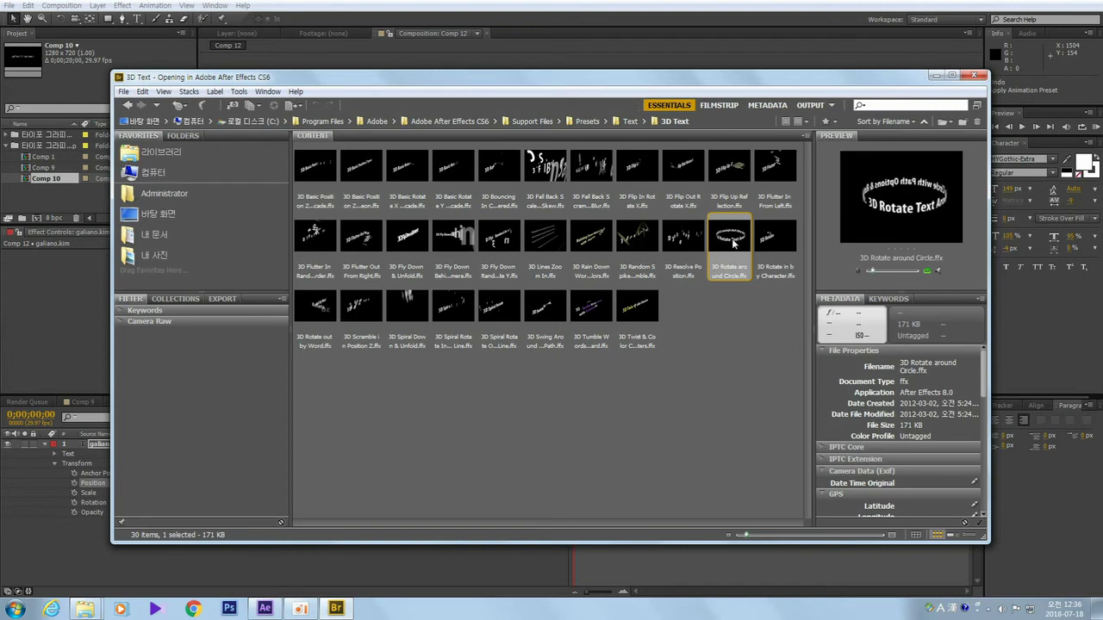
double_click(731, 241)
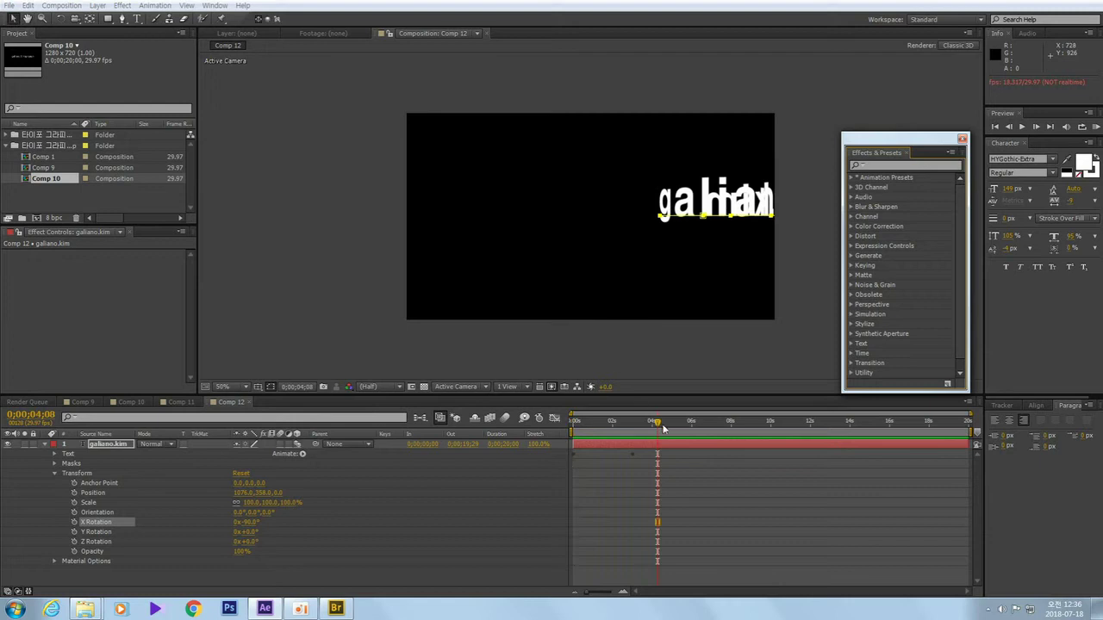
click(616, 422)
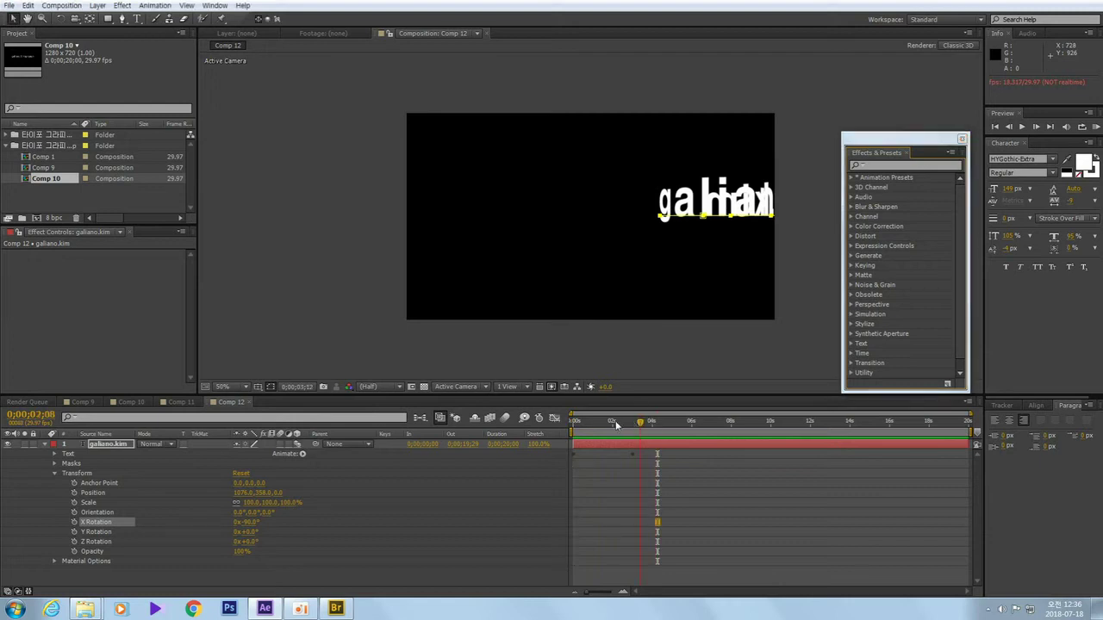
drag(616, 424, 540, 426)
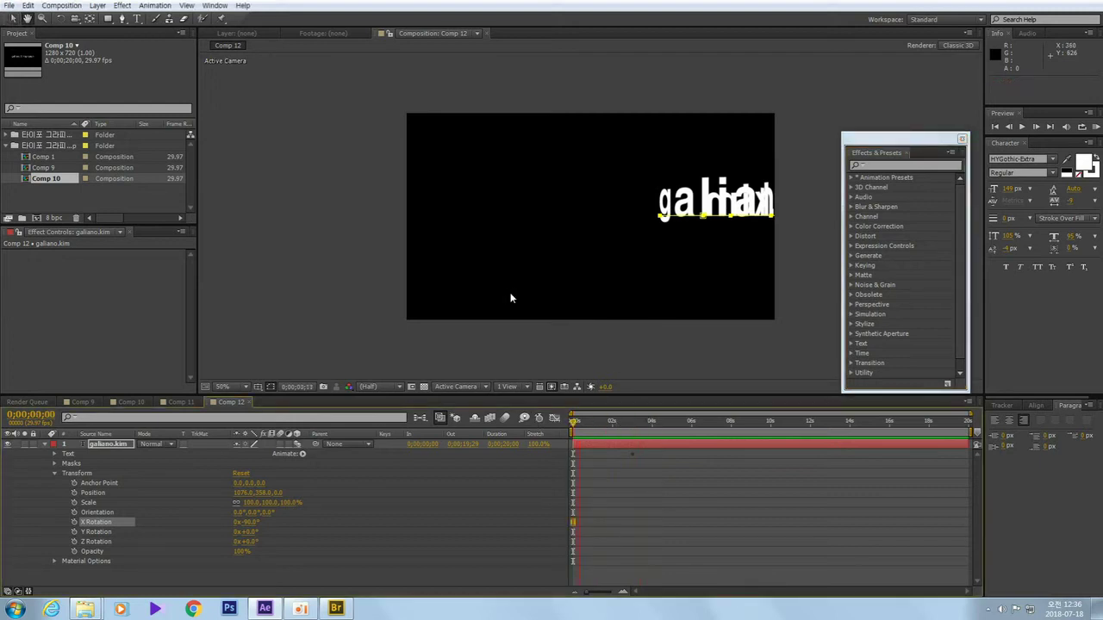
key(space)
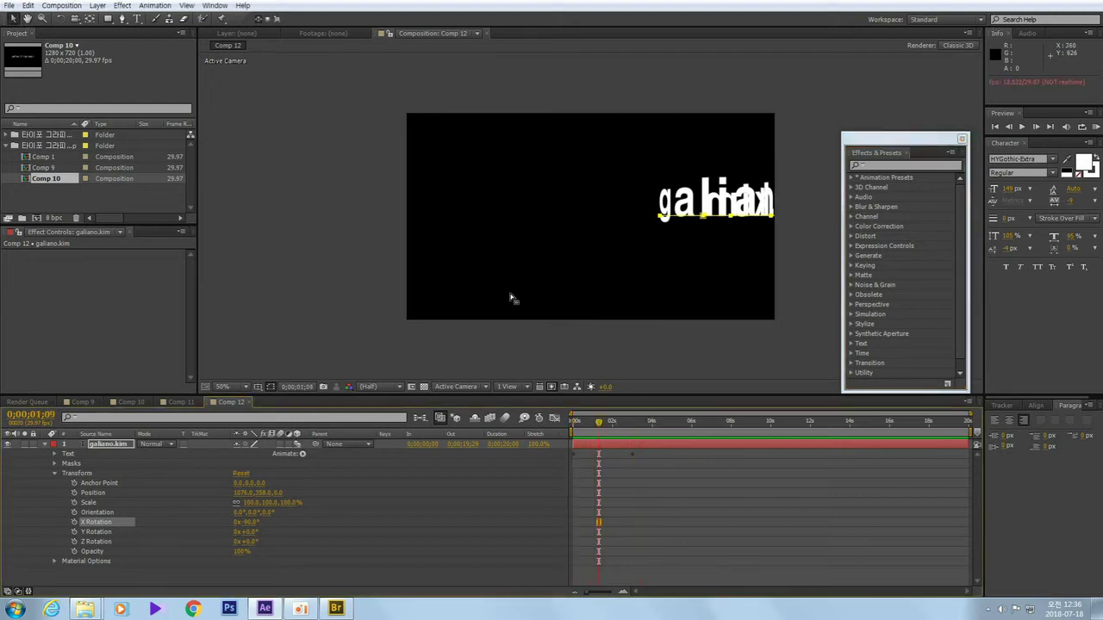
key(ctrl+z)
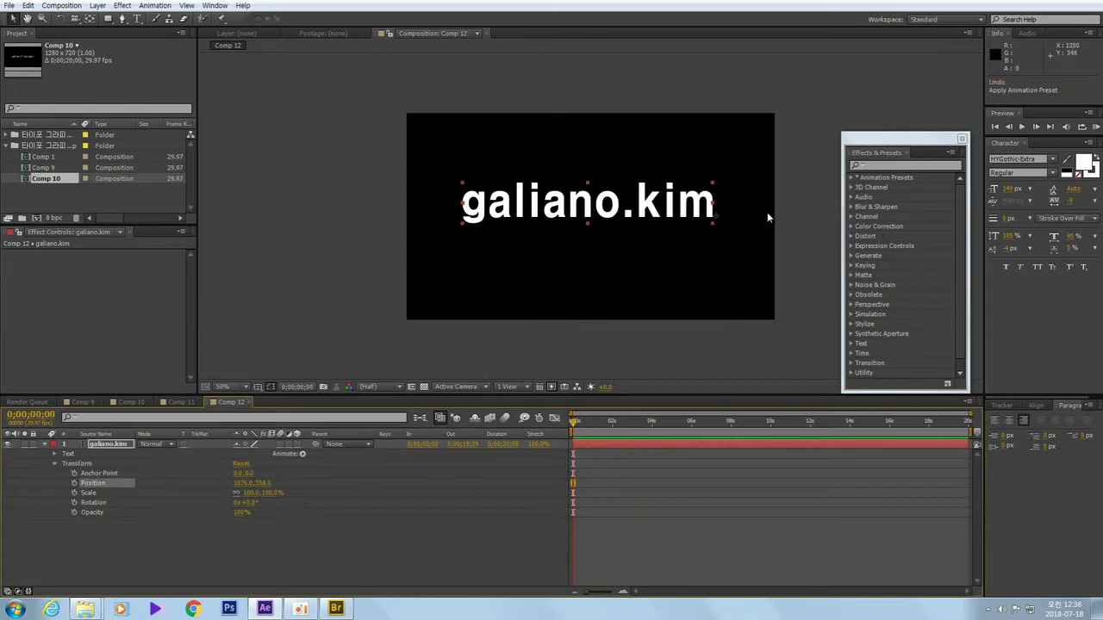
Browse the animation presets in Adobe Bridge from Effects & Presets and open the Text > Animate In folder.
click(868, 155)
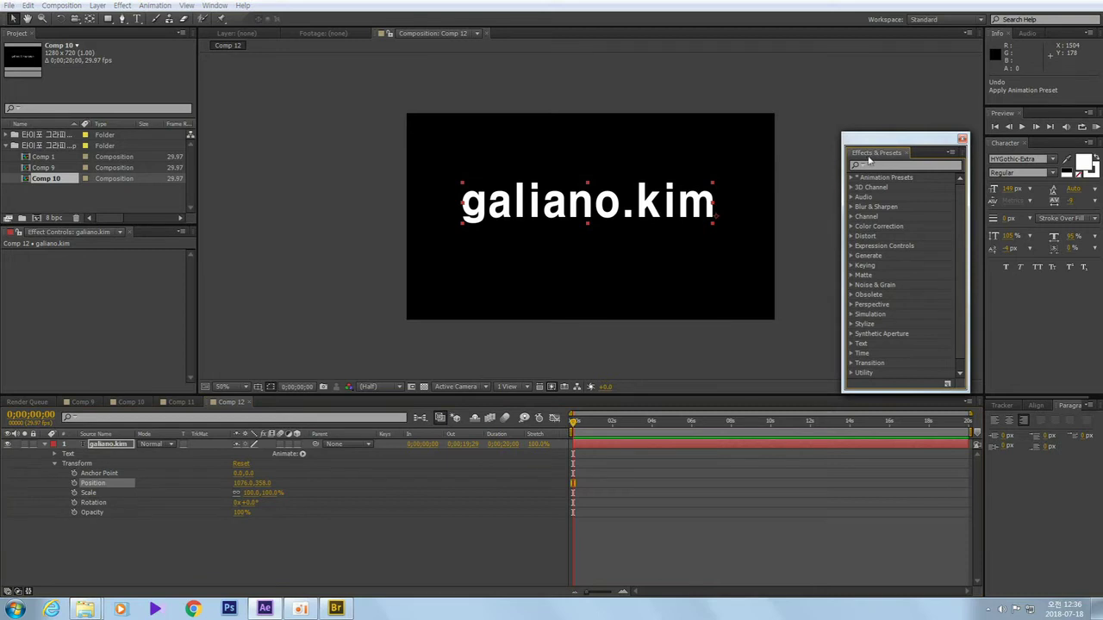
right_click(871, 155)
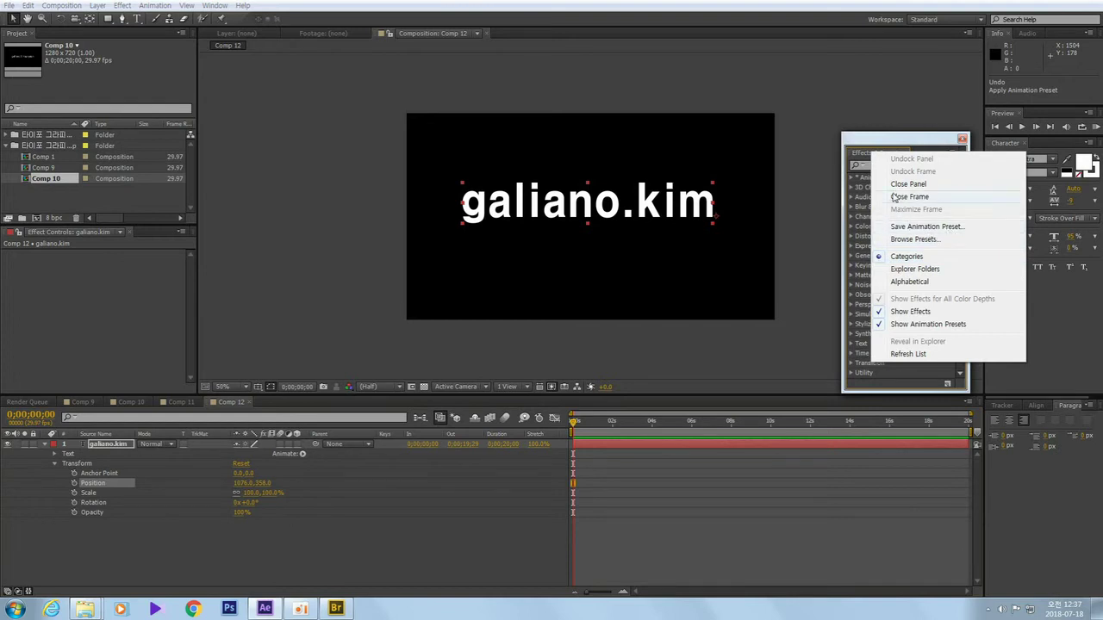
click(899, 240)
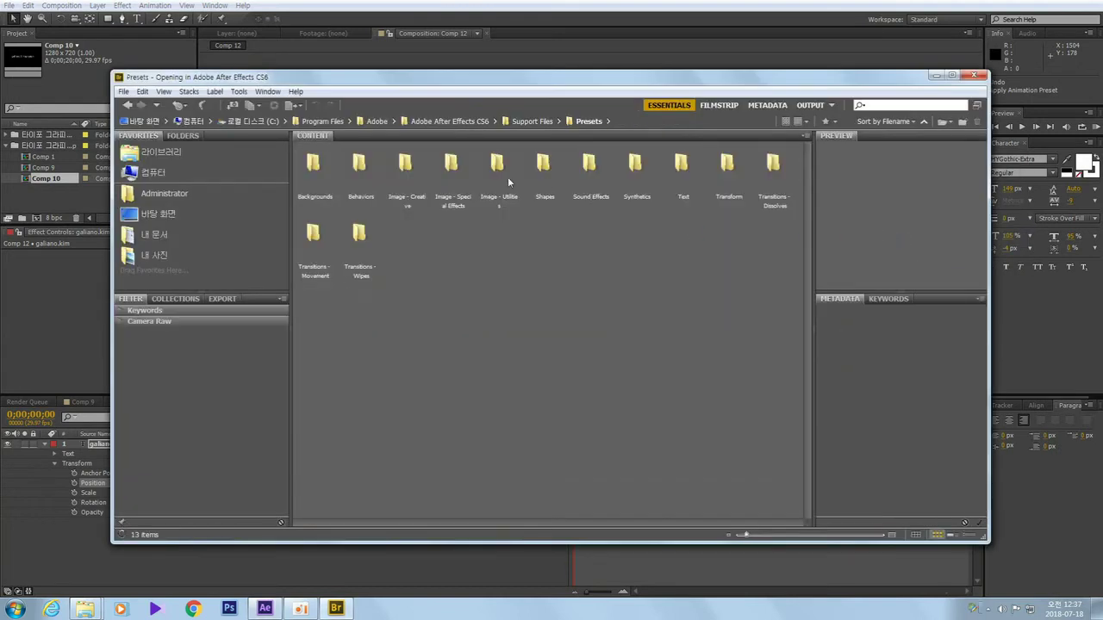
double_click(682, 165)
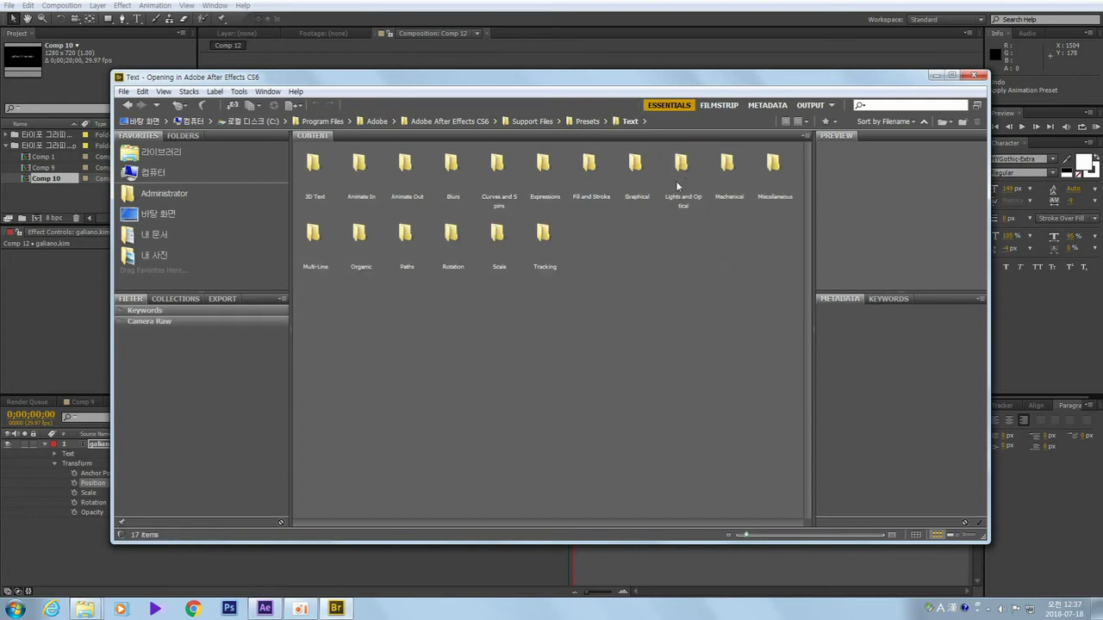
double_click(360, 166)
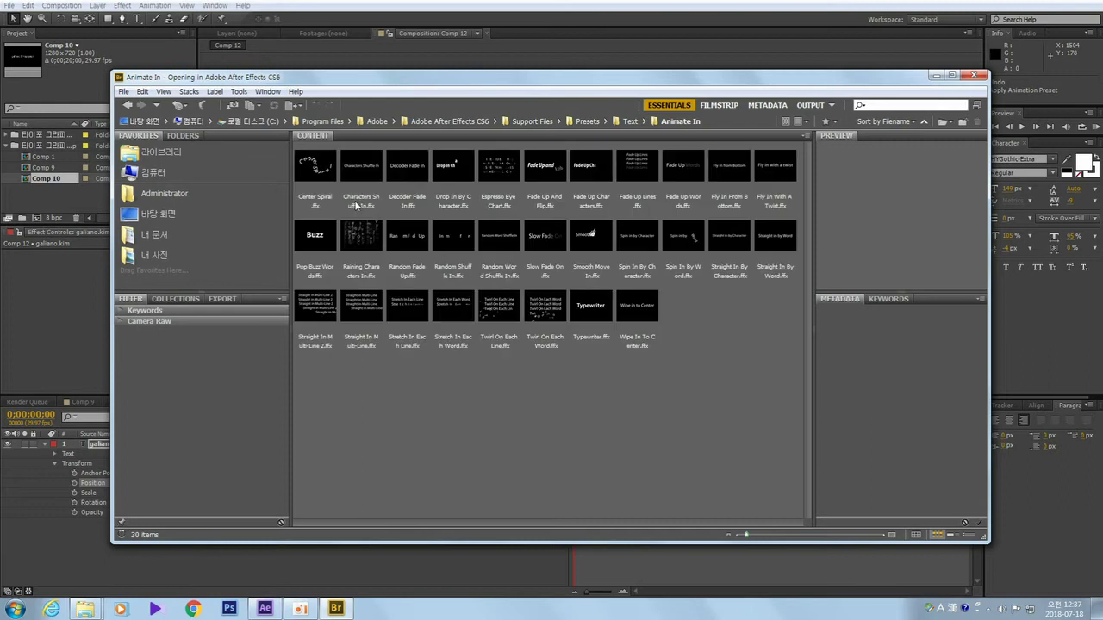
Apply the Center Spiral preset to the text layer, play the animation, and return the playhead to 0;00;00;00.
click(320, 170)
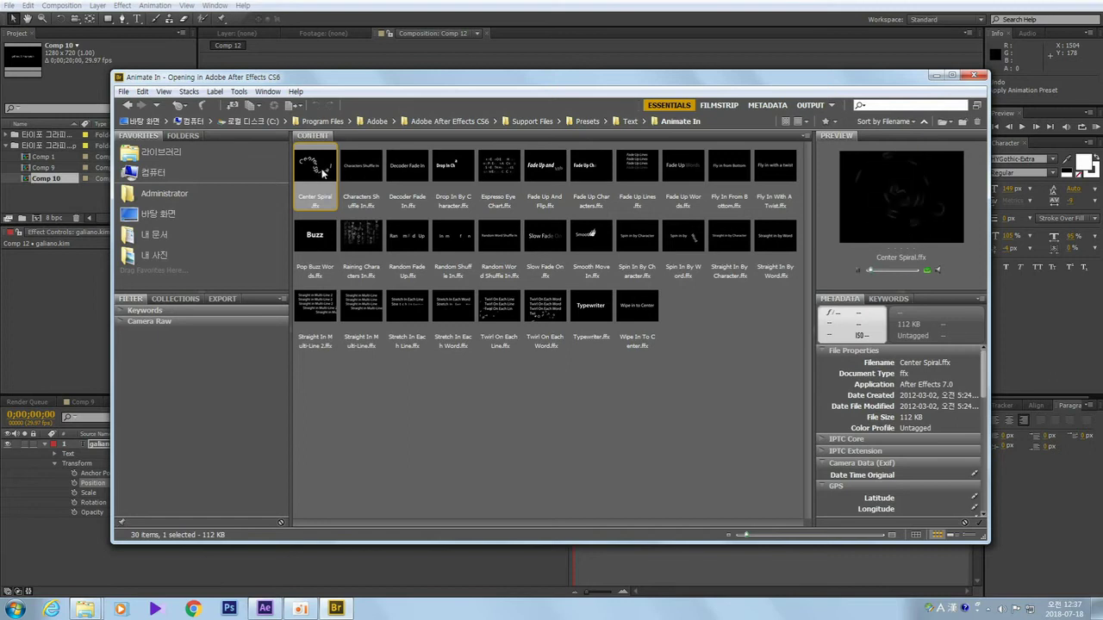
double_click(320, 170)
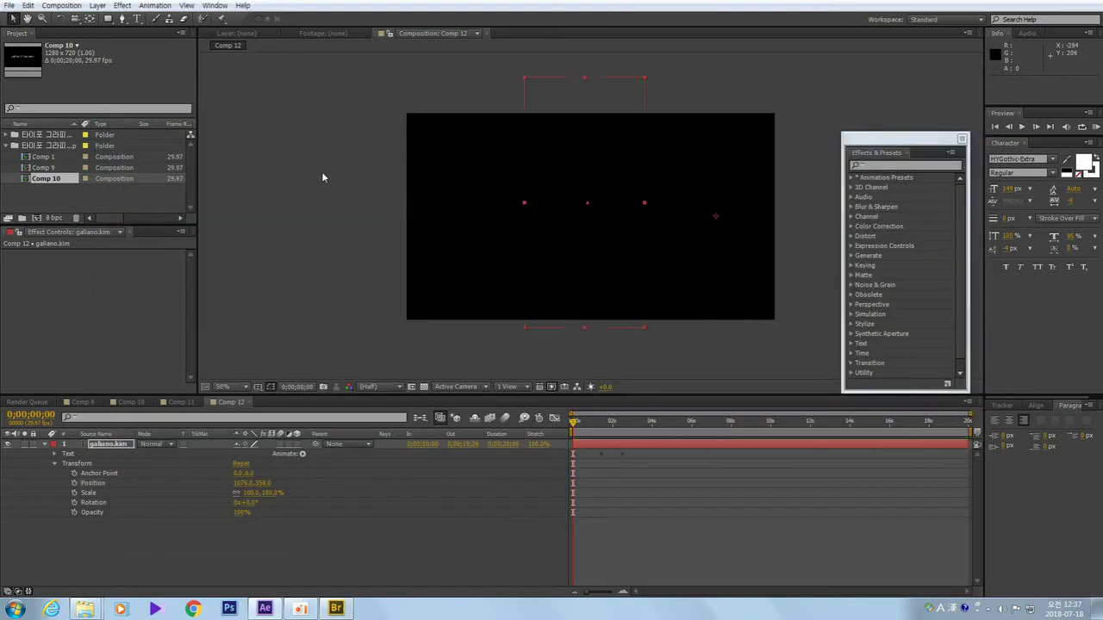
click(418, 290)
key(space)
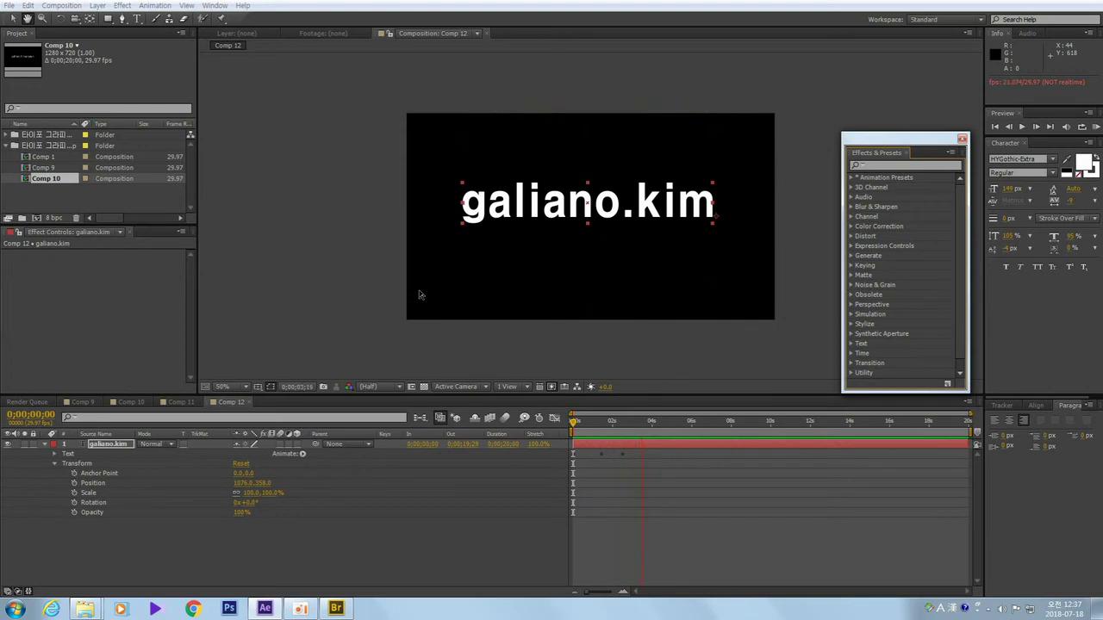
key(space)
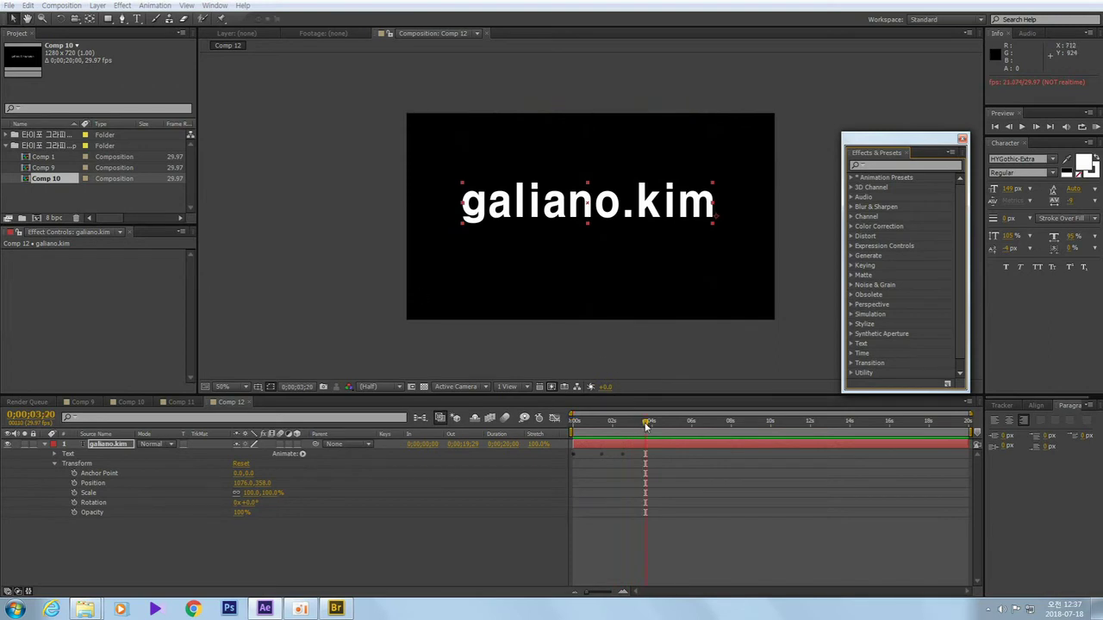
drag(646, 425, 545, 420)
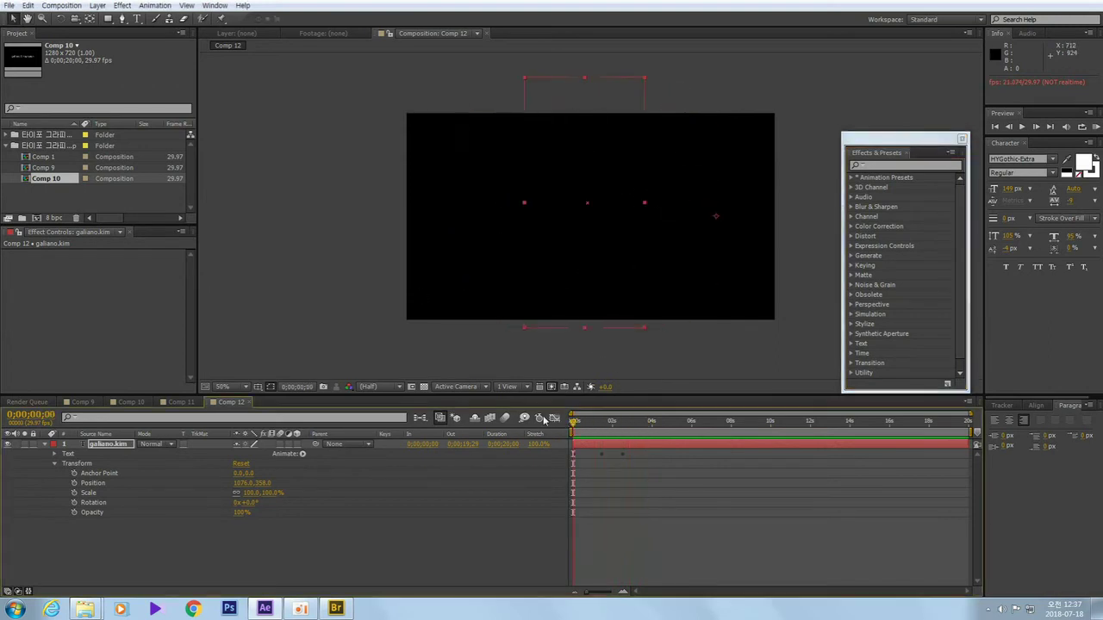
key(space)
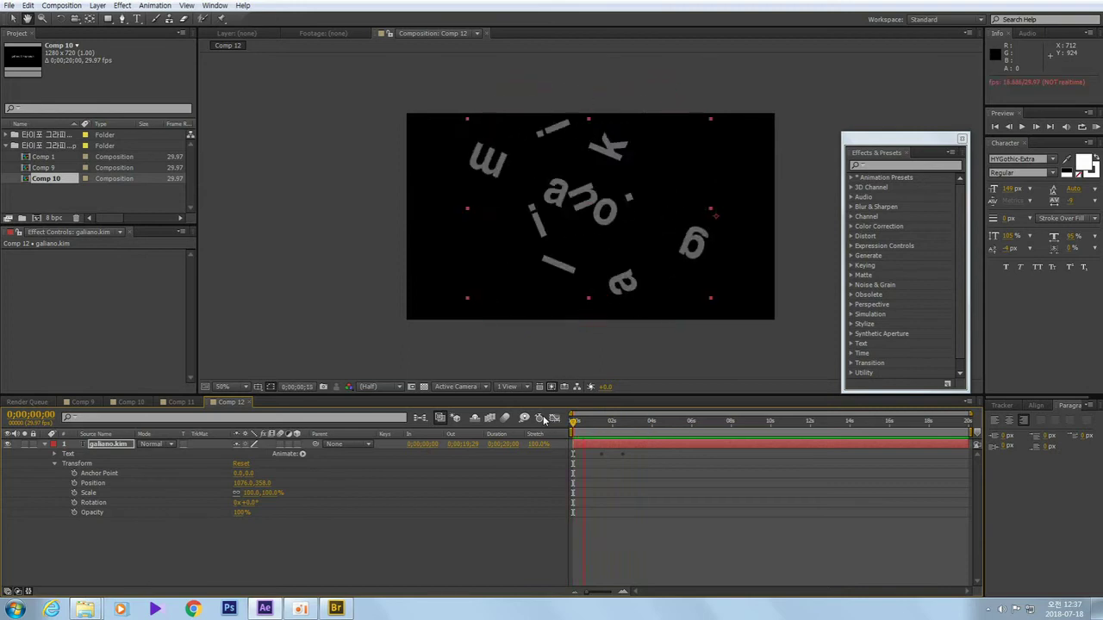
key(space)
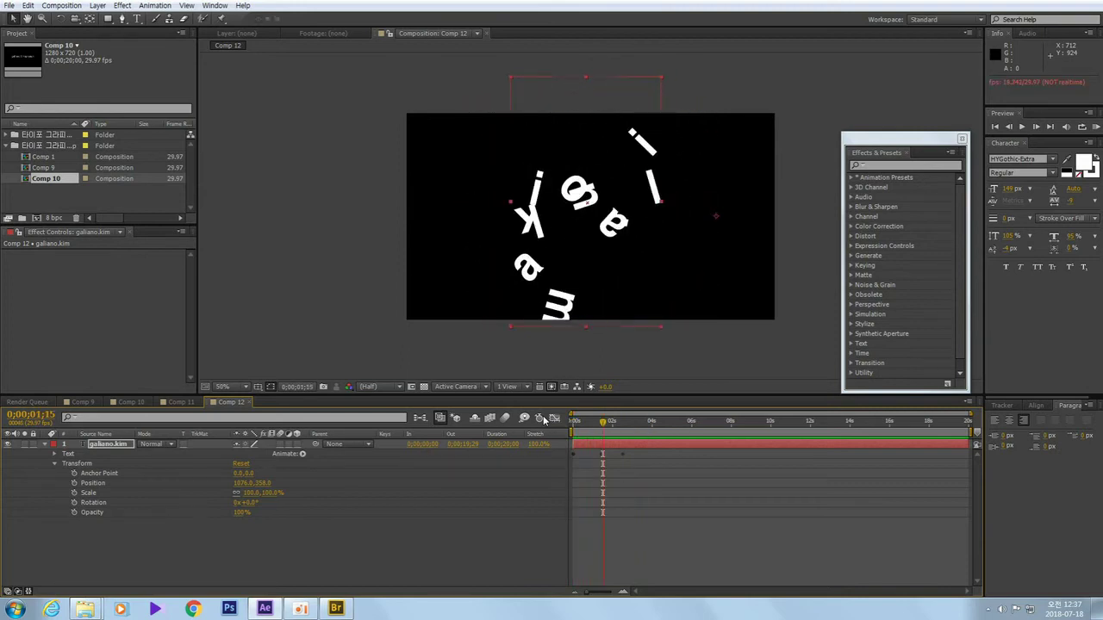
drag(608, 426, 573, 422)
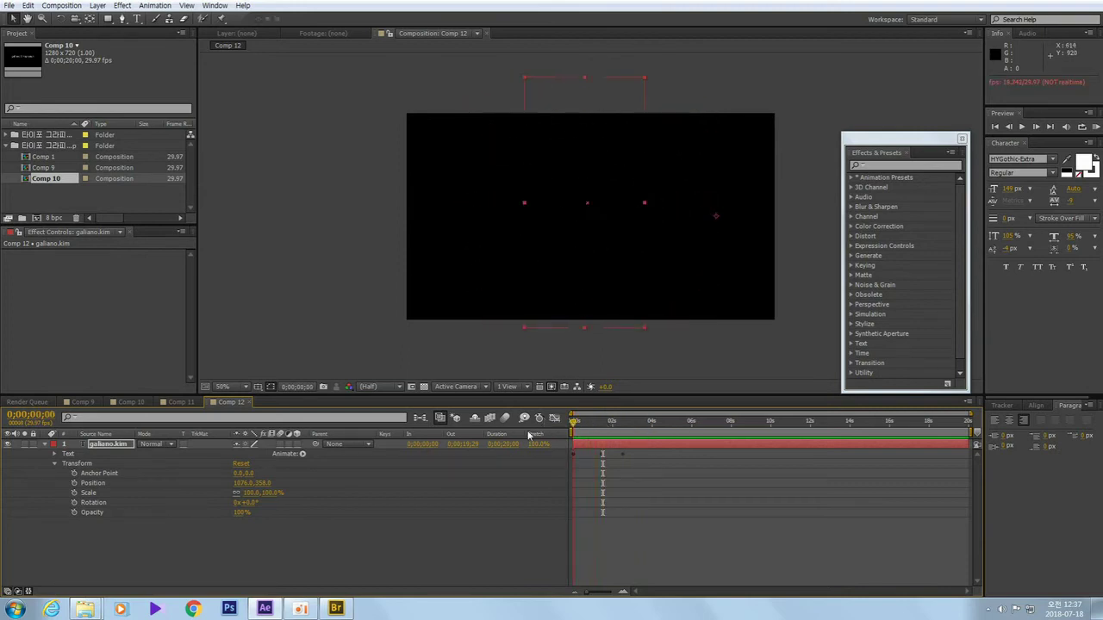
Collapse the text layer's Transform properties and reveal only its keyframed Rotation and Opacity properties.
click(223, 549)
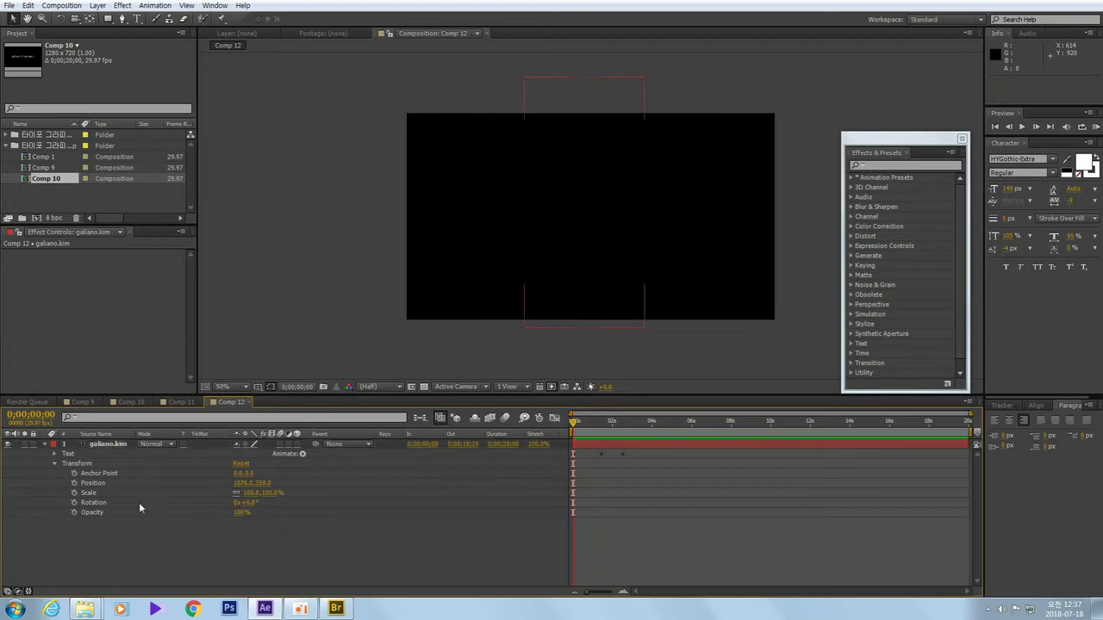
click(45, 443)
key(u)
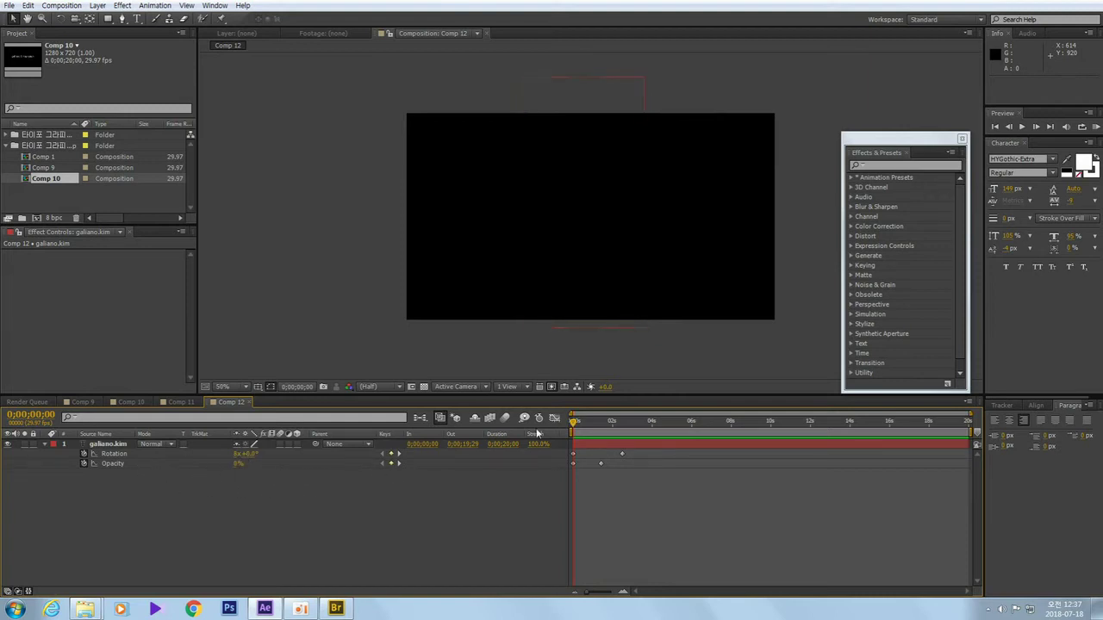
Play the spiral animation from the start and inspect the second Opacity and Rotation keyframes, ending at 0;00;02;15.
mouse_move(575, 422)
mouse_down()
mouse_move(590, 429)
mouse_move(558, 422)
mouse_up()
key(space)
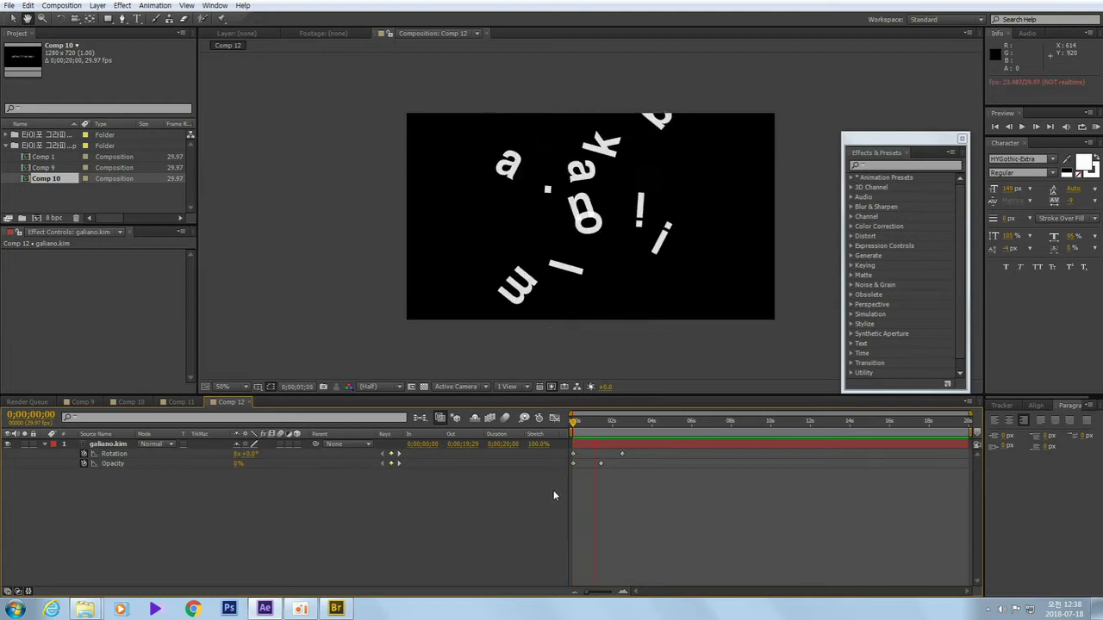
key(space)
click(601, 422)
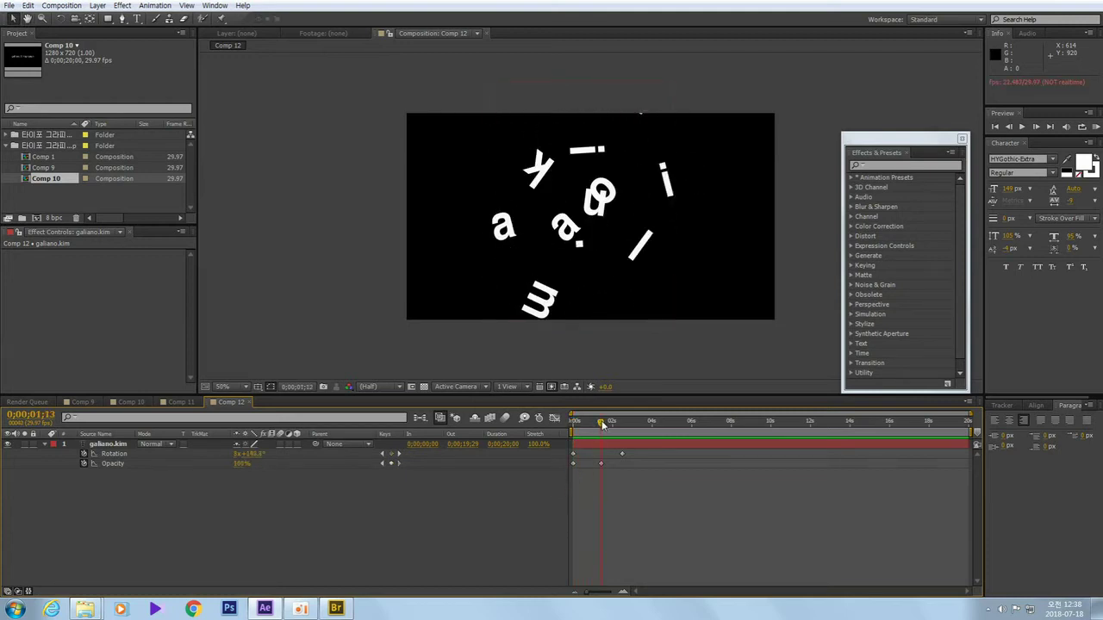
drag(602, 422, 622, 422)
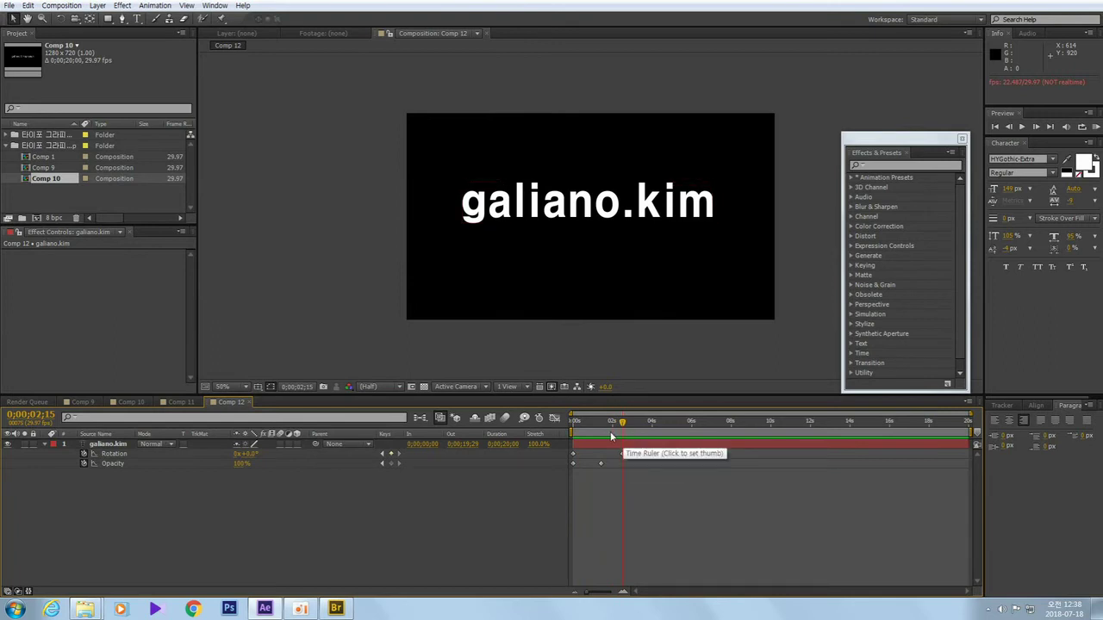
Add a Rotation keyframe of -10x revolutions to the text layer at 0;00;03;29.
drag(622, 422, 651, 431)
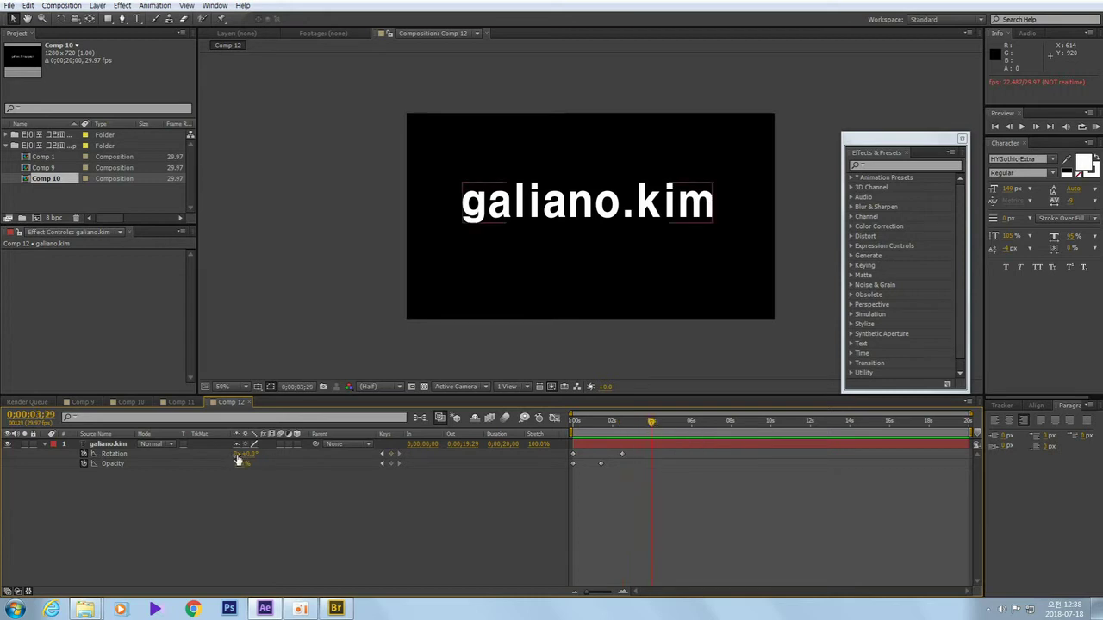
click(240, 454)
text(10)
key(Return)
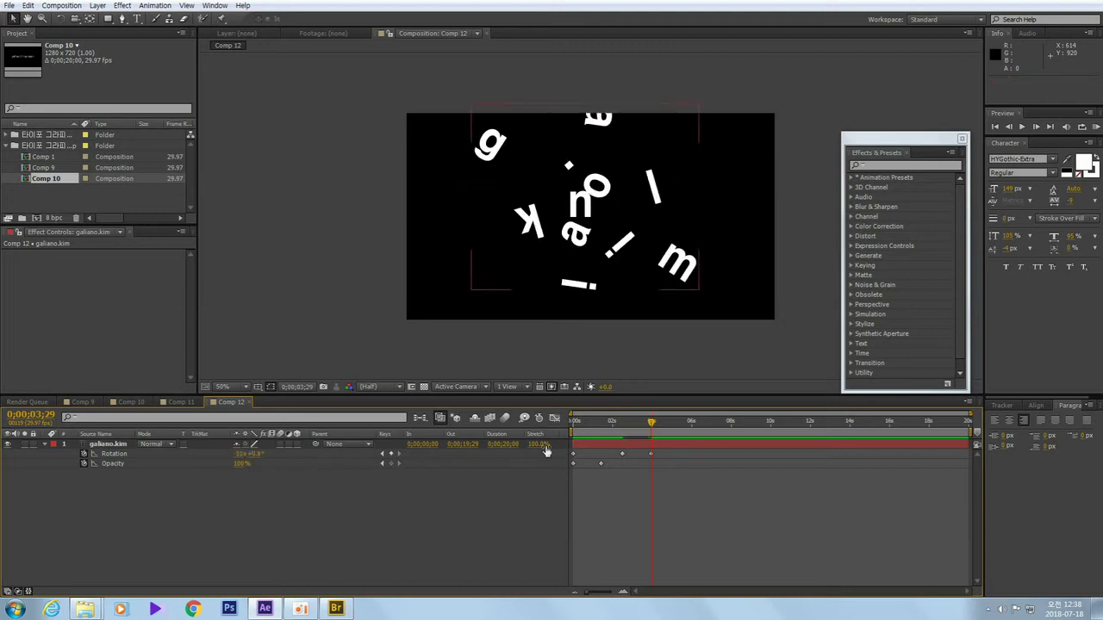
Copy the text layer's first Rotation keyframe to 0;00;05;16 and play the animation from the start.
drag(653, 425, 682, 424)
click(573, 455)
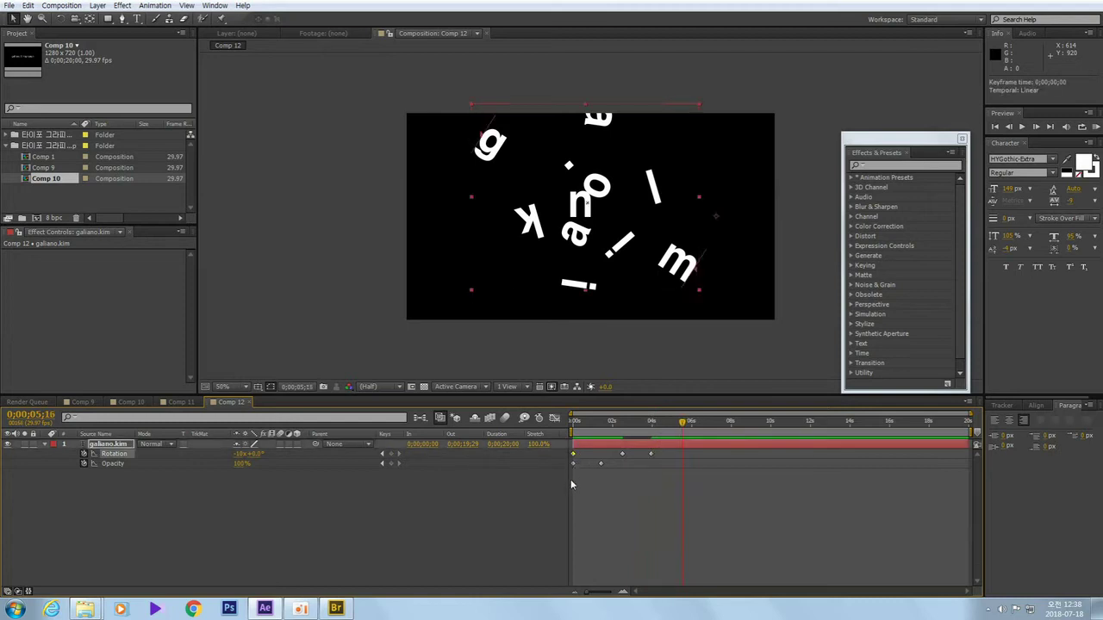
key(ctrl+c)
key(ctrl+v)
drag(682, 422, 543, 440)
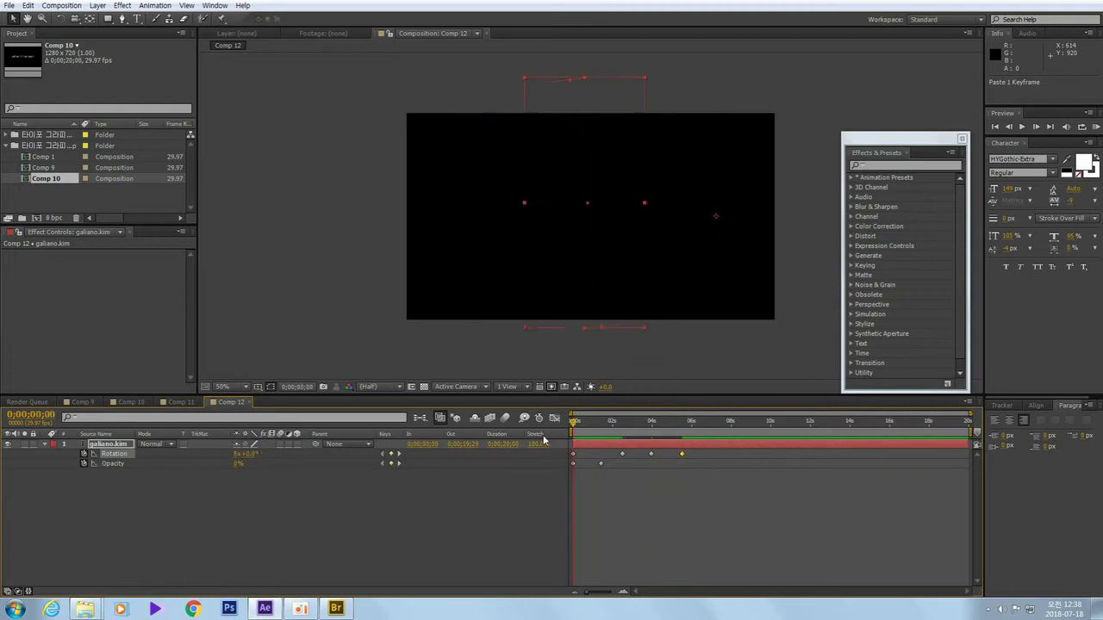
key(space)
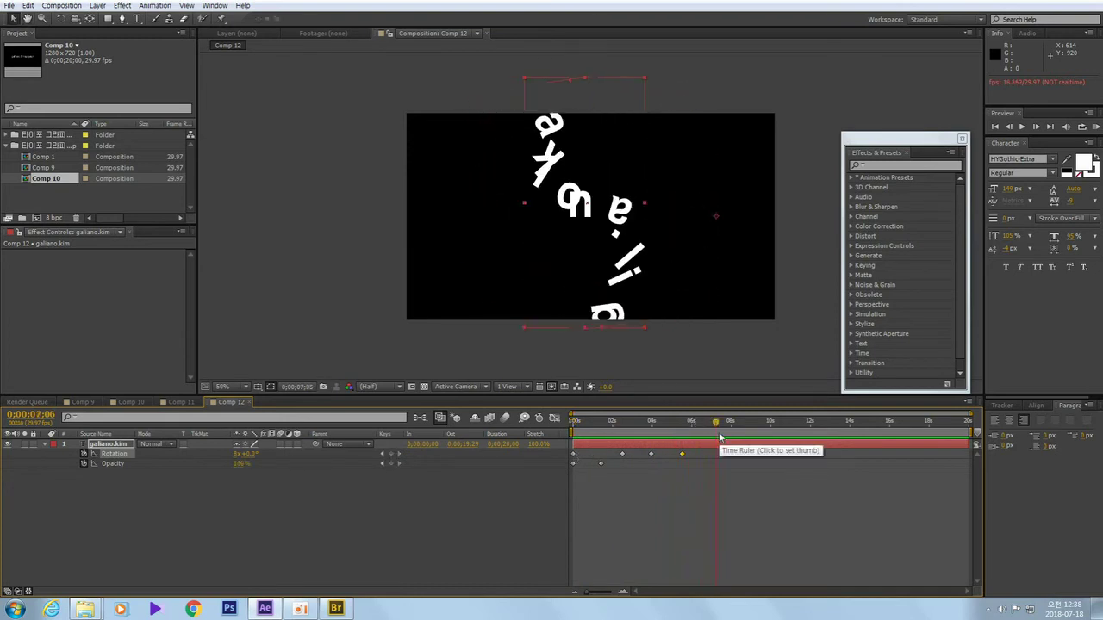
Copy the text layer's second Rotation keyframe to 0;00;06;15 and play the animation from the start.
click(646, 447)
drag(646, 448, 706, 448)
click(622, 454)
key(ctrl+c)
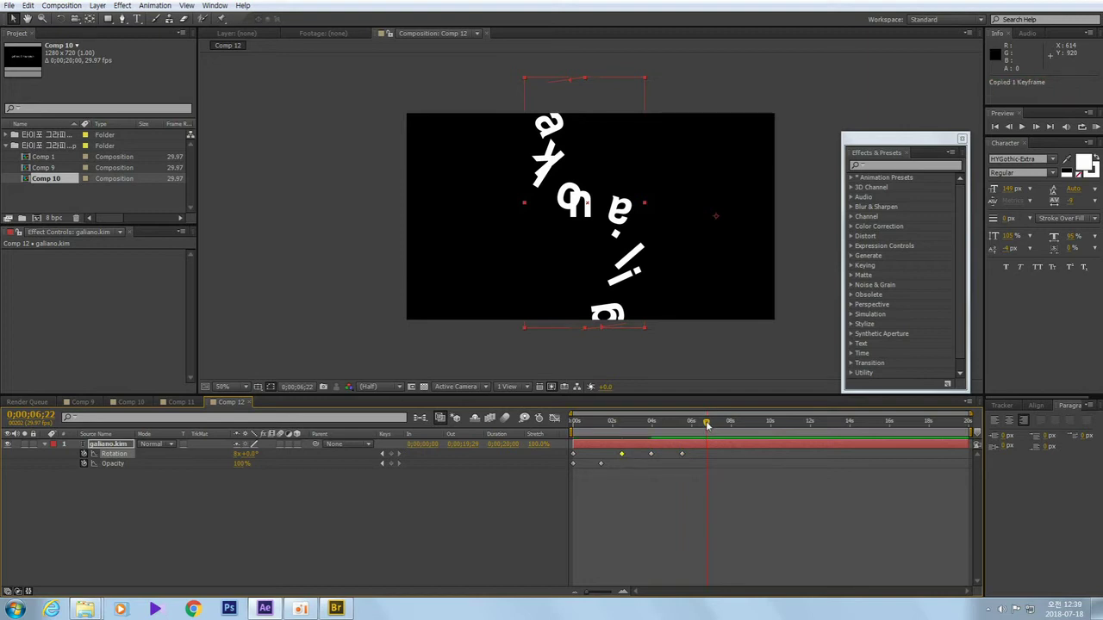
drag(707, 425, 703, 425)
key(ctrl+v)
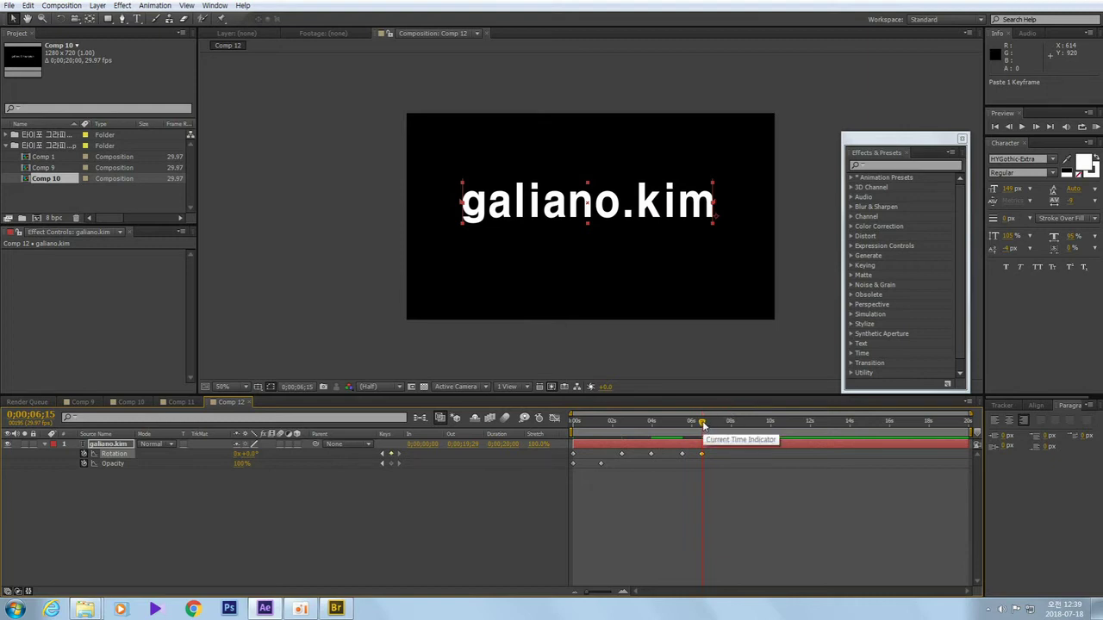
drag(702, 425, 557, 439)
key(space)
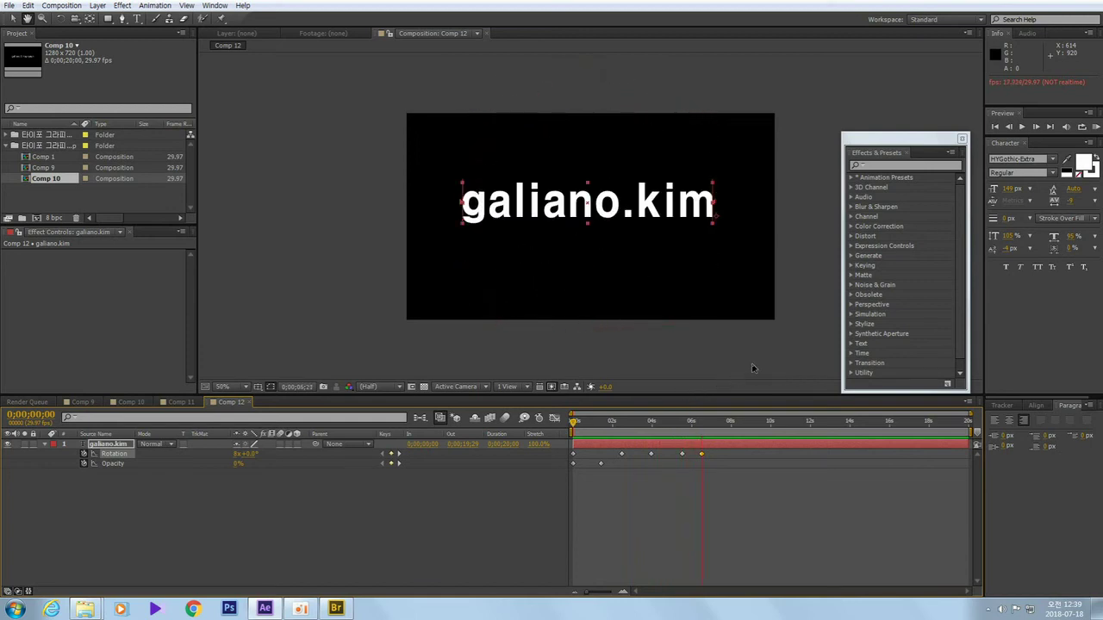
key(space)
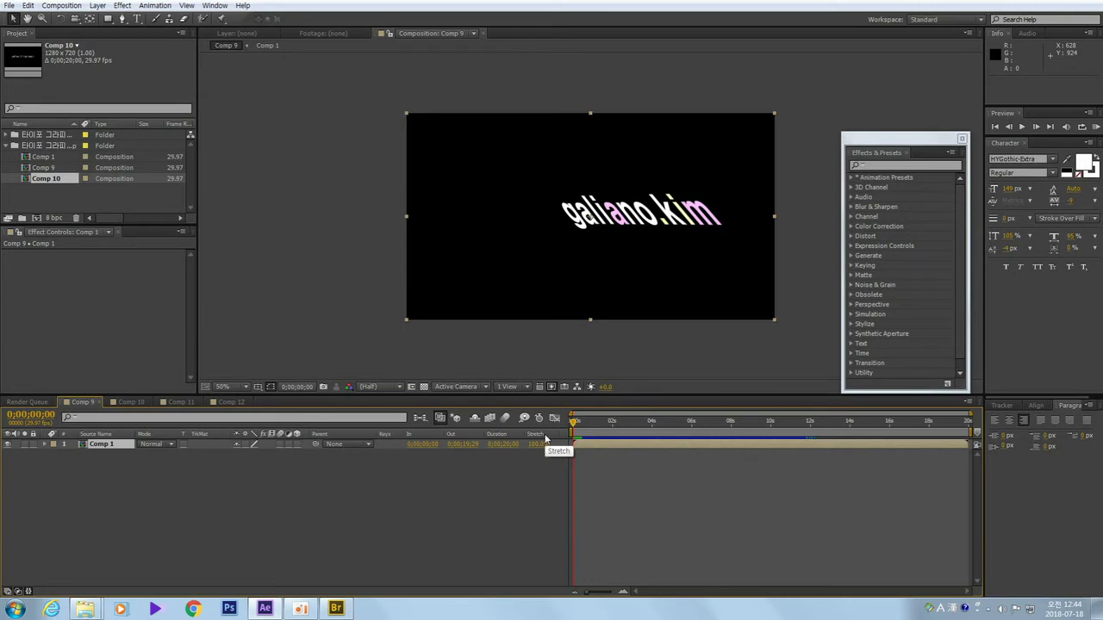
Create the new composition Comp 13 at 1280 x 720, 29.97 fps, with a duration of 0;00;20;00.
key(ctrl+n)
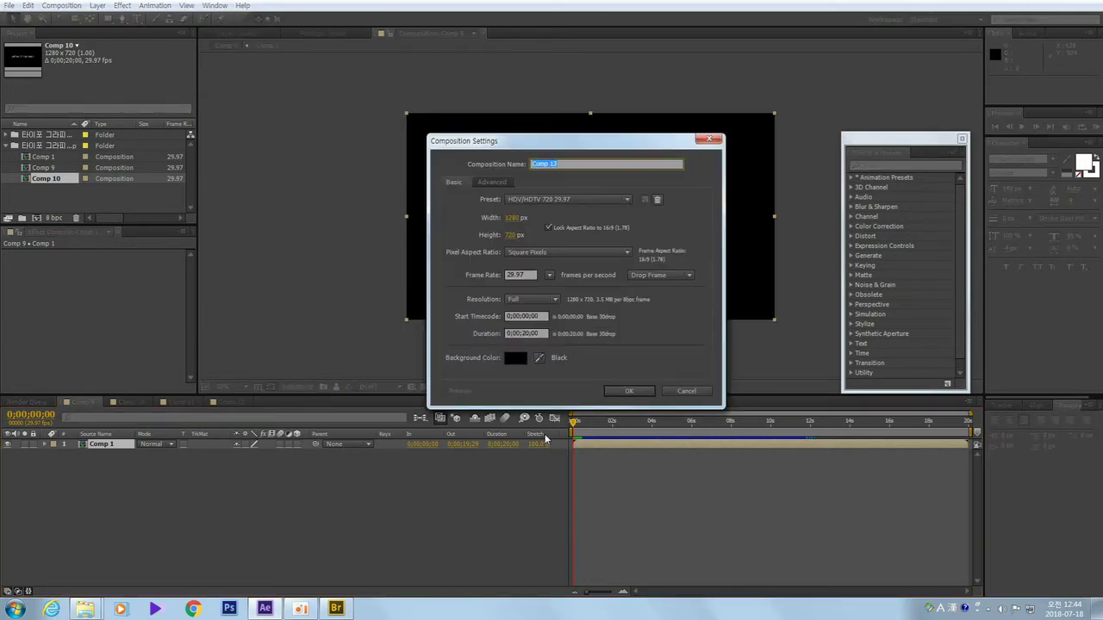
key(Return)
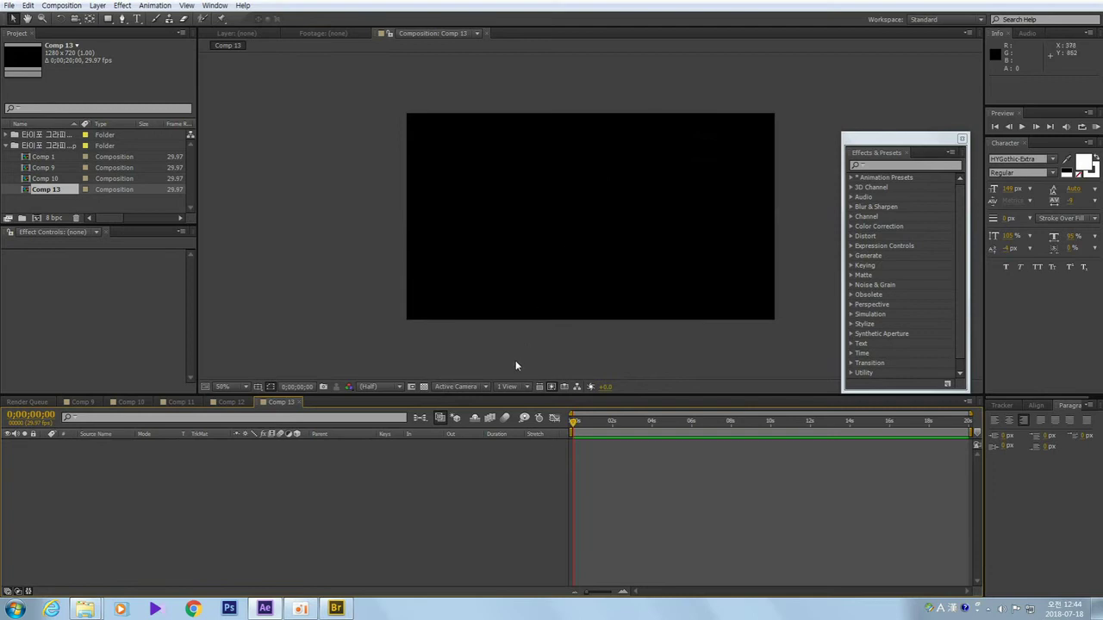
key(ctrl+alt+shift+t)
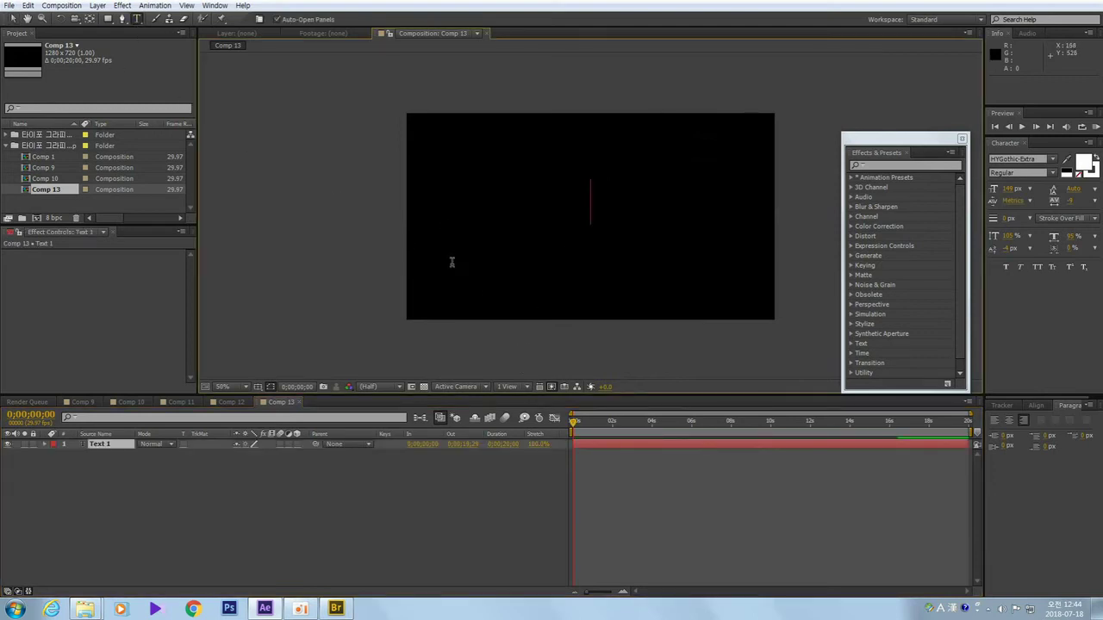
click(13, 18)
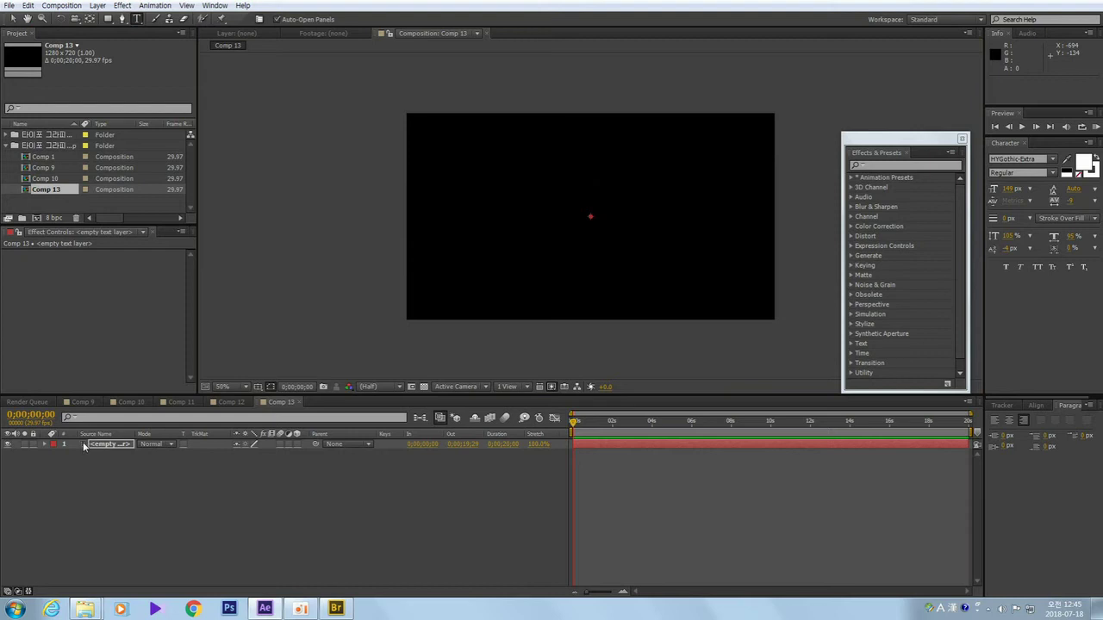
click(13, 18)
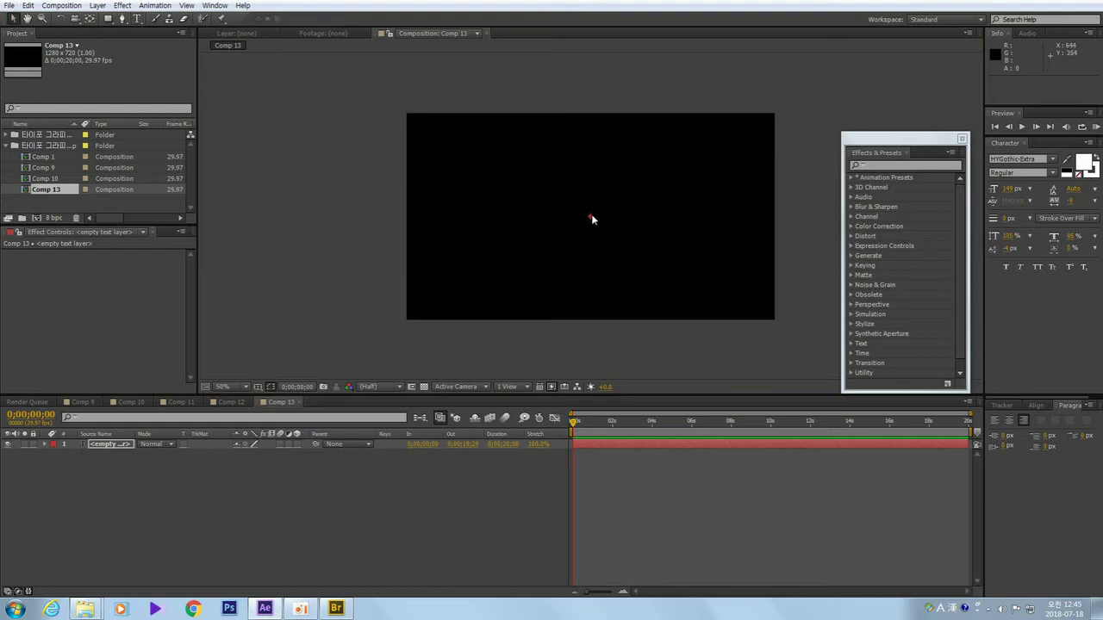
click(584, 259)
key(Delete)
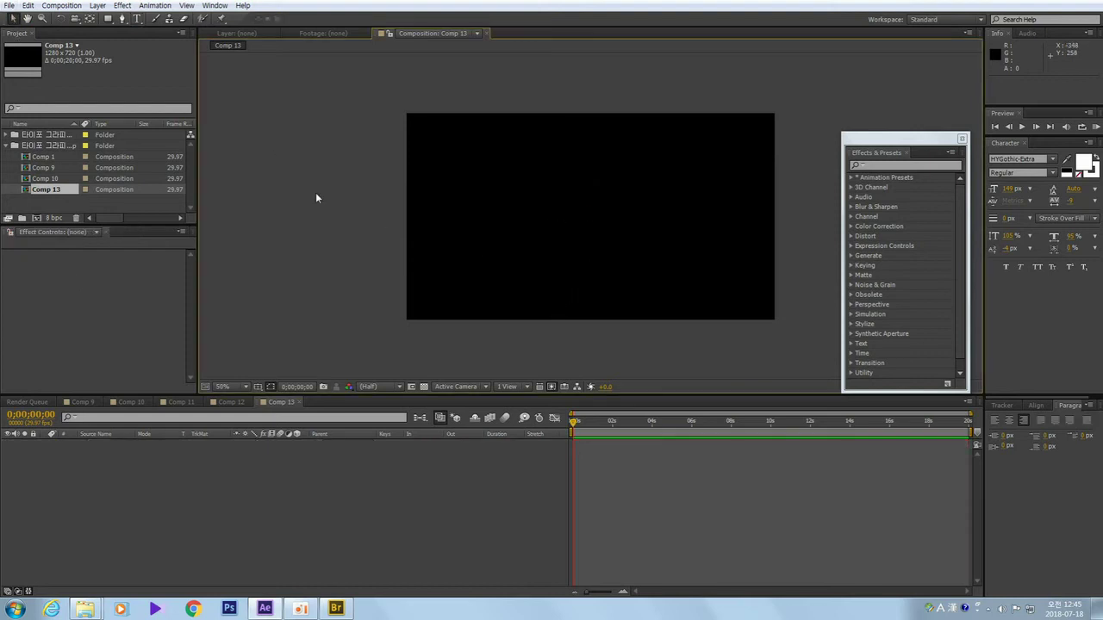
Add a text layer with the same name text as in Comp 12 and place it near the frame's center, at about 1054, 390.
click(136, 18)
click(430, 229)
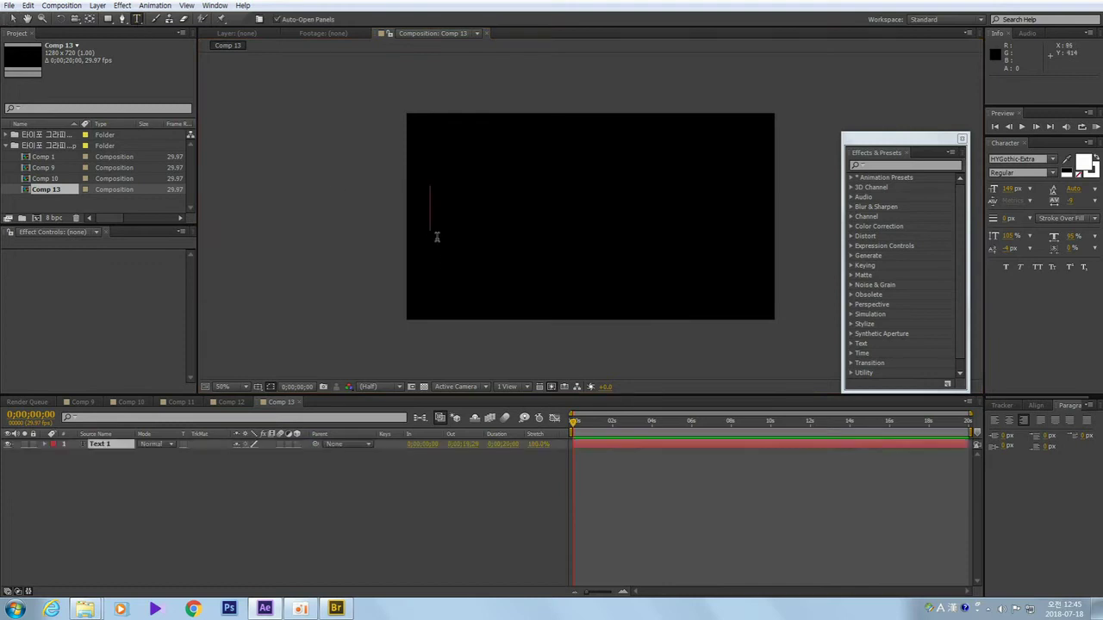
text(al)
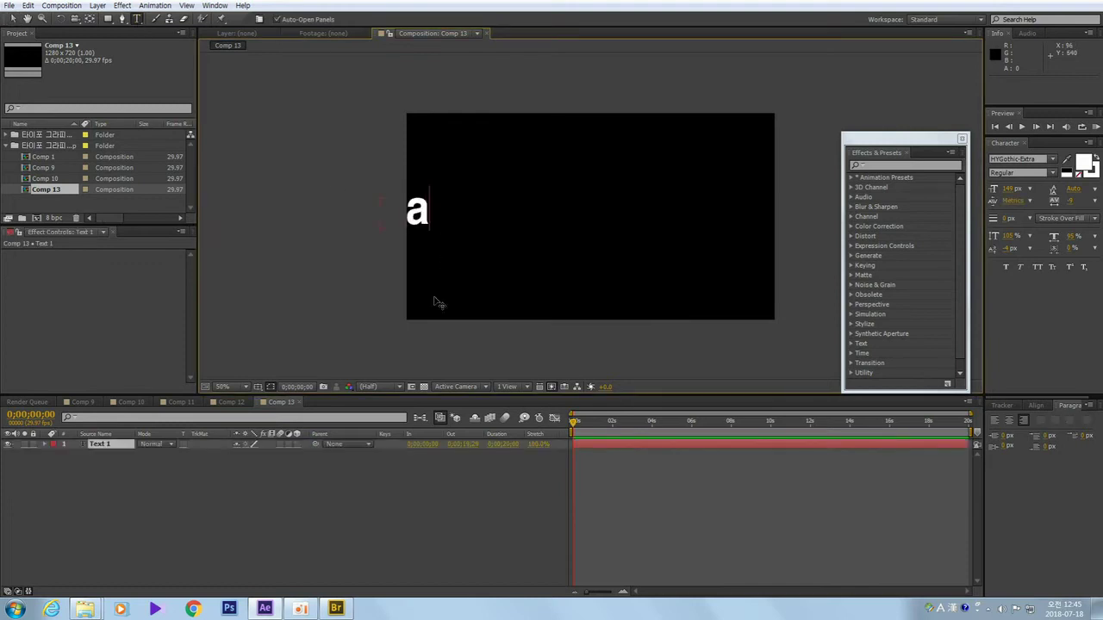
text(ino.xinm)
click(13, 18)
drag(274, 209, 559, 228)
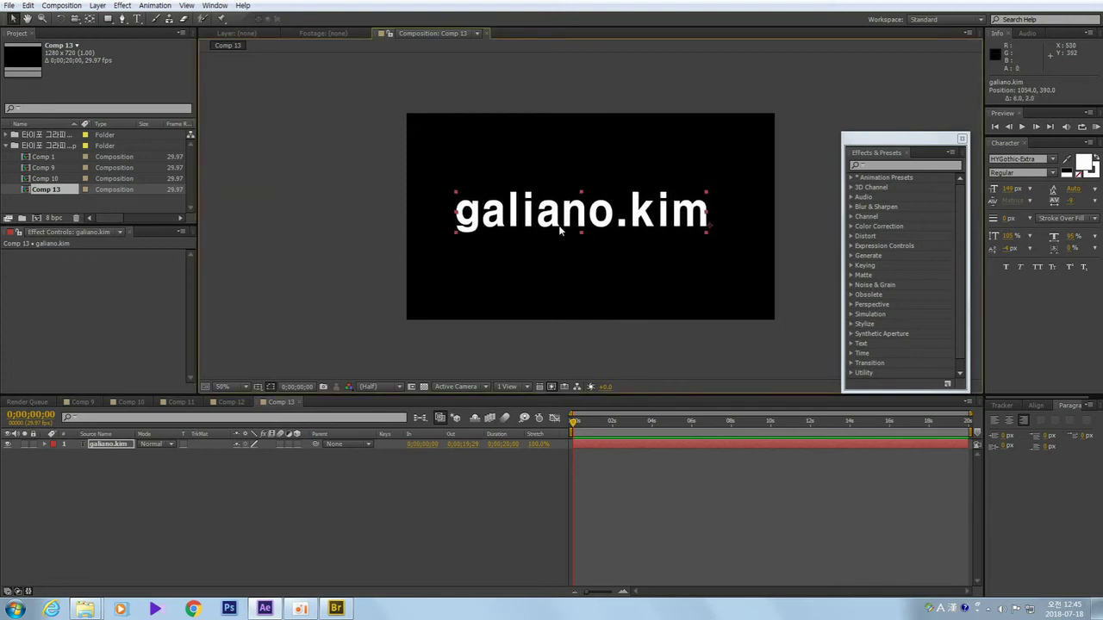
Enable Per-character 3D for the text layer and add a Position animator to it.
click(44, 445)
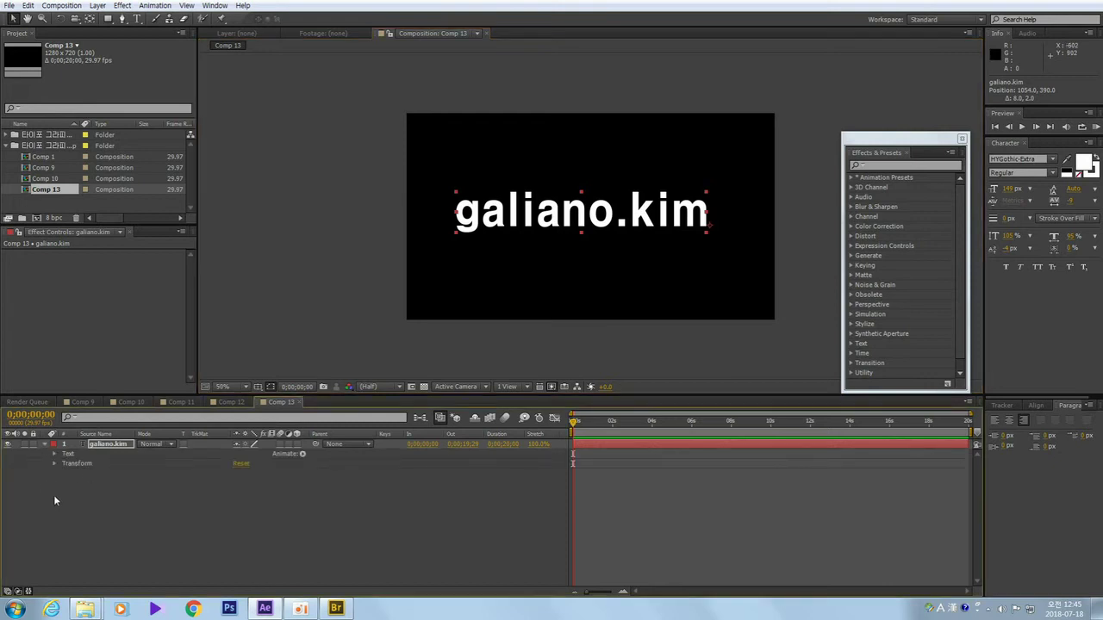
click(68, 463)
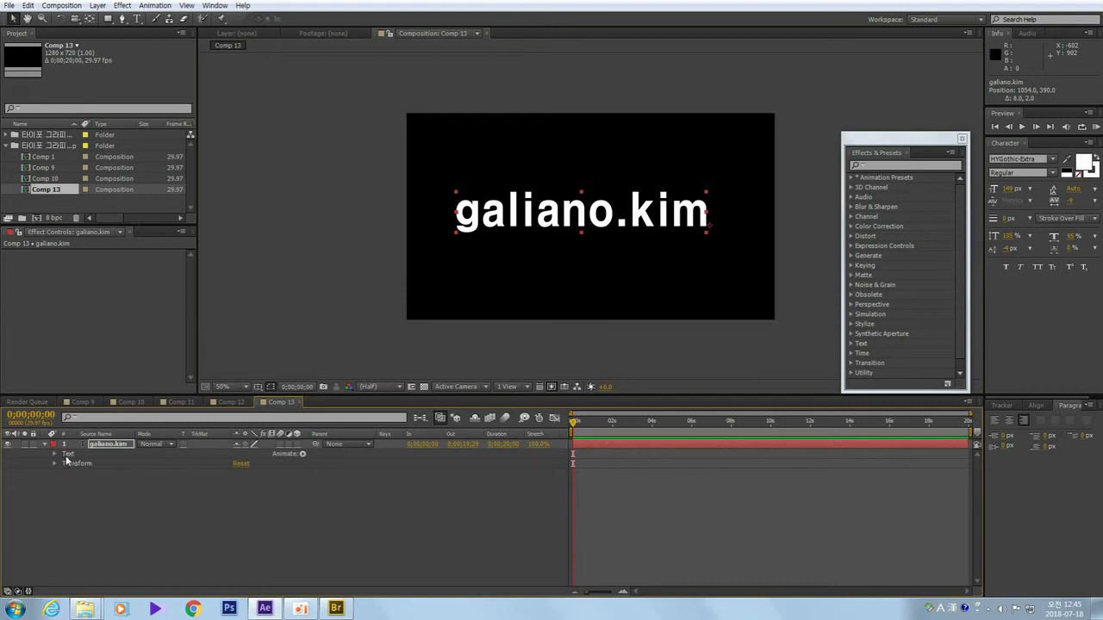
click(301, 455)
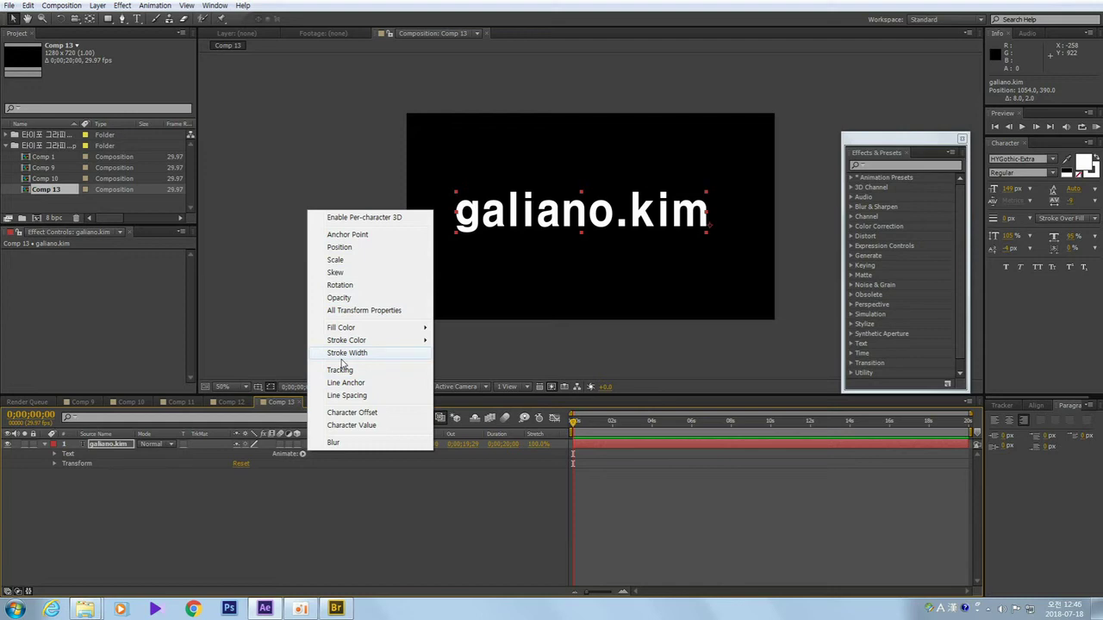
click(363, 219)
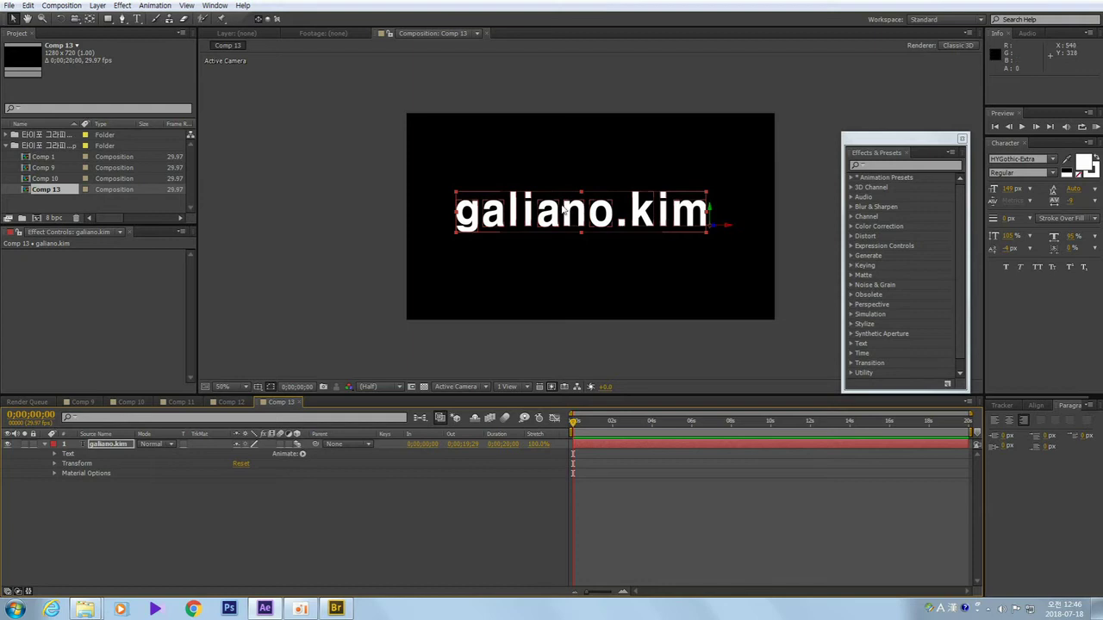
click(302, 455)
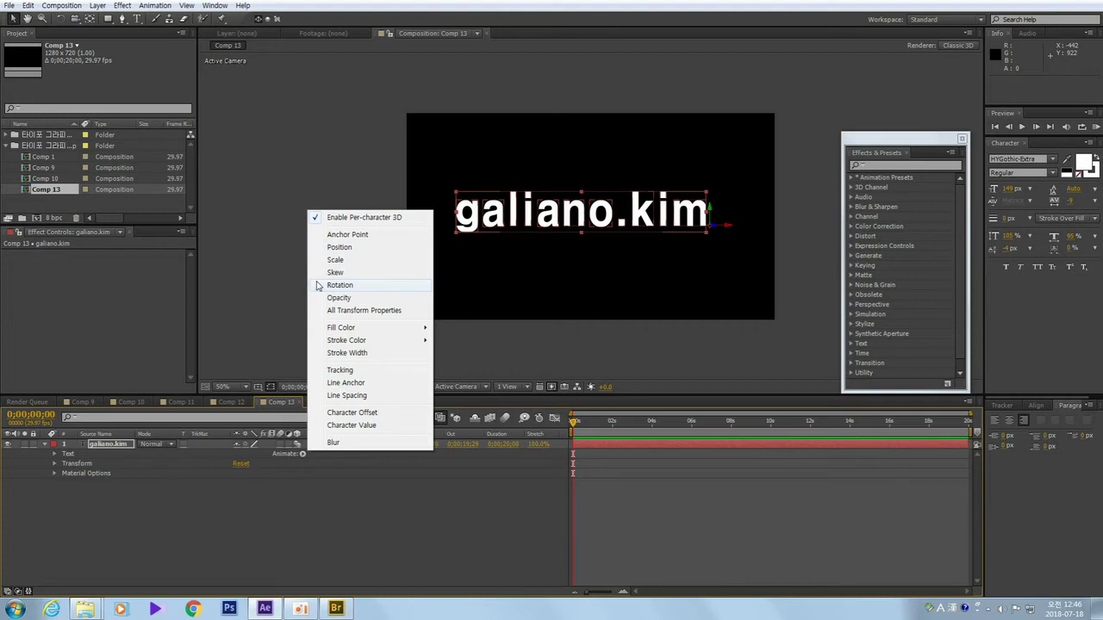
click(346, 249)
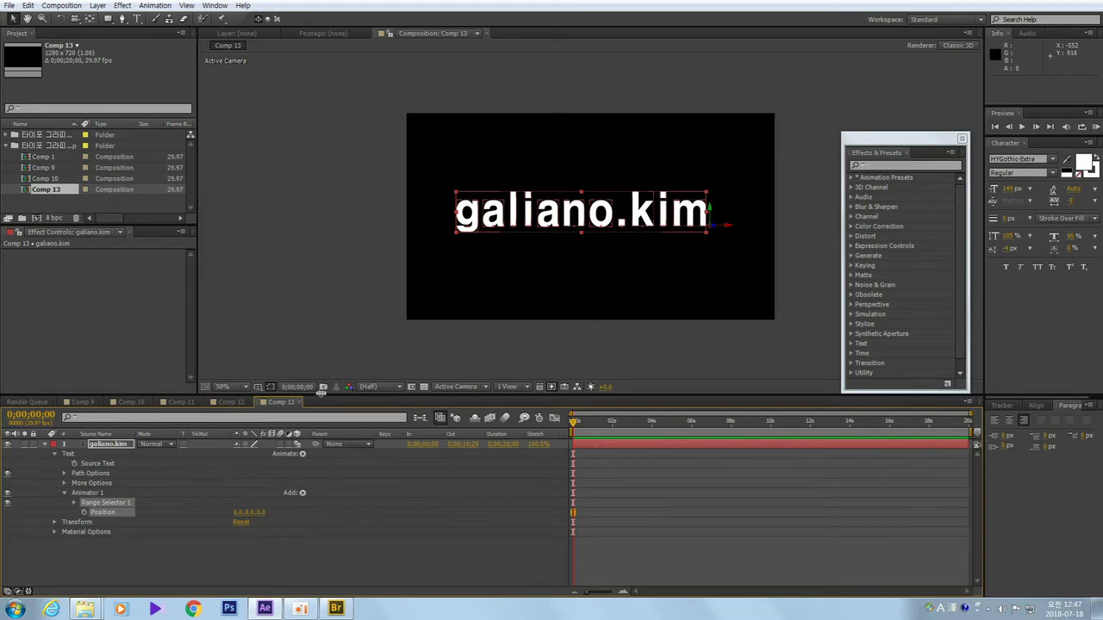
Display the composition at 100% in the 2 Views - Horizontal layout, with the Effects & Presets panel moved clear of the viewer.
drag(322, 394, 321, 353)
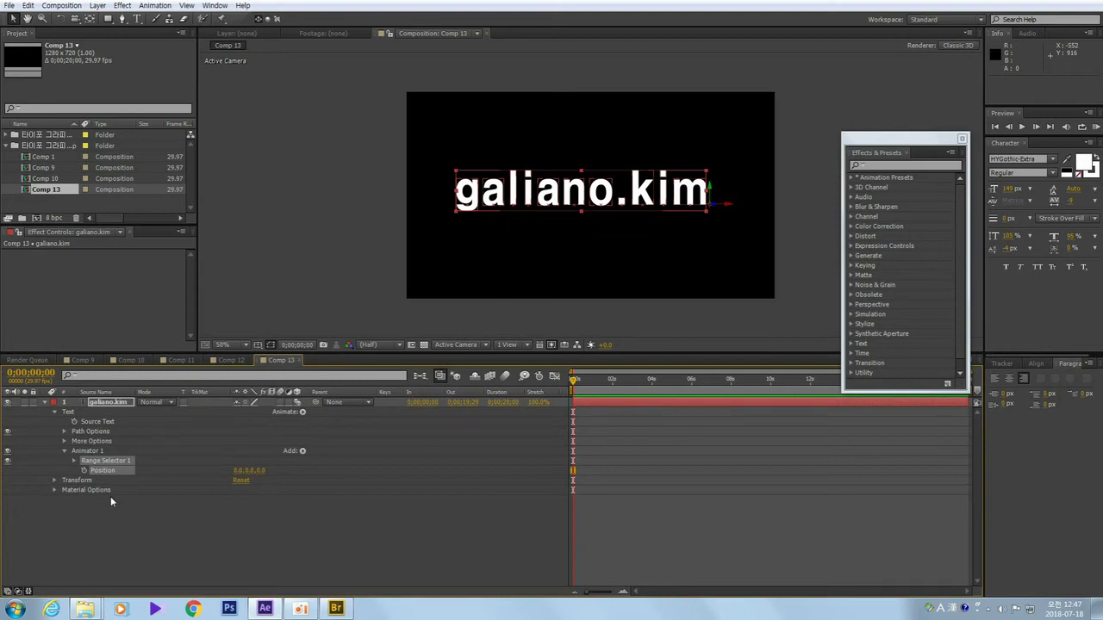
key(slash)
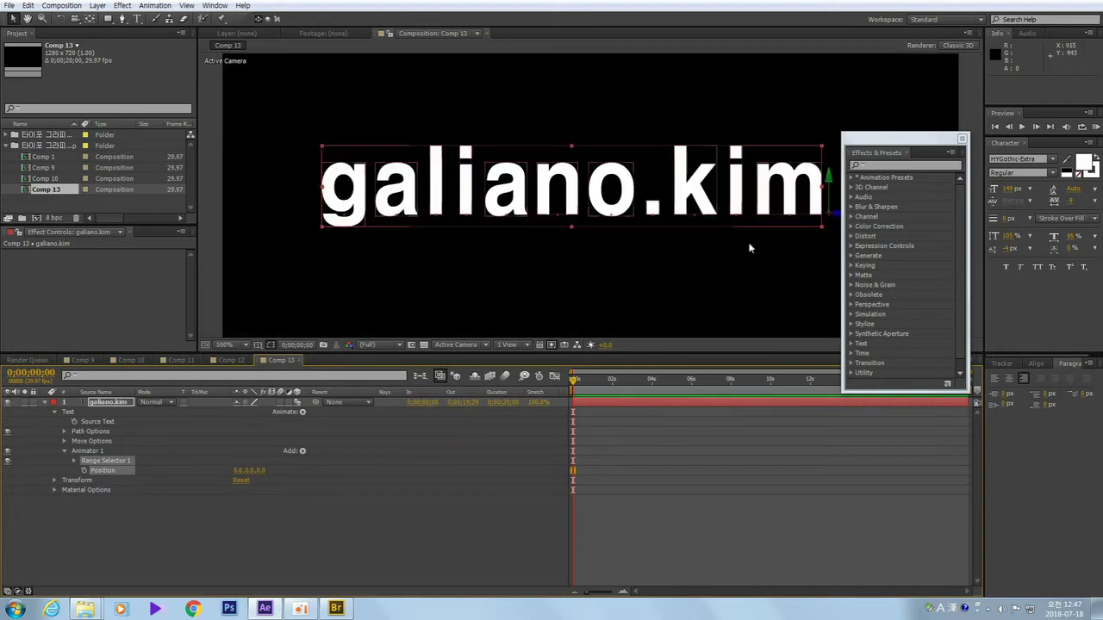
drag(886, 153, 866, 166)
drag(964, 318, 997, 316)
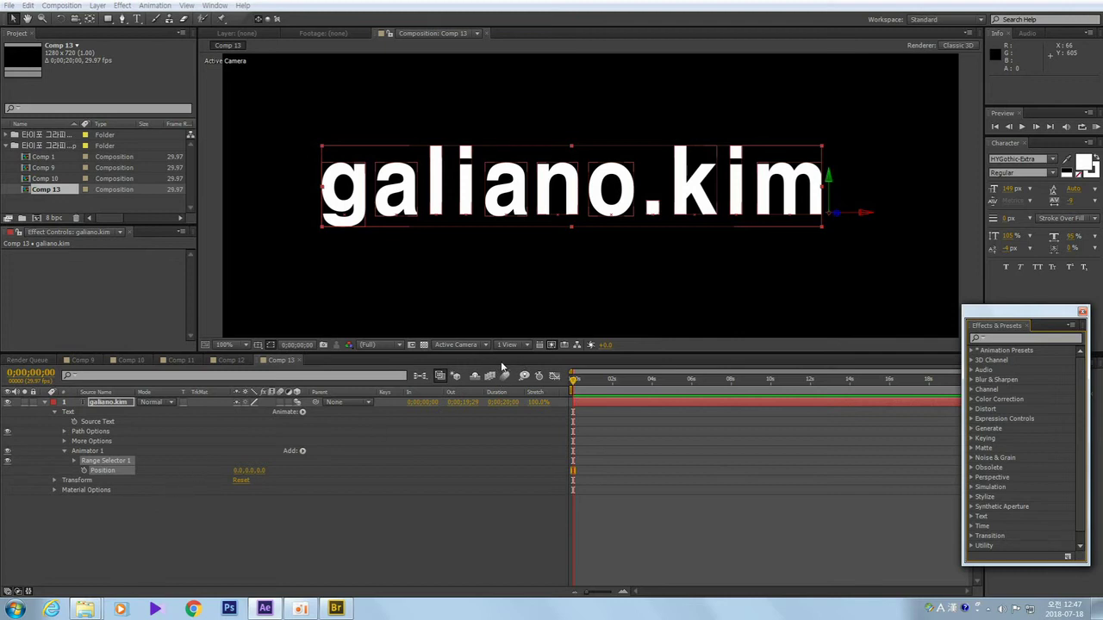
drag(497, 352, 497, 405)
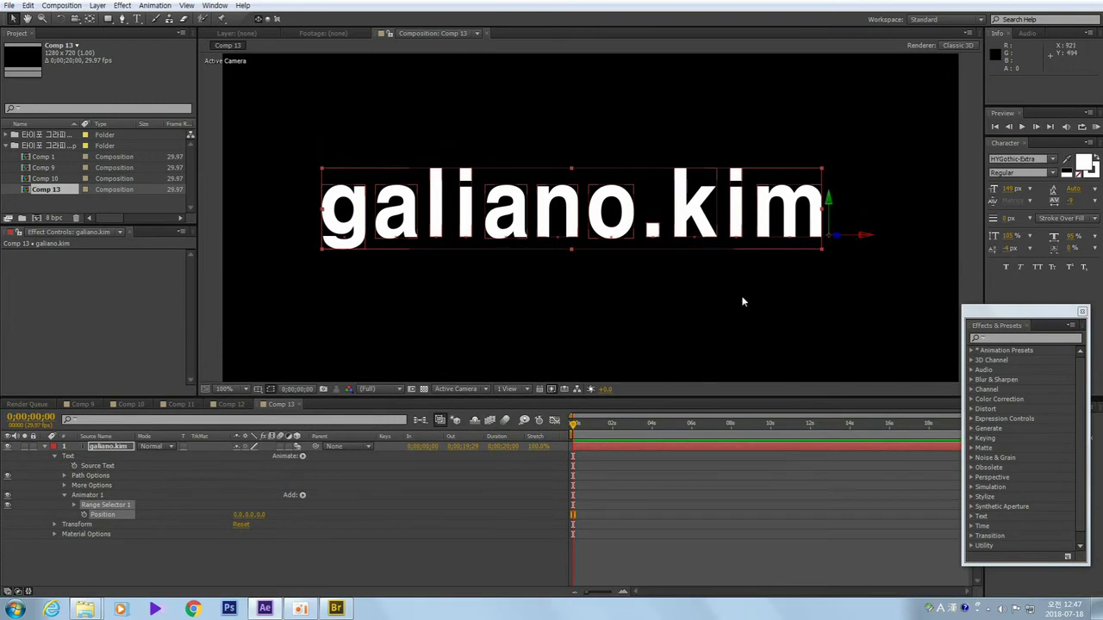
click(527, 390)
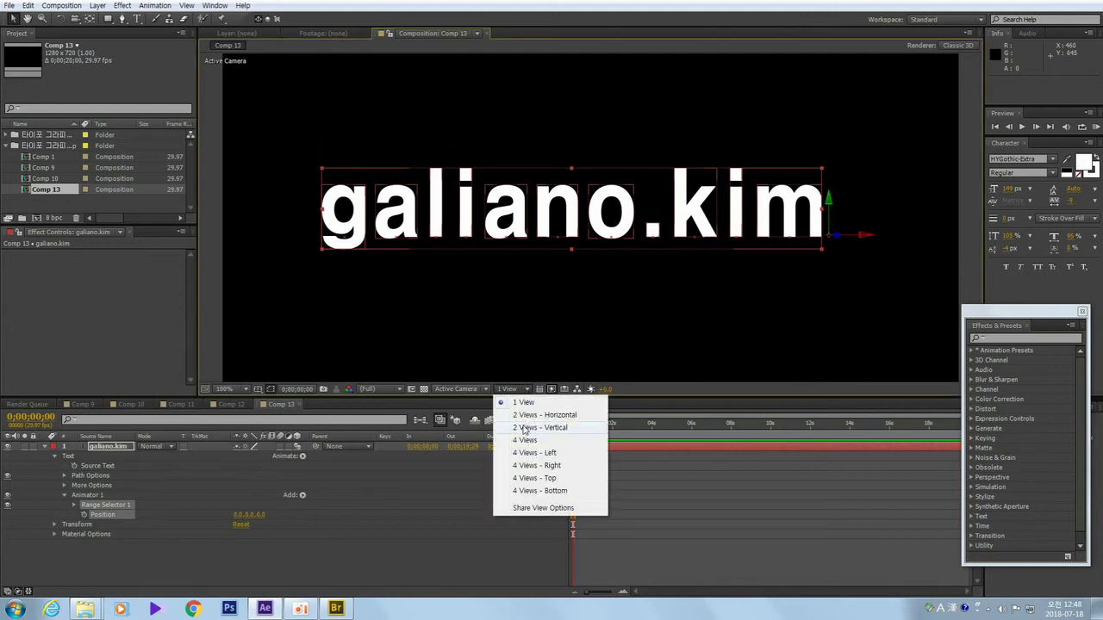
click(539, 416)
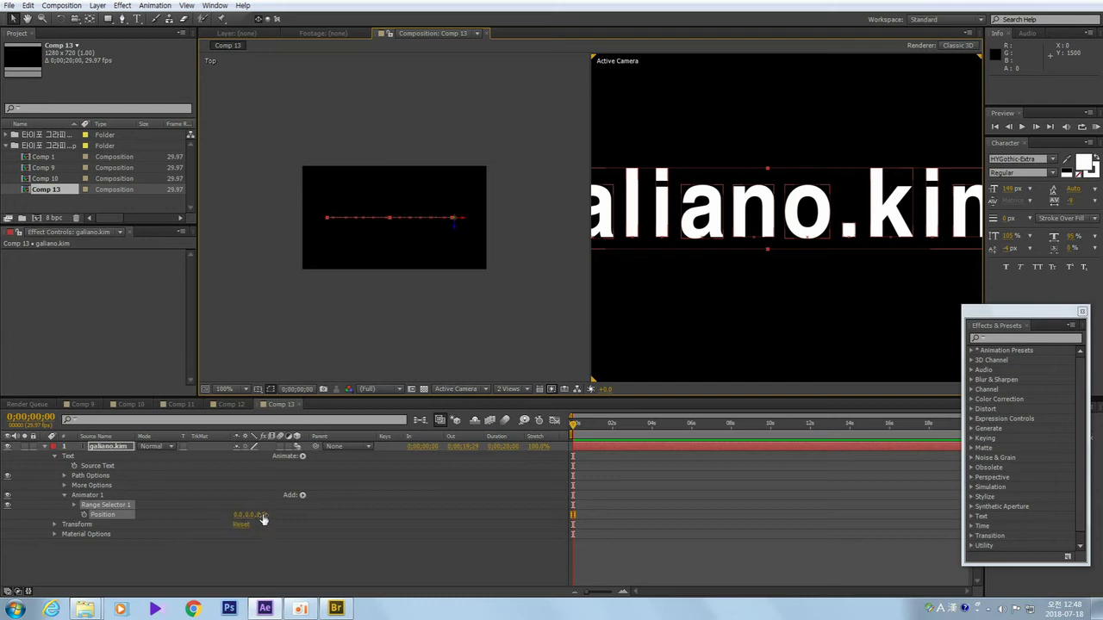
Set the Z value of the text animator's Position to 1000.
drag(263, 517, 505, 548)
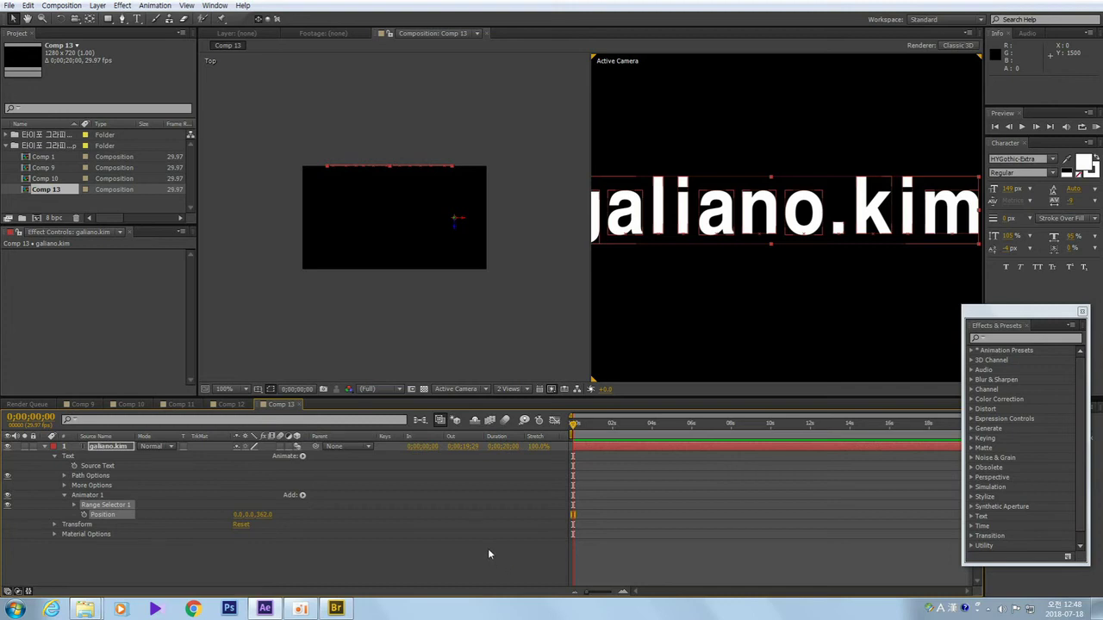
key(ctrl+z)
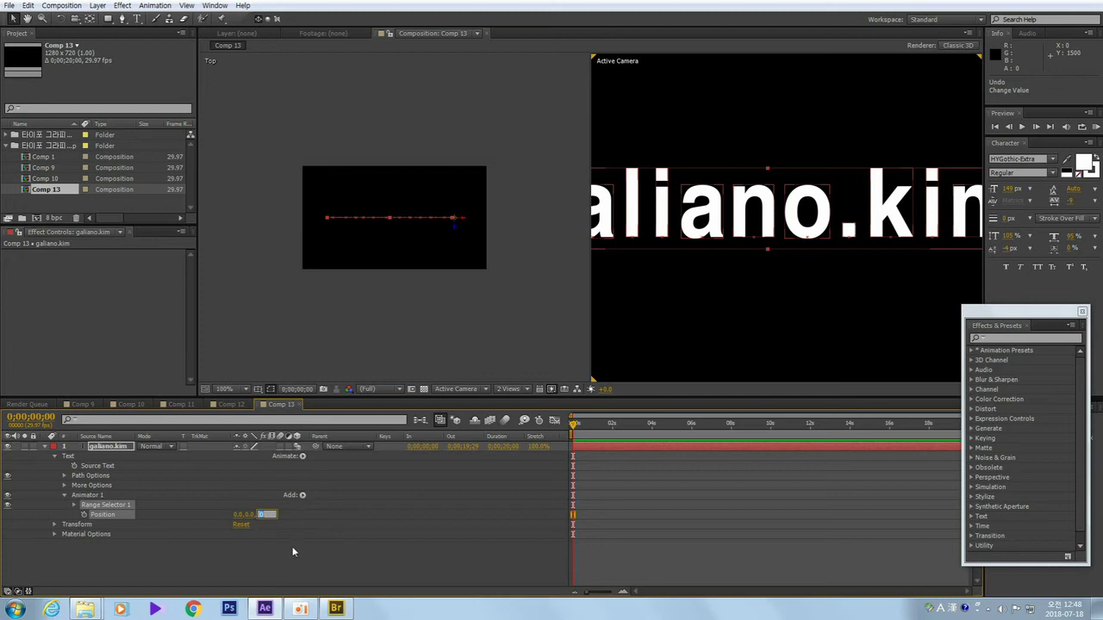
text(000)
key(Return)
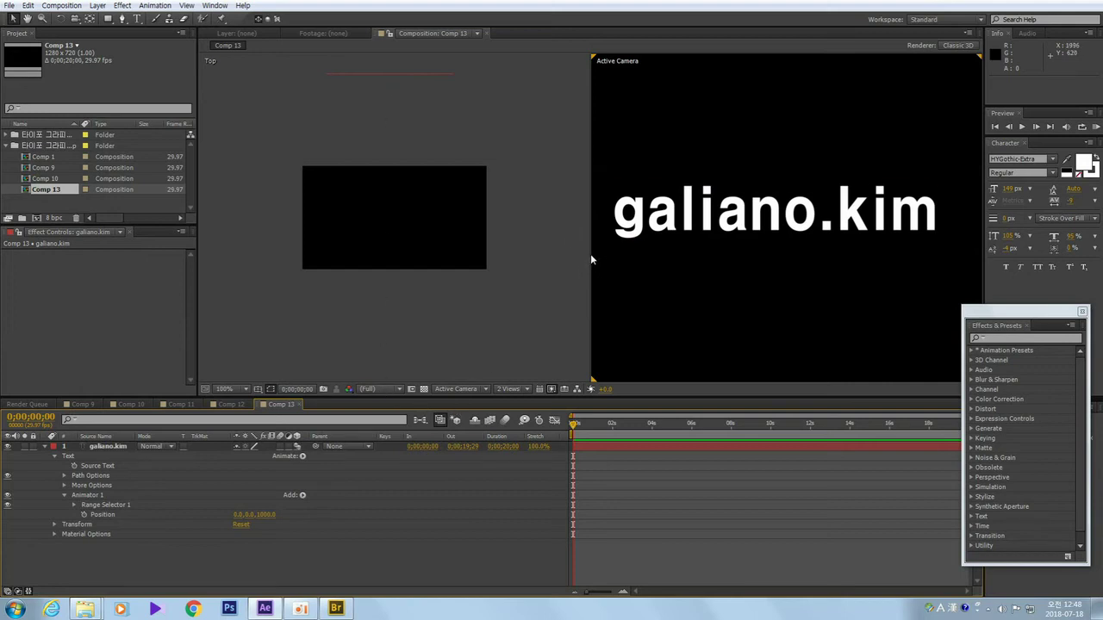
Move the Effects & Presets panel farther from the viewer and expand Animator 1's Range Selector 1 properties.
drag(979, 315, 987, 343)
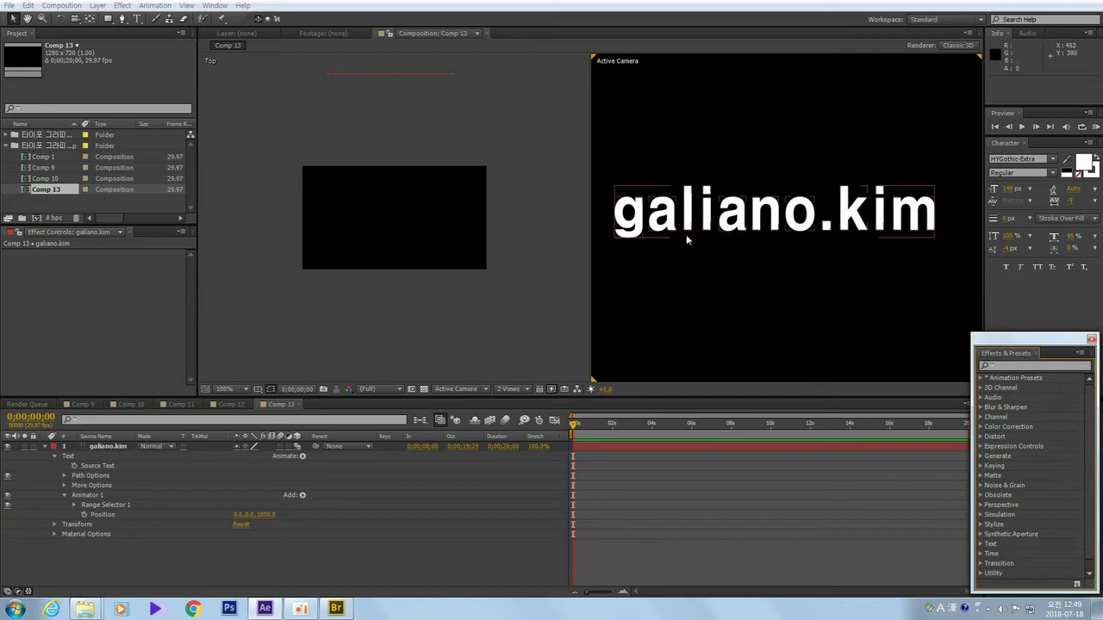
click(74, 505)
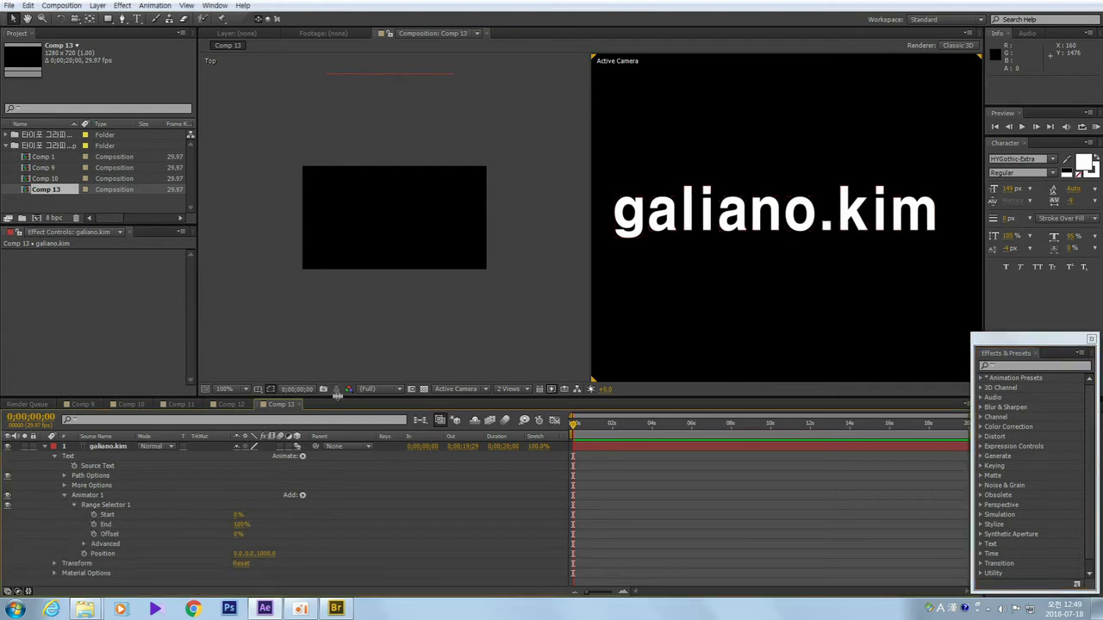
Enlarge the timeline area, expand Range Selector 1's Advanced properties, and try the Ramp Up shape before returning it to Square.
drag(336, 394, 339, 354)
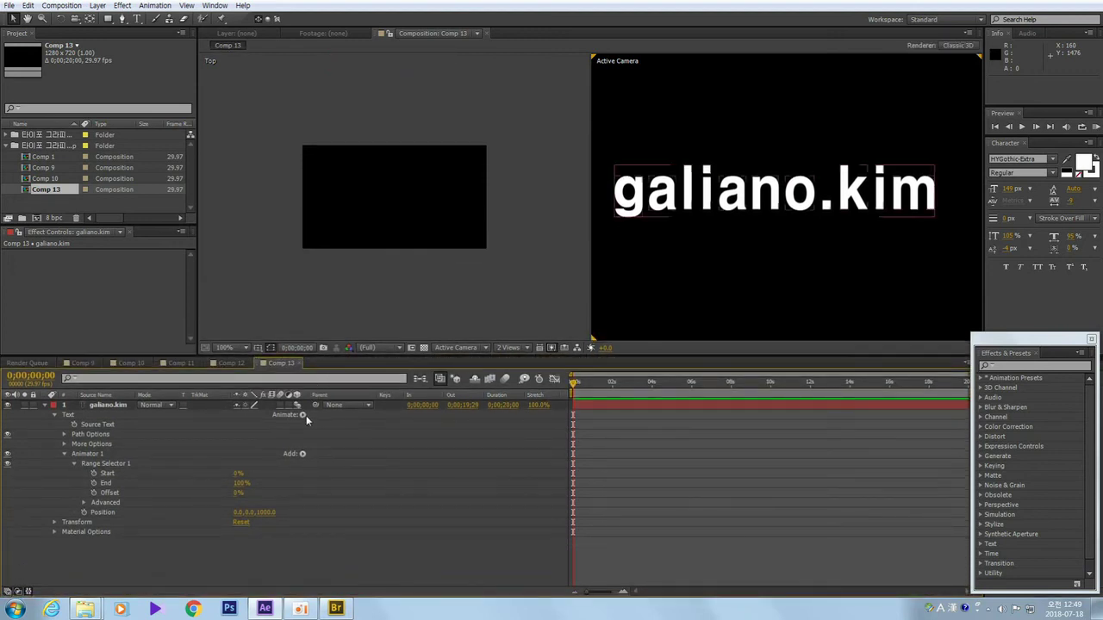
click(84, 502)
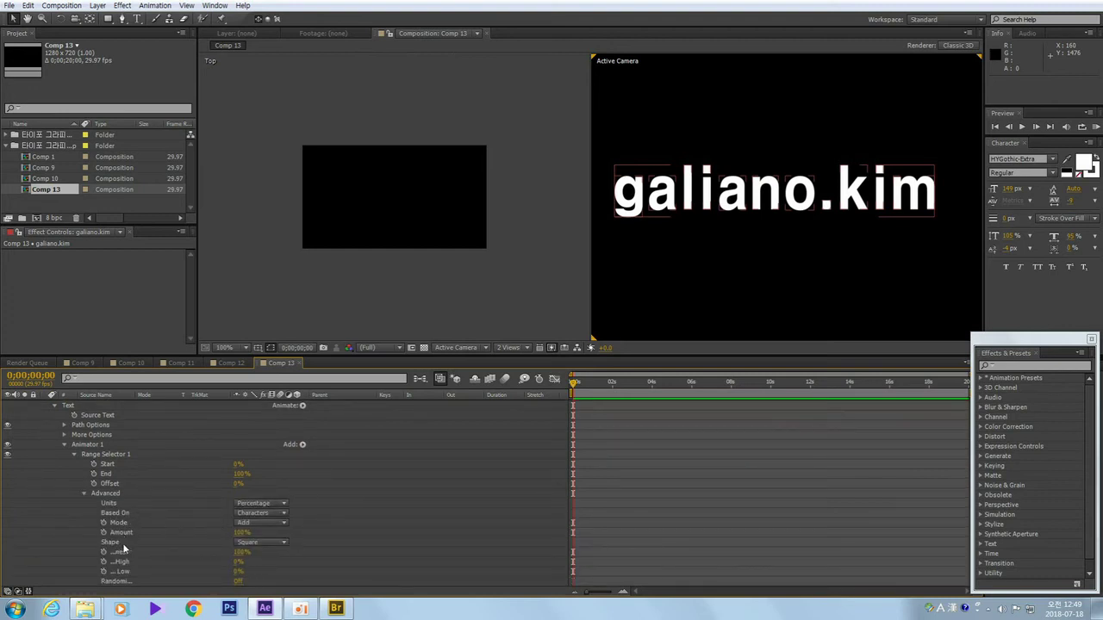
click(262, 542)
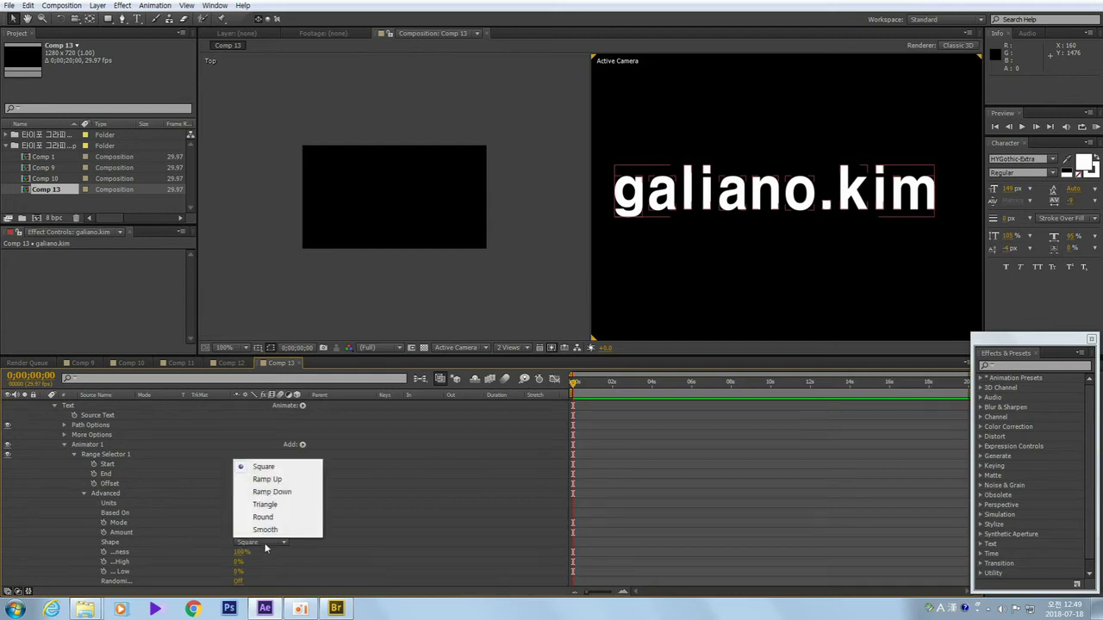
click(283, 481)
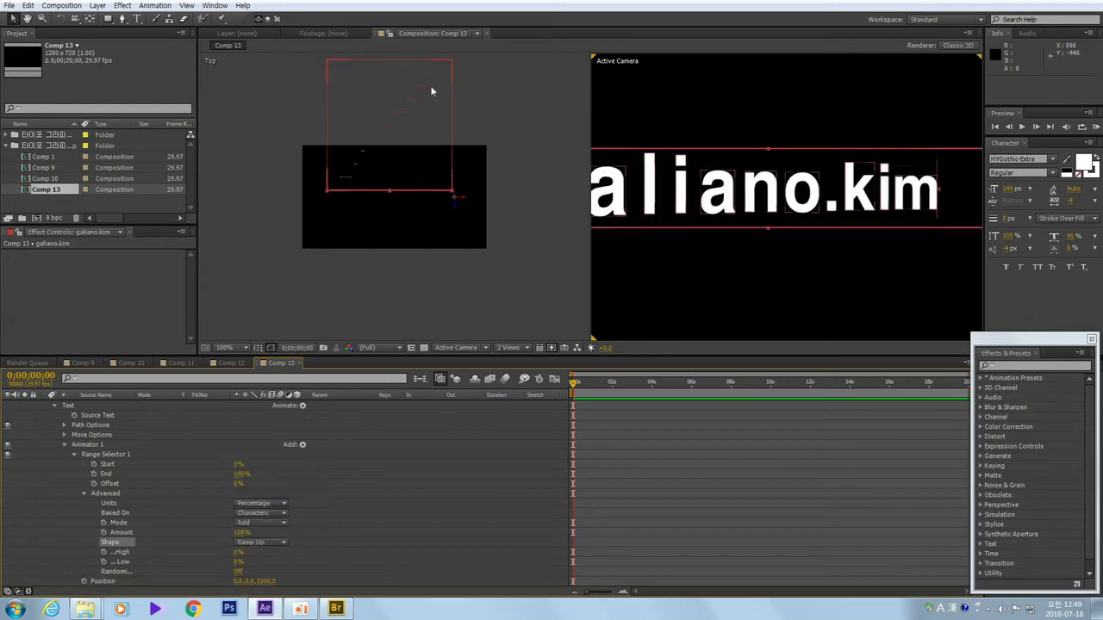
click(254, 543)
click(266, 467)
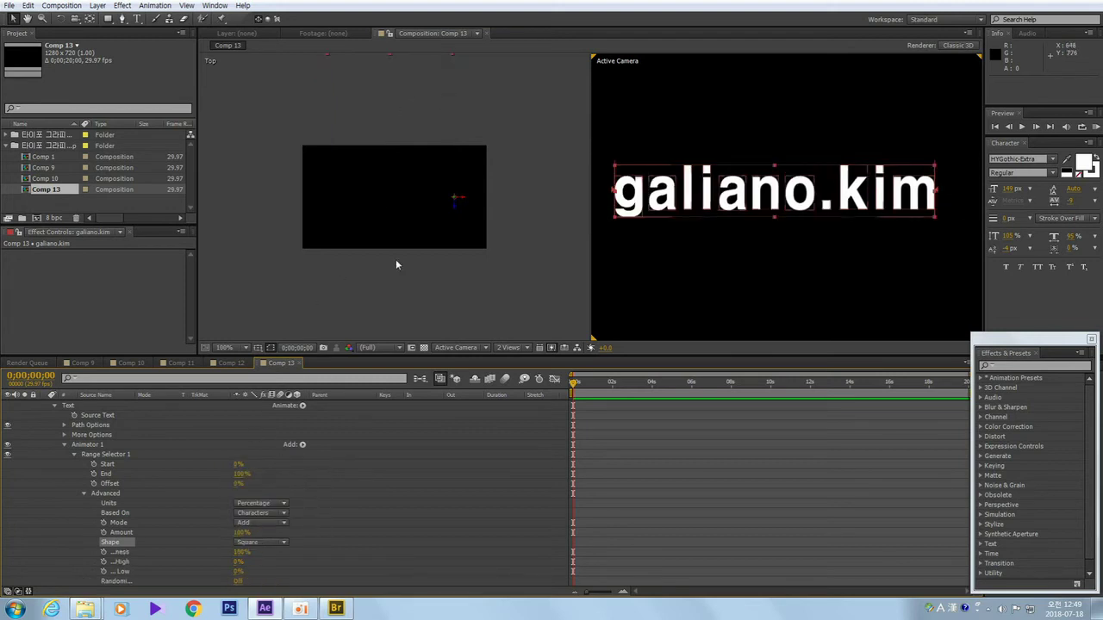
Bring the text's line into sight in the Top view and set Range Selector 1's Shape to Ramp Up.
key(h)
drag(391, 244, 389, 284)
key(v)
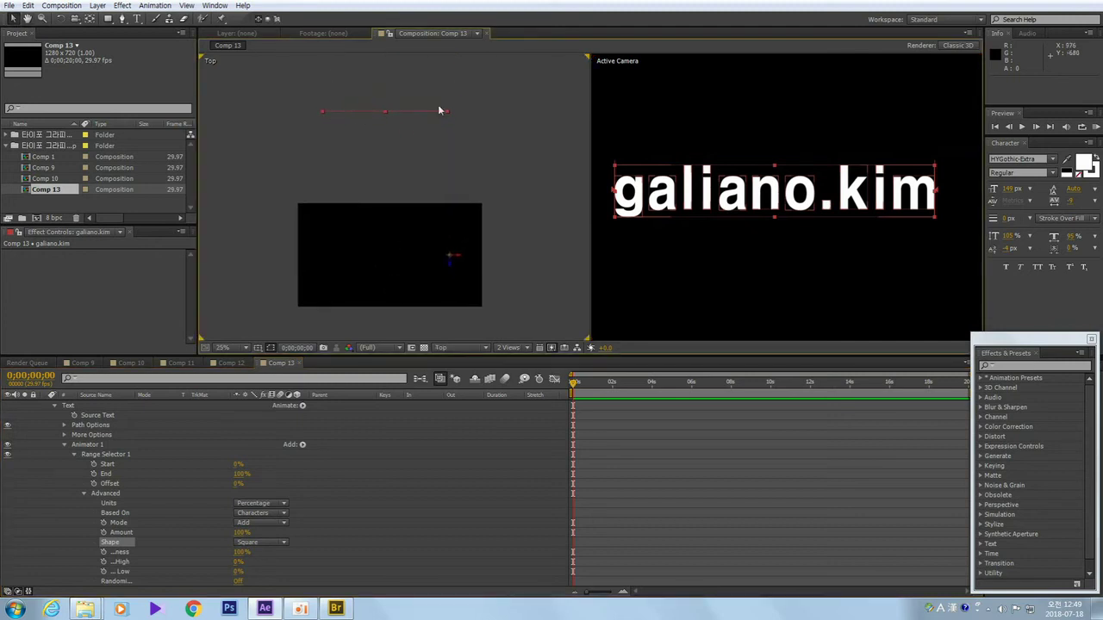
click(273, 541)
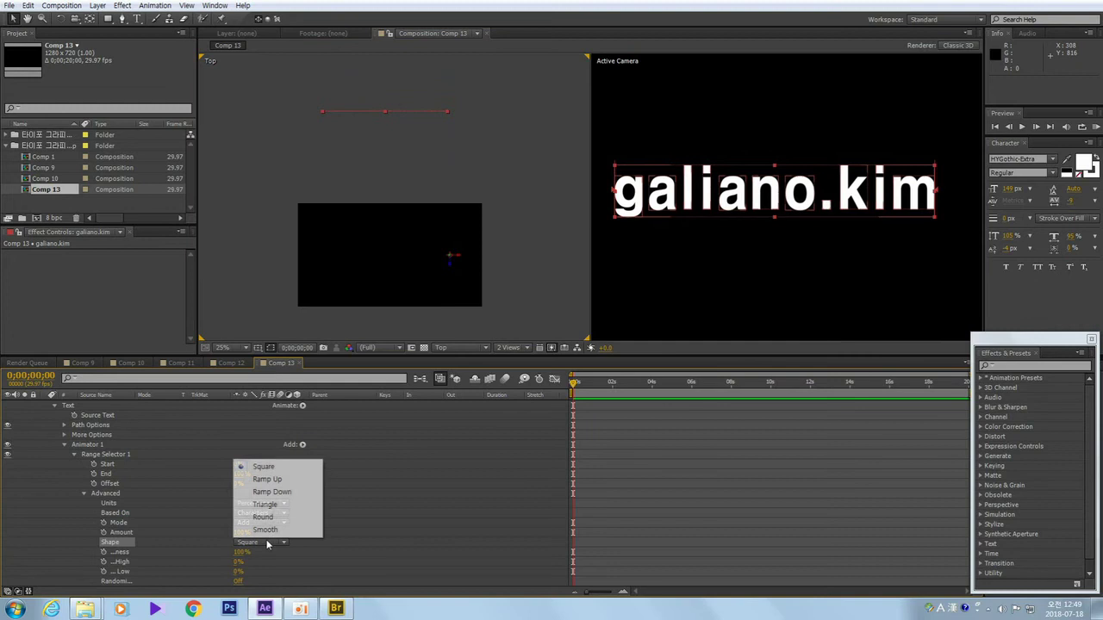
click(274, 480)
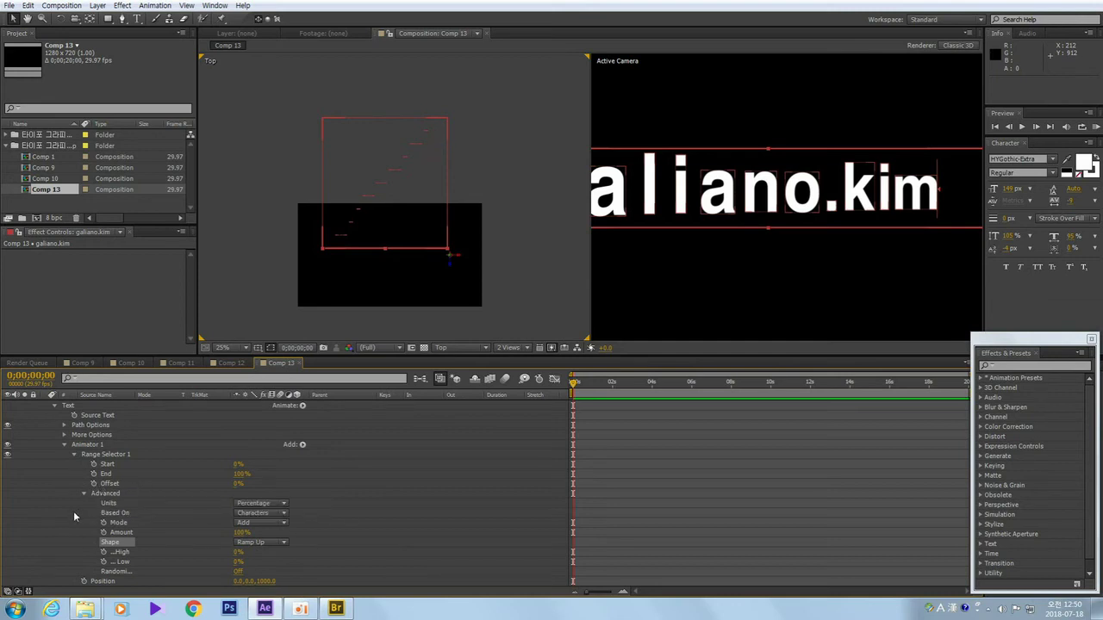
Enable keyframing for Range Selector 1's Offset at 0;00;00;00 with a value of -100%.
click(94, 484)
click(236, 485)
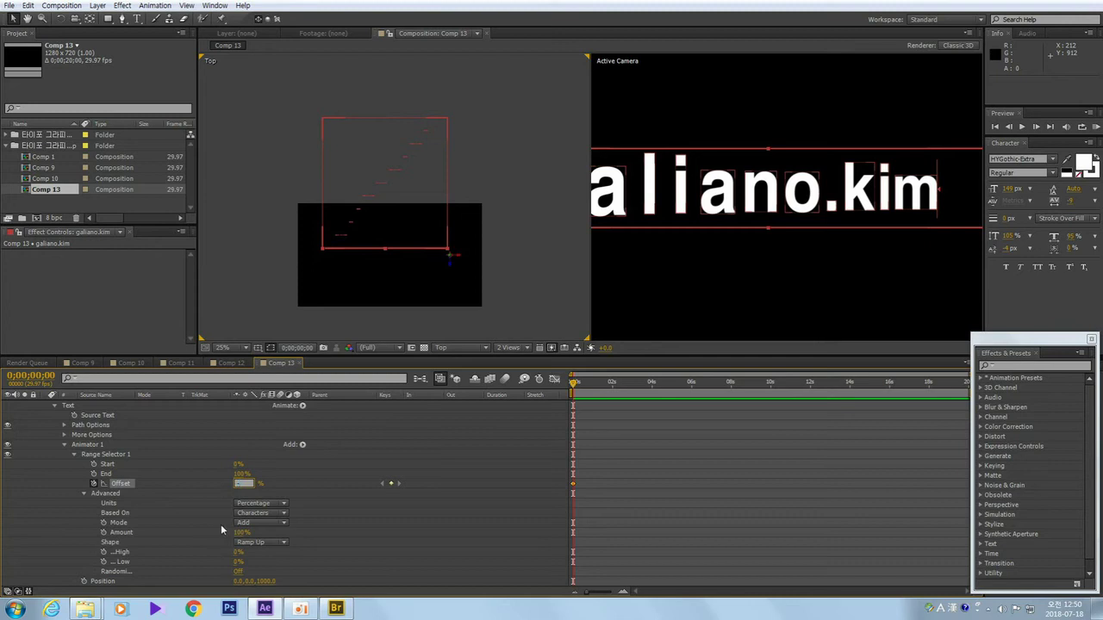
text(-100)
key(Return)
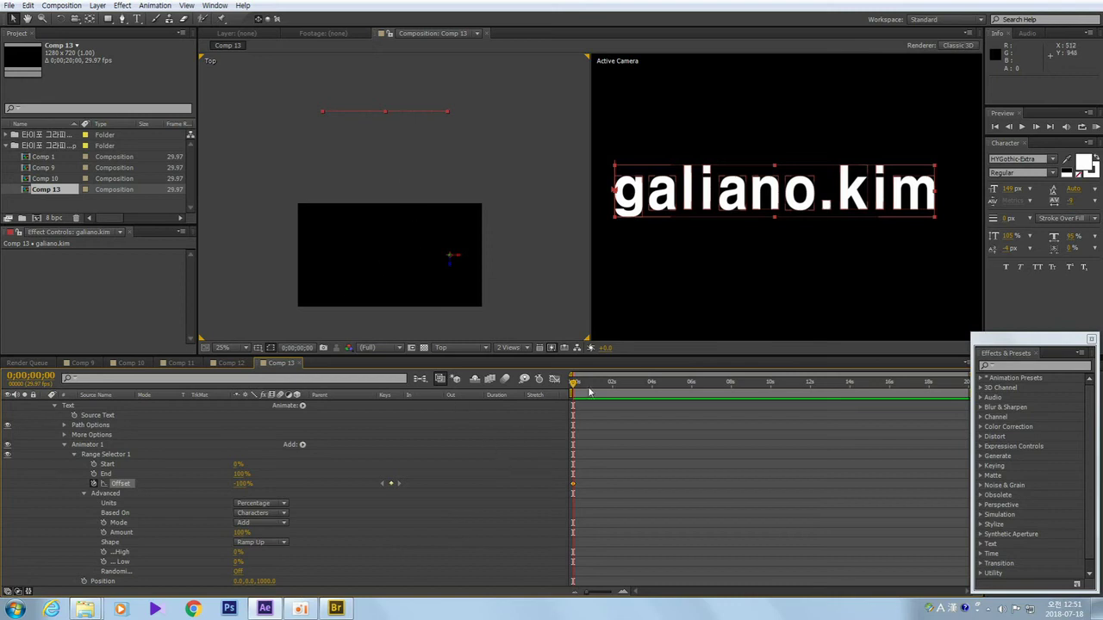
Add a second Offset keyframe of 100% at 0;00;01;28.
drag(575, 389, 611, 393)
click(240, 485)
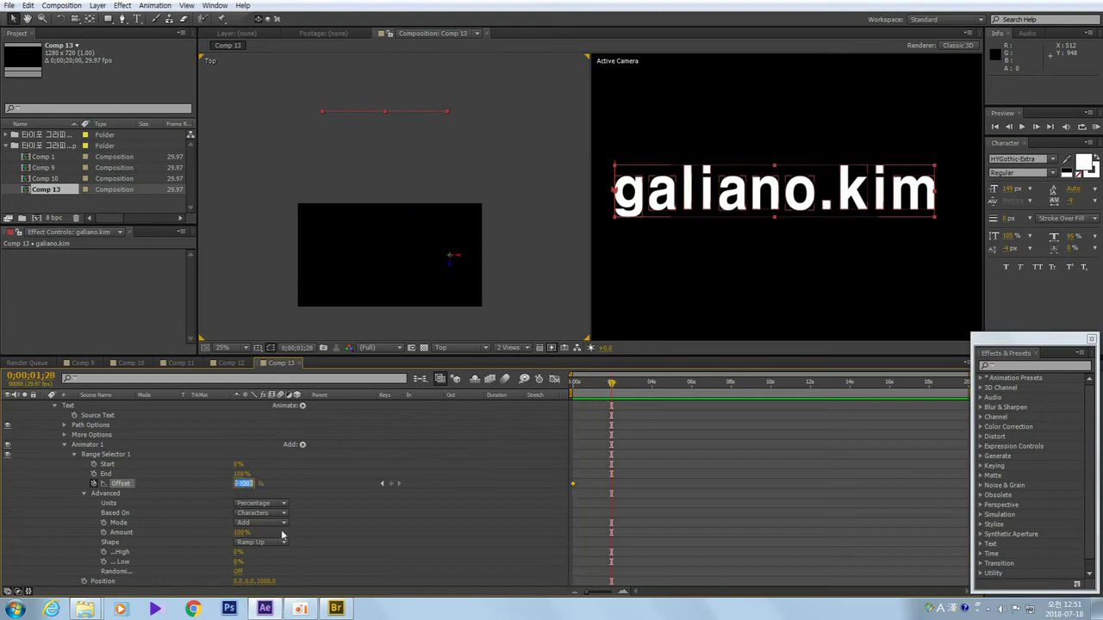
text(0)
key(Return)
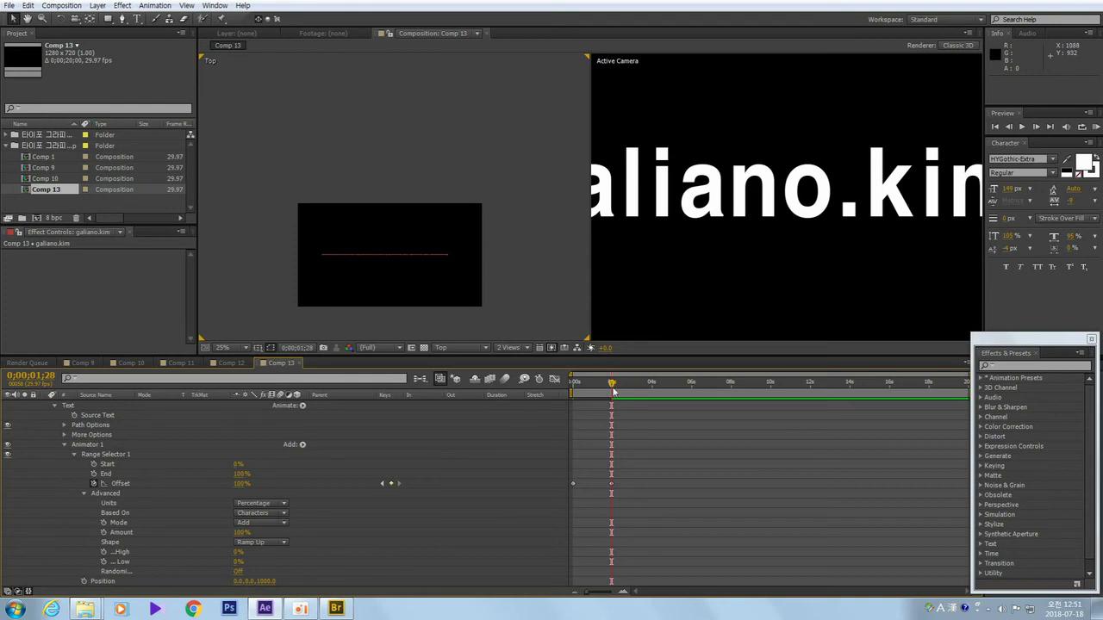
Preview the letter-by-letter depth animation from the start of the composition.
drag(613, 385, 573, 385)
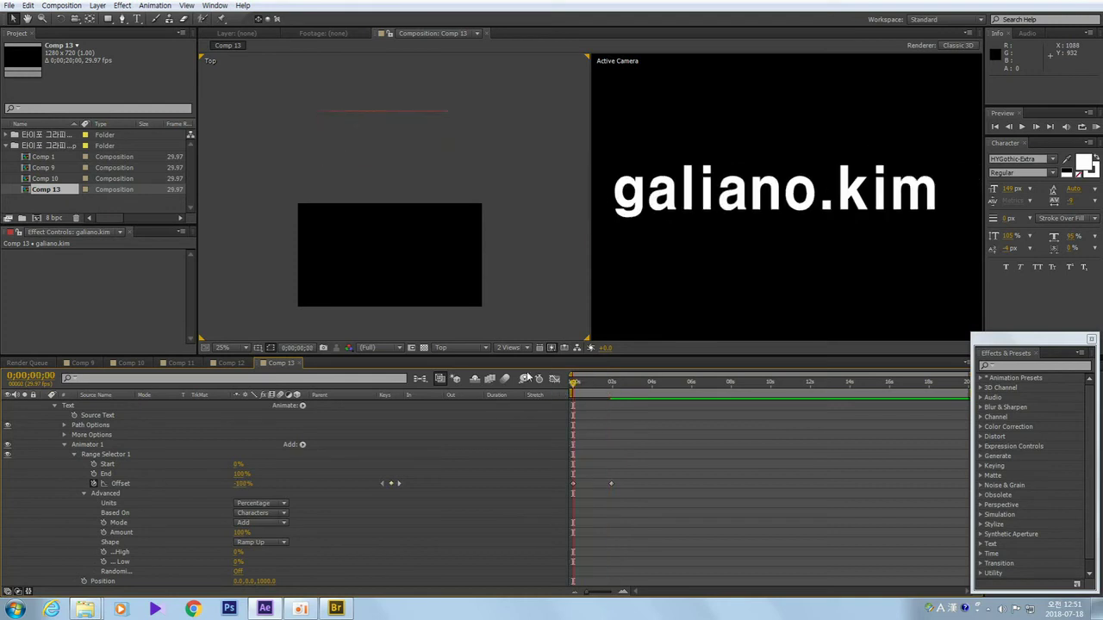
key(space)
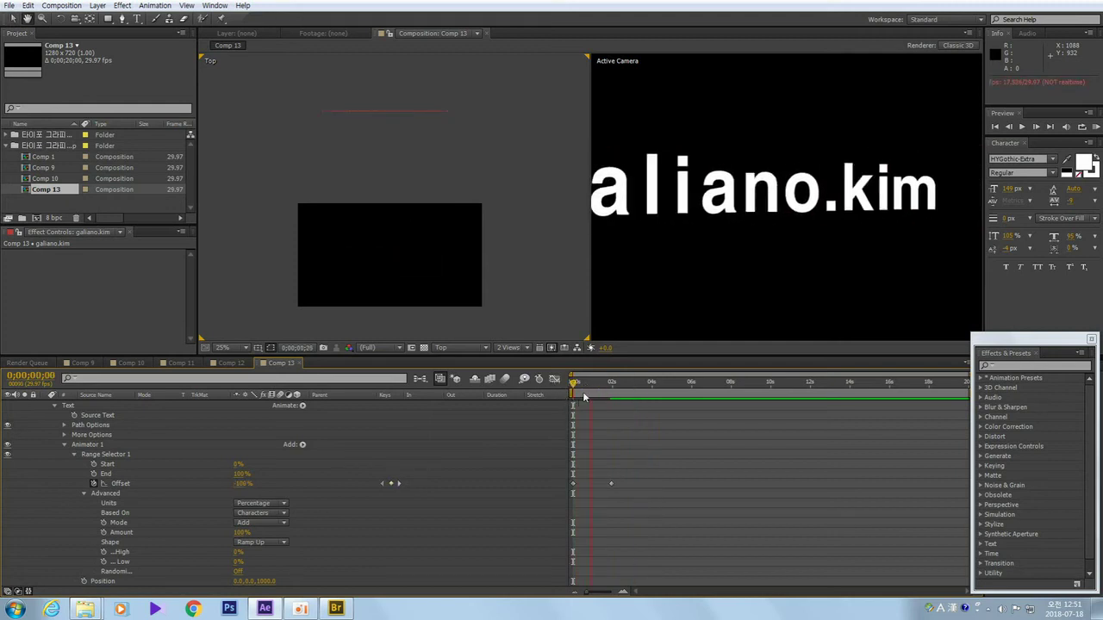
key(space)
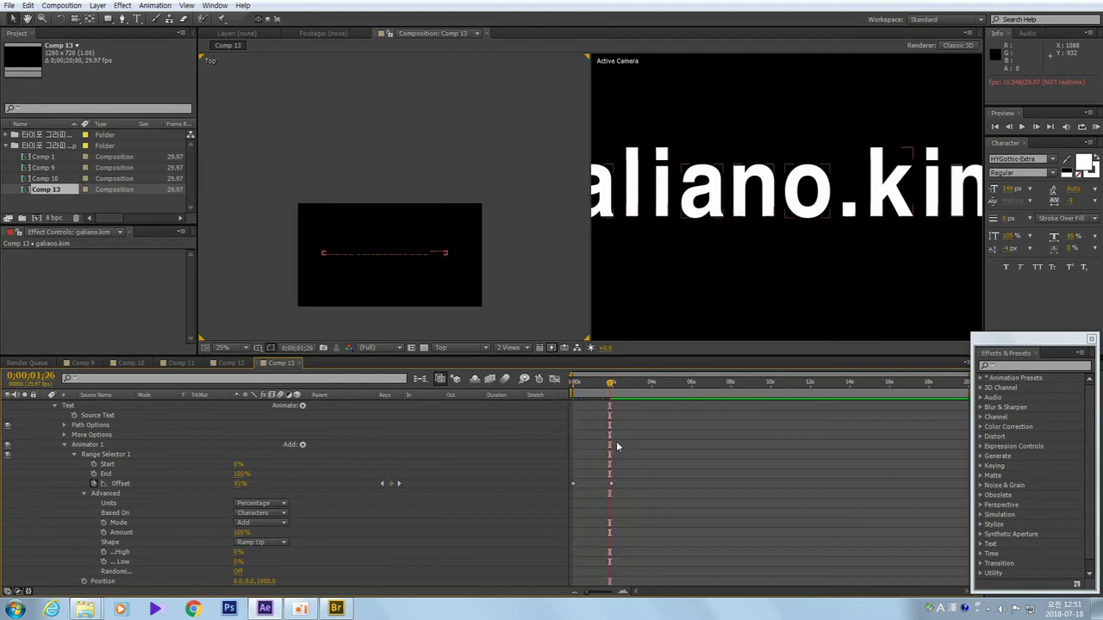
Shorten the animation by moving the second Offset keyframe earlier, to 0;00;01;10.
key(Page_Up)
key(Page_Up)
key(Page_Up)
key(Page_Up)
key(Page_Up)
key(Page_Up)
key(Page_Up)
key(Page_Up)
key(Page_Up)
key(Page_Up)
key(Page_Up)
key(Page_Up)
key(Page_Up)
key(Page_Up)
key(Page_Up)
key(Page_Up)
key(Page_Up)
key(Page_Up)
key(Page_Up)
key(Page_Up)
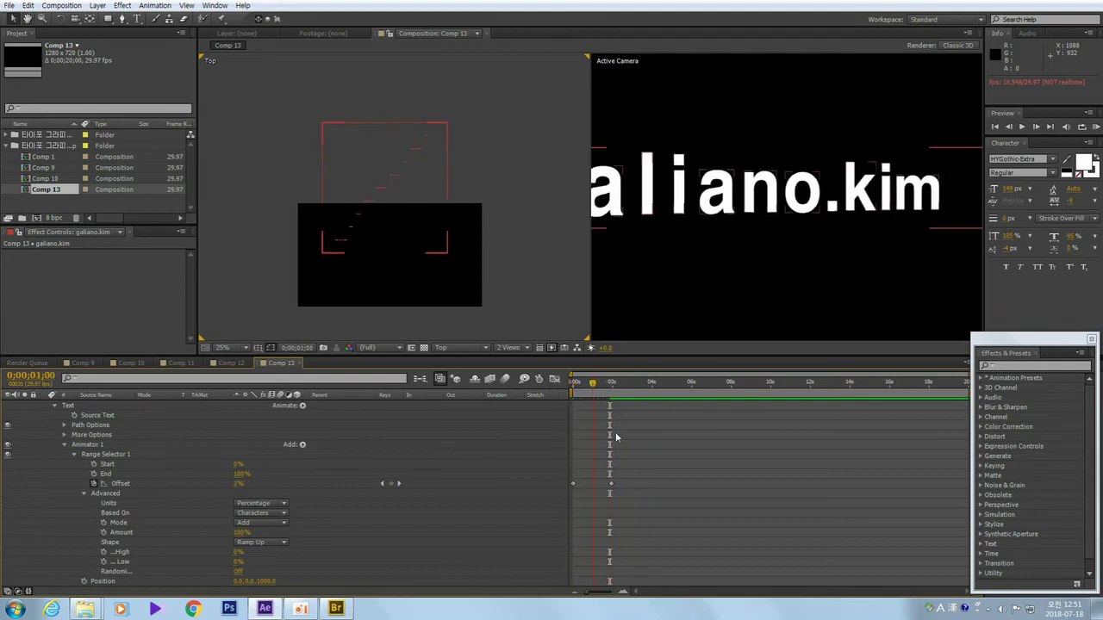
drag(613, 481, 599, 484)
Preview the shortened text animation from the start twice and scrub through it to 0;00;01;11.
key(Home)
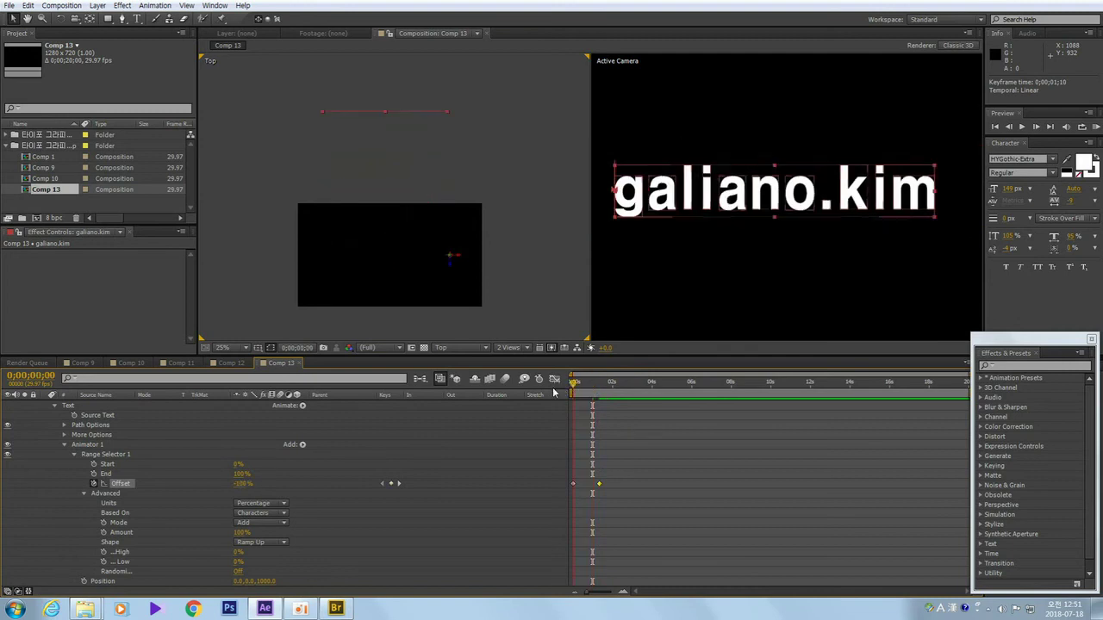
key(space)
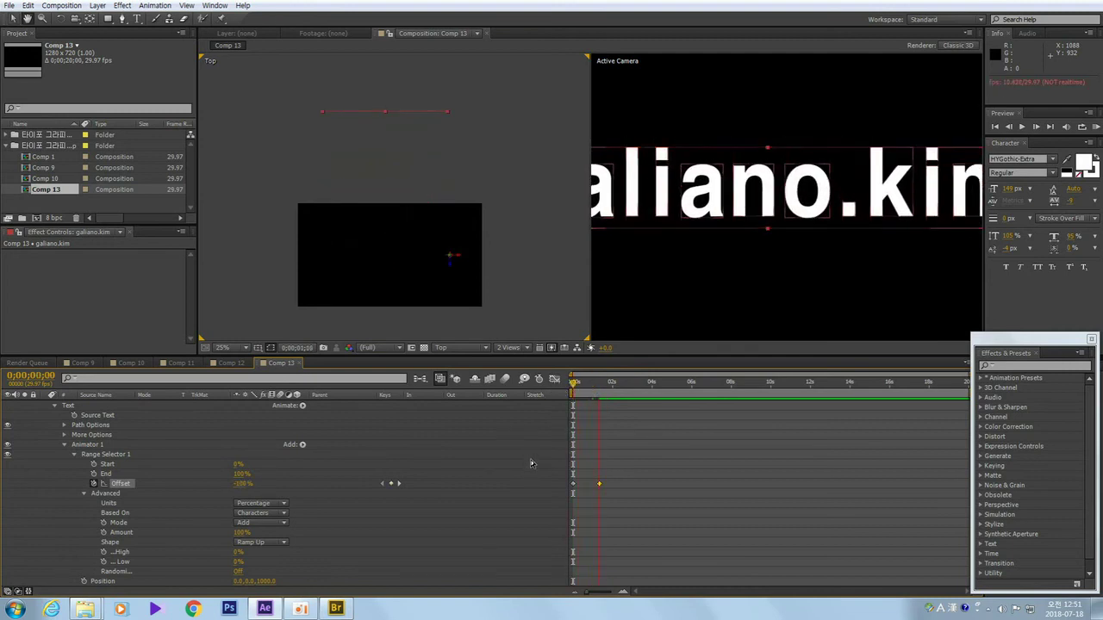
key(space)
drag(603, 390, 542, 393)
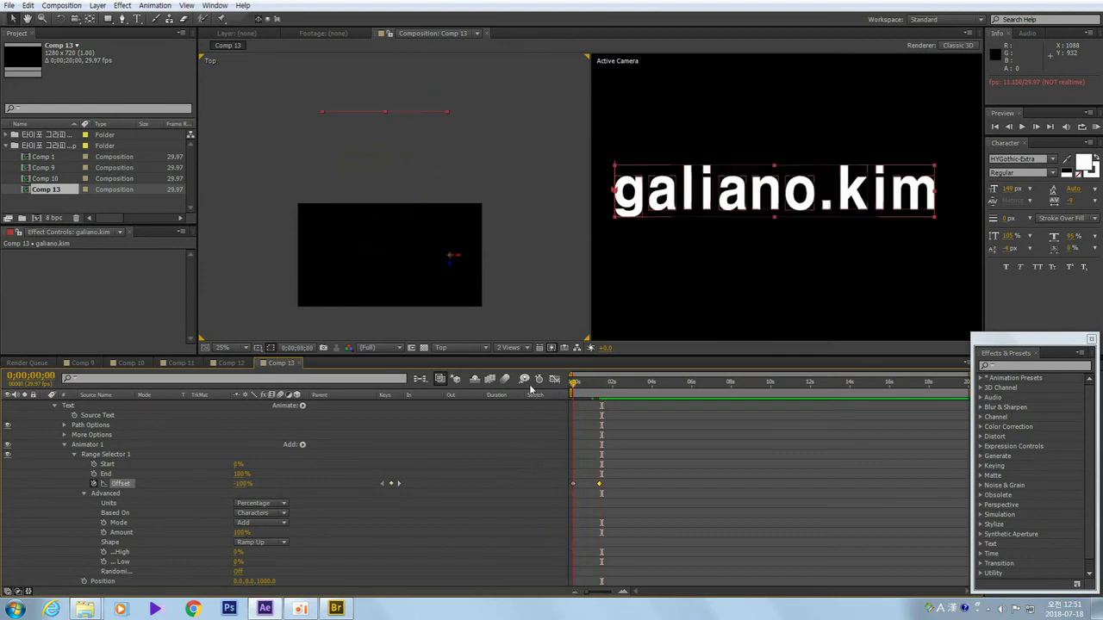
key(space)
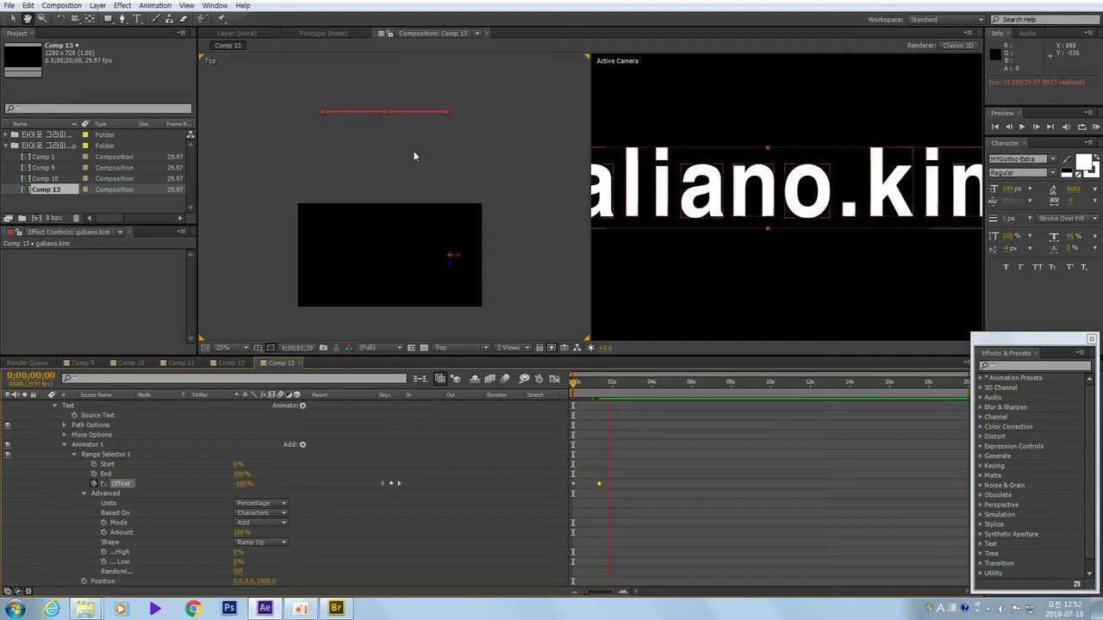
key(space)
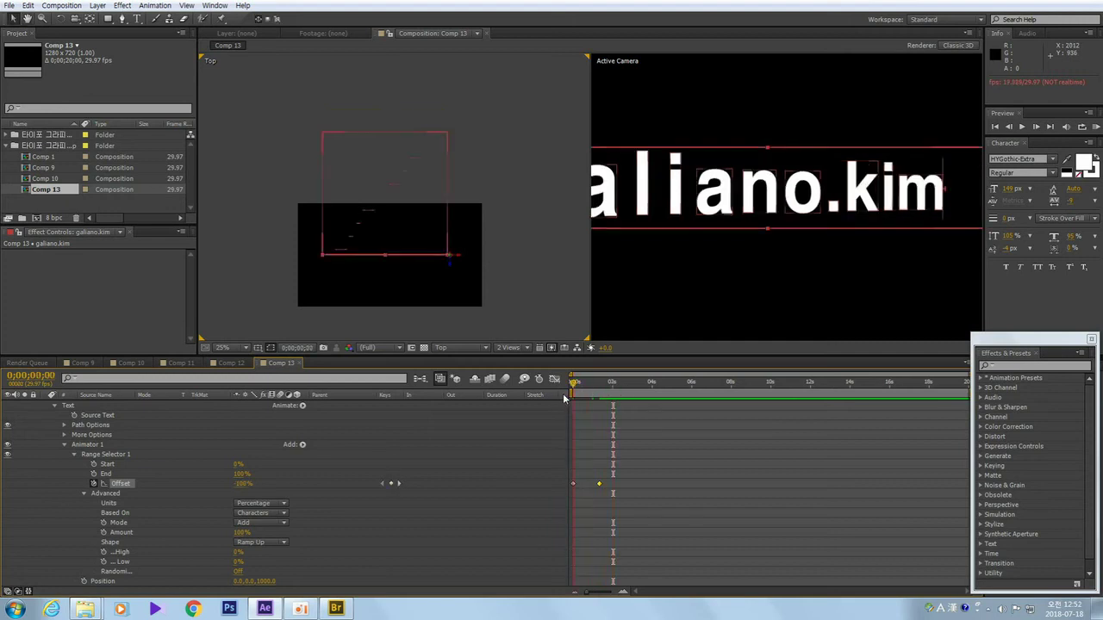
drag(568, 397, 599, 410)
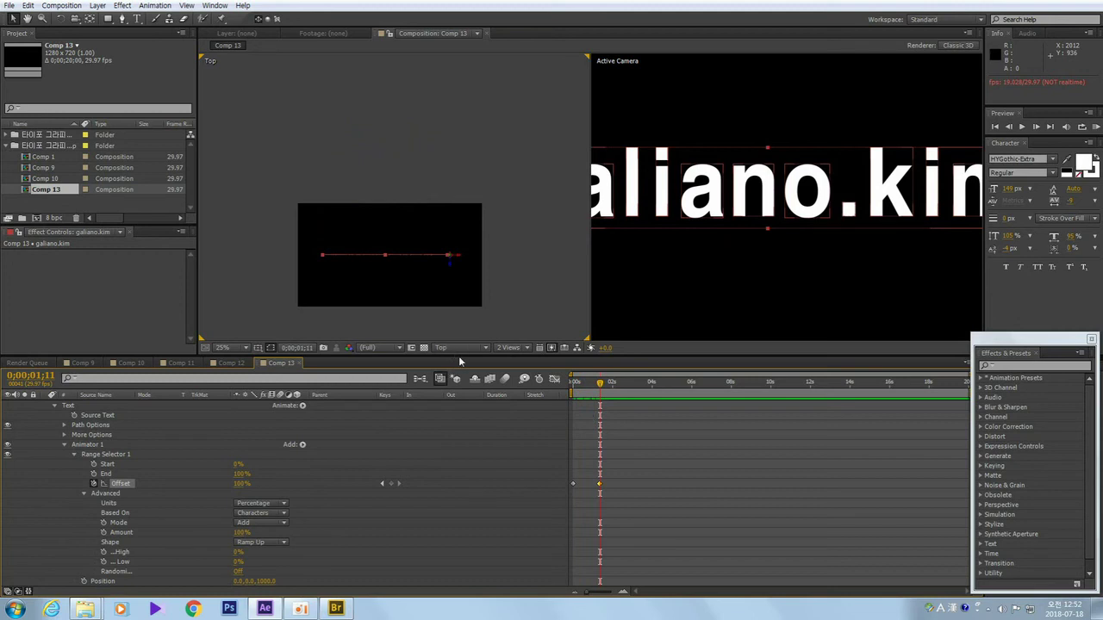
Enlarge the timeline area further and scrub through the animation back to 0;00;00;00.
drag(459, 355, 448, 324)
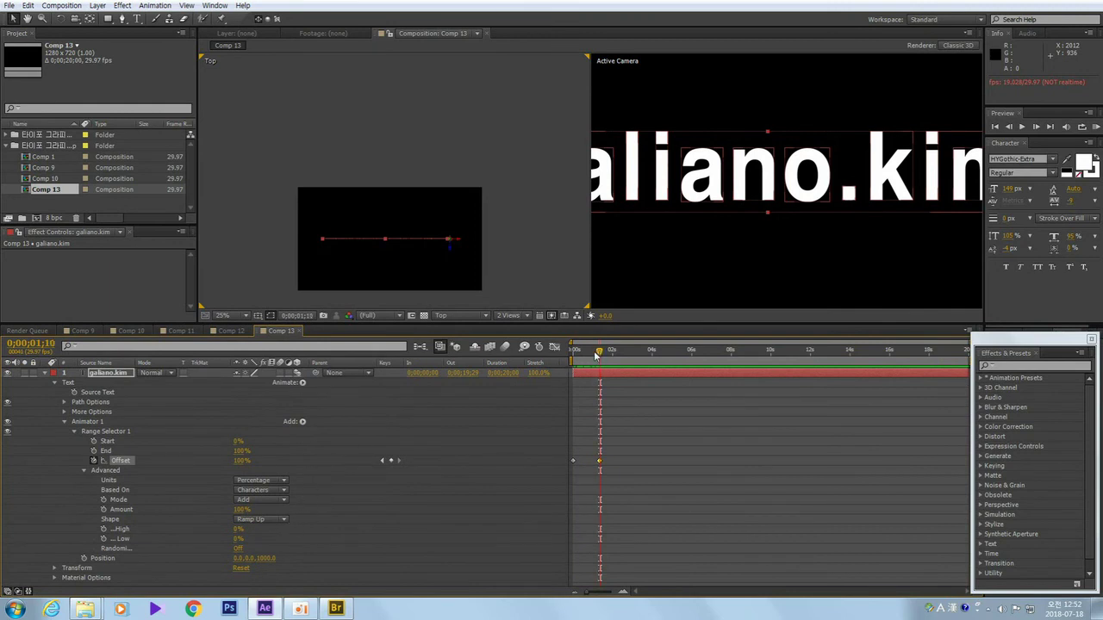
mouse_move(599, 351)
mouse_down()
mouse_move(566, 360)
mouse_move(604, 367)
mouse_move(558, 370)
mouse_move(589, 368)
mouse_move(569, 355)
mouse_move(582, 358)
mouse_up()
key(space)
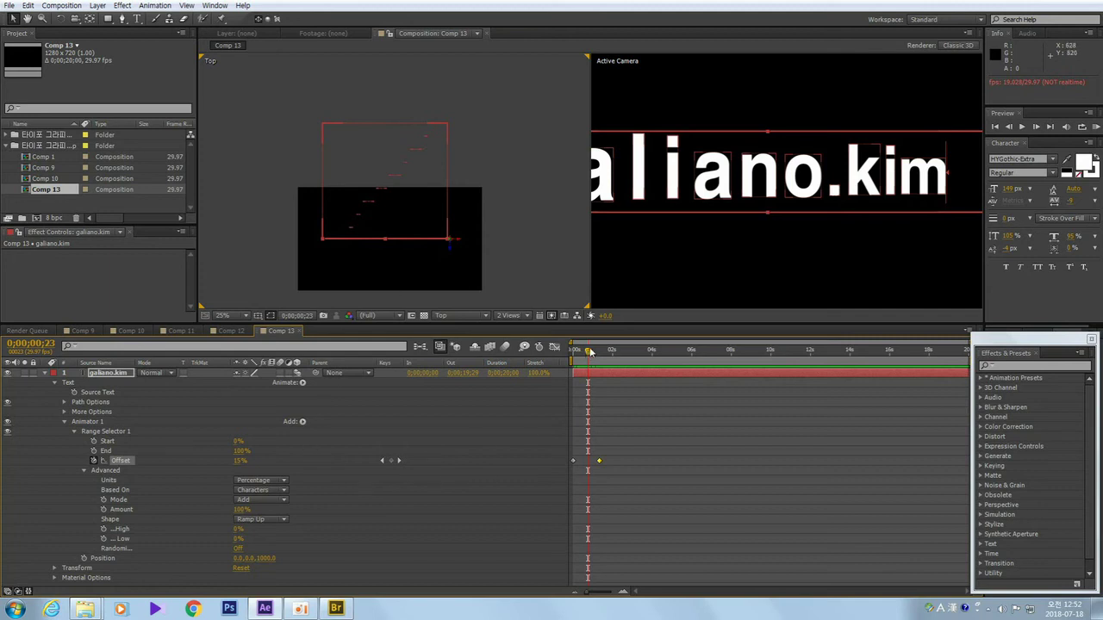
drag(590, 351, 550, 360)
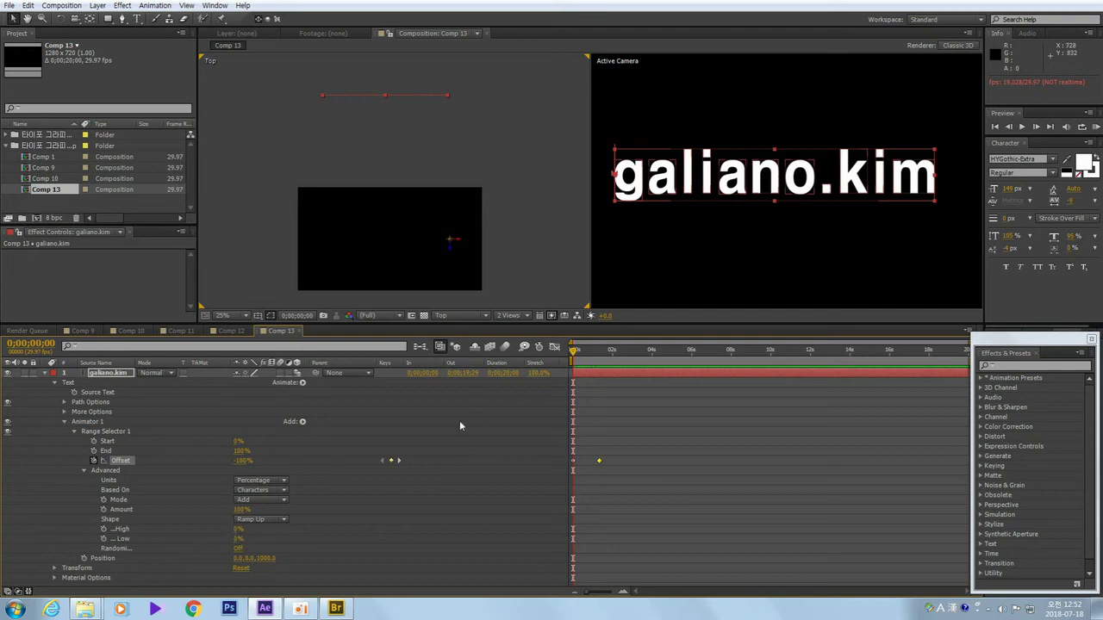
Set the Range Selector's Ease High to 20% and Ease Low to 90%.
click(239, 529)
text(20)
key(Tab)
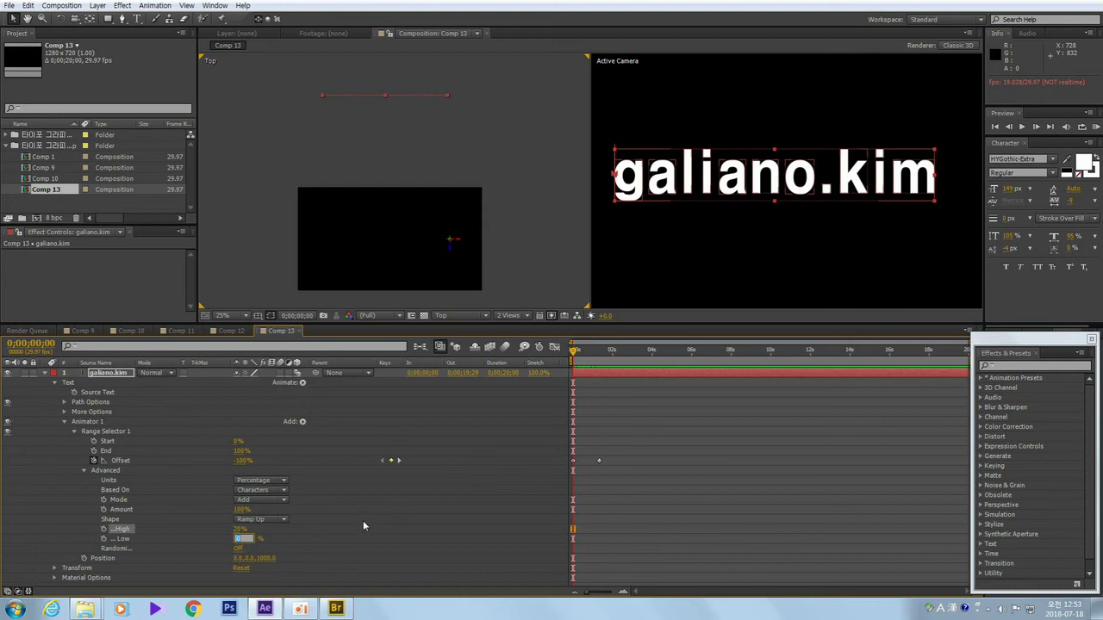
text(90)
key(Return)
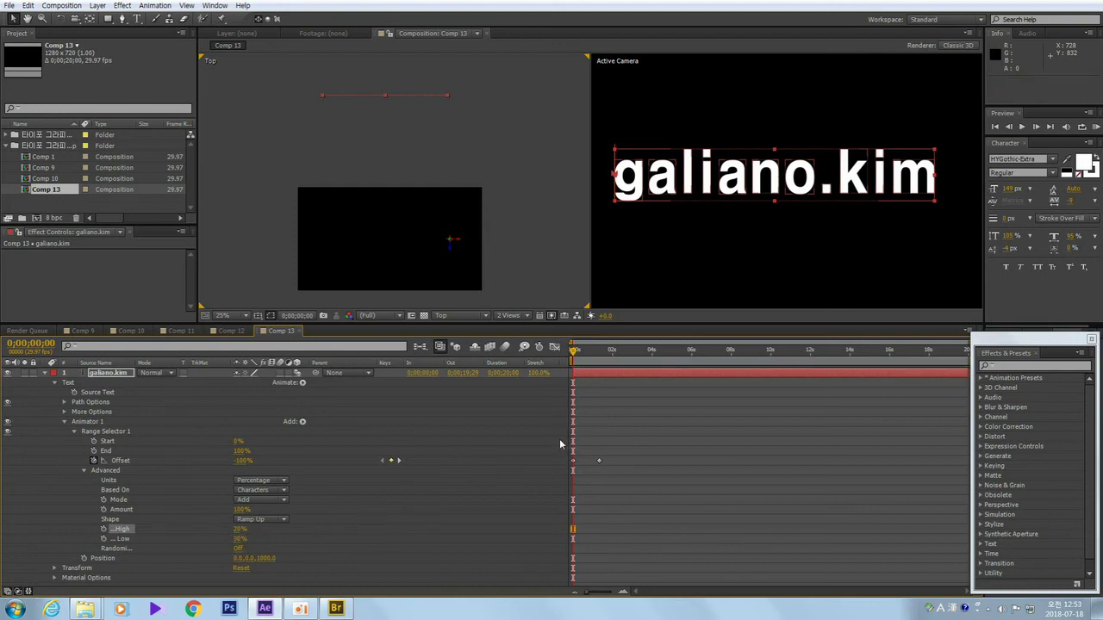
Preview the text animation repeatedly from the start to check the effect of the easing values.
key(space)
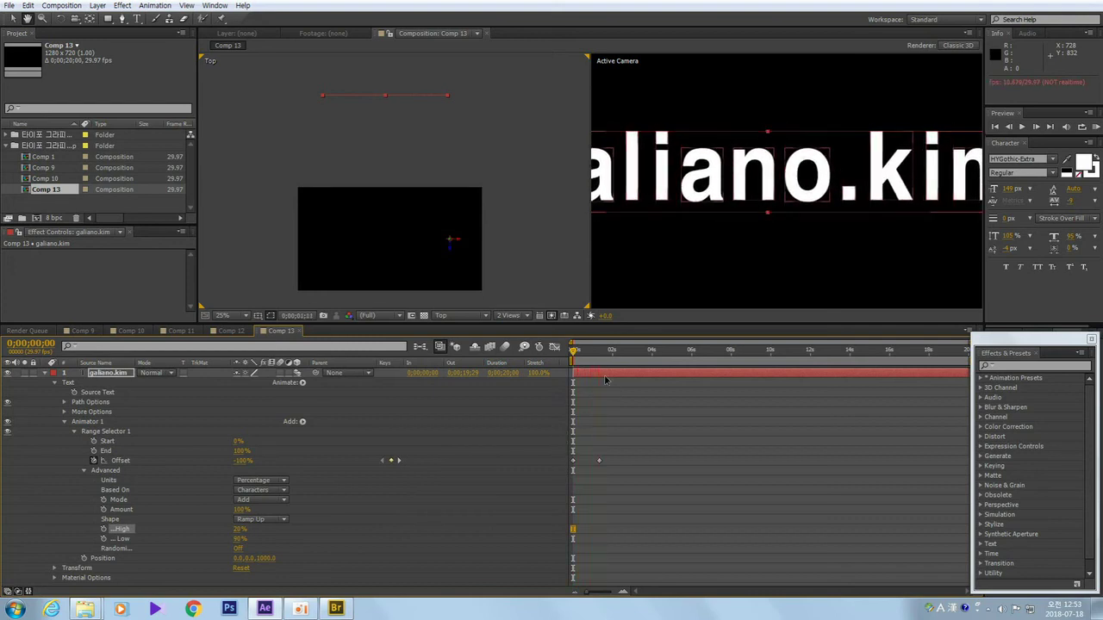
key(space)
key(space)
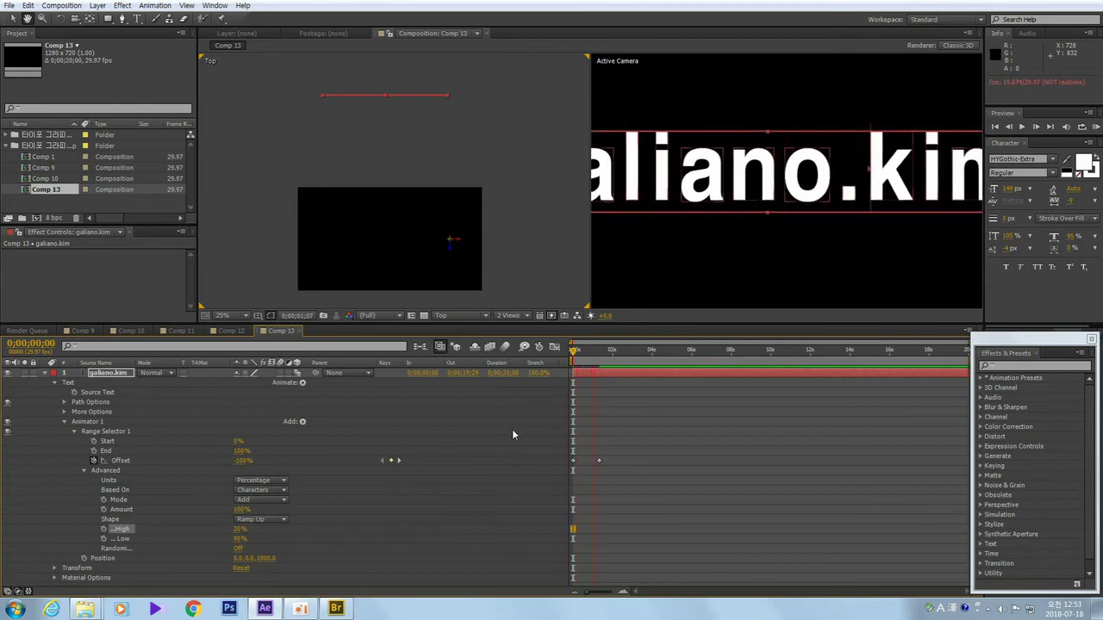
drag(595, 351, 562, 354)
key(space)
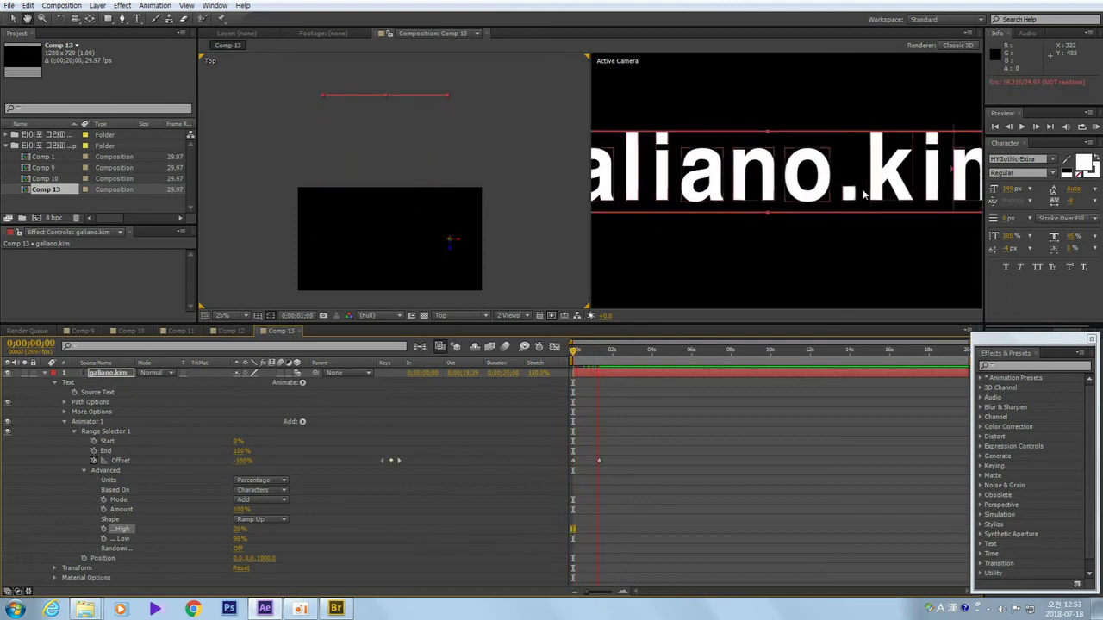
click(609, 354)
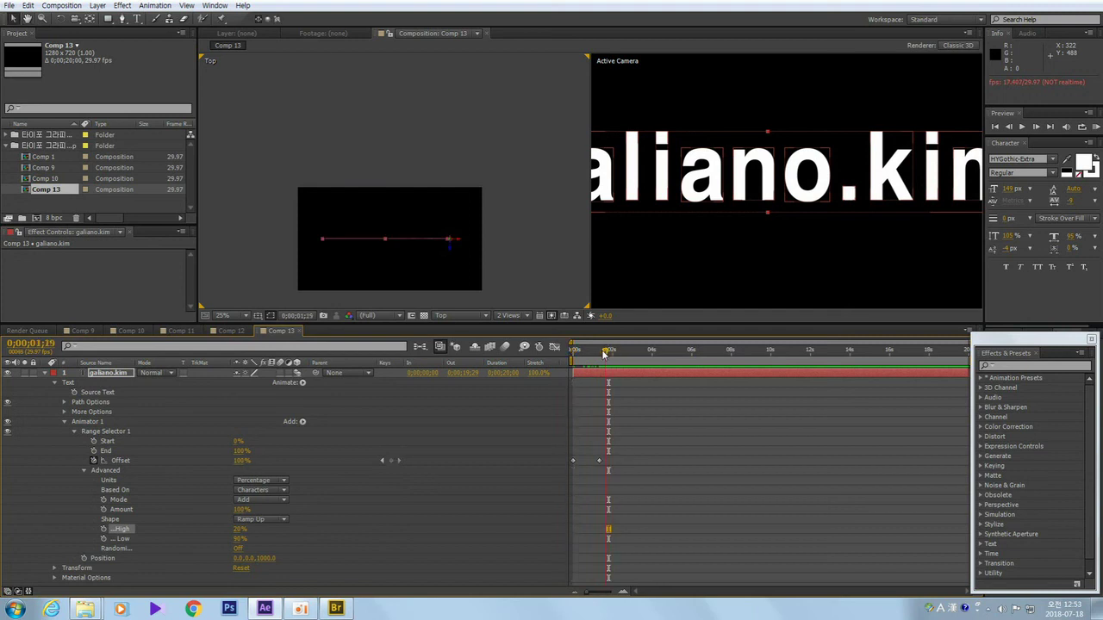
drag(610, 353, 558, 355)
key(space)
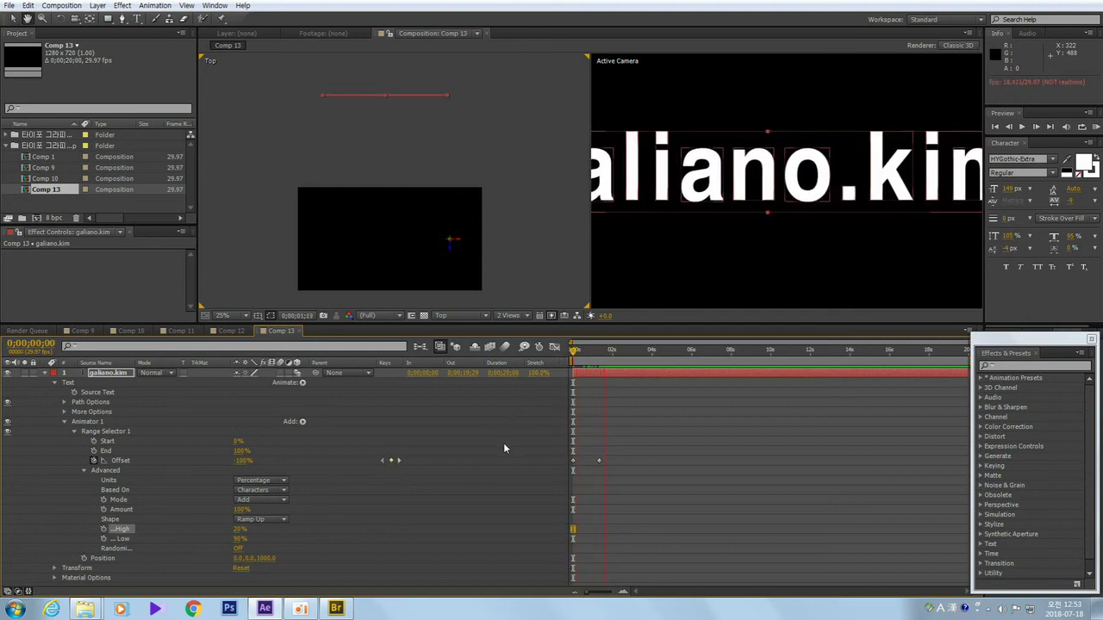
drag(617, 353, 536, 357)
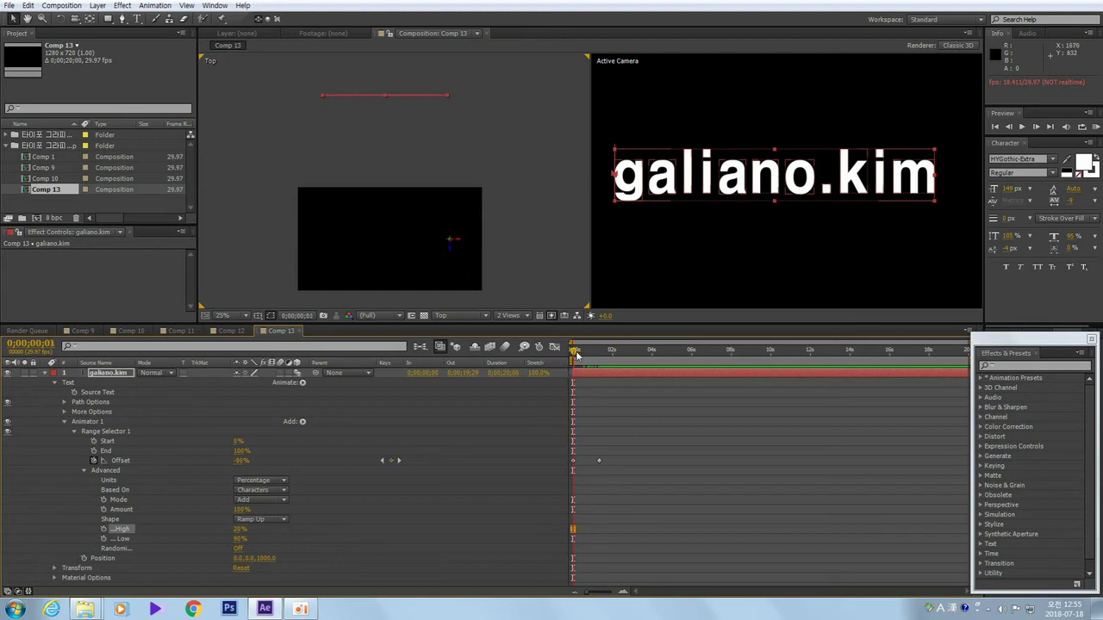
Move the playhead to 0;00;01;09 and zoom the Active Camera view out to show the whole frame.
drag(576, 360, 598, 362)
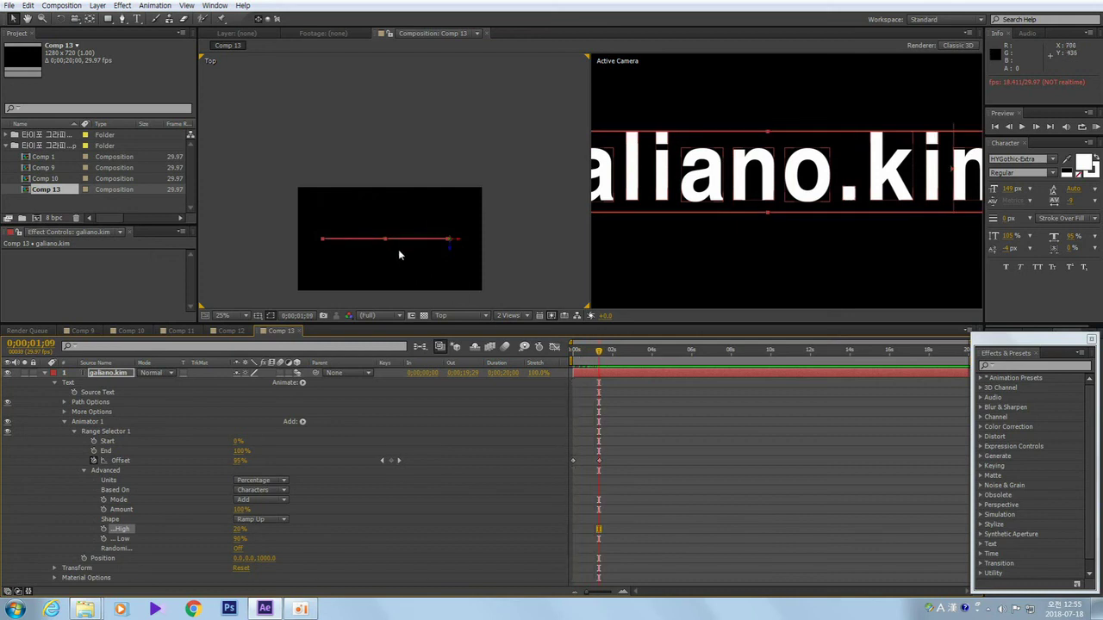
click(621, 301)
key(comma)
key(comma)
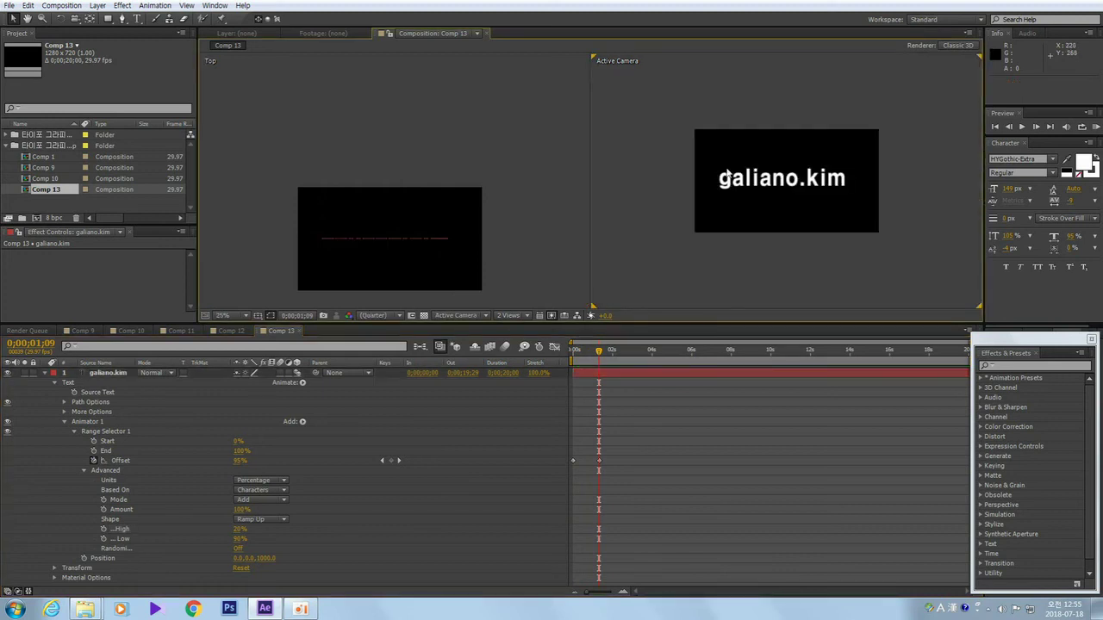
Add a second Position animator to the galiano.kim text layer and set its Z position to -1000.
click(323, 238)
click(302, 383)
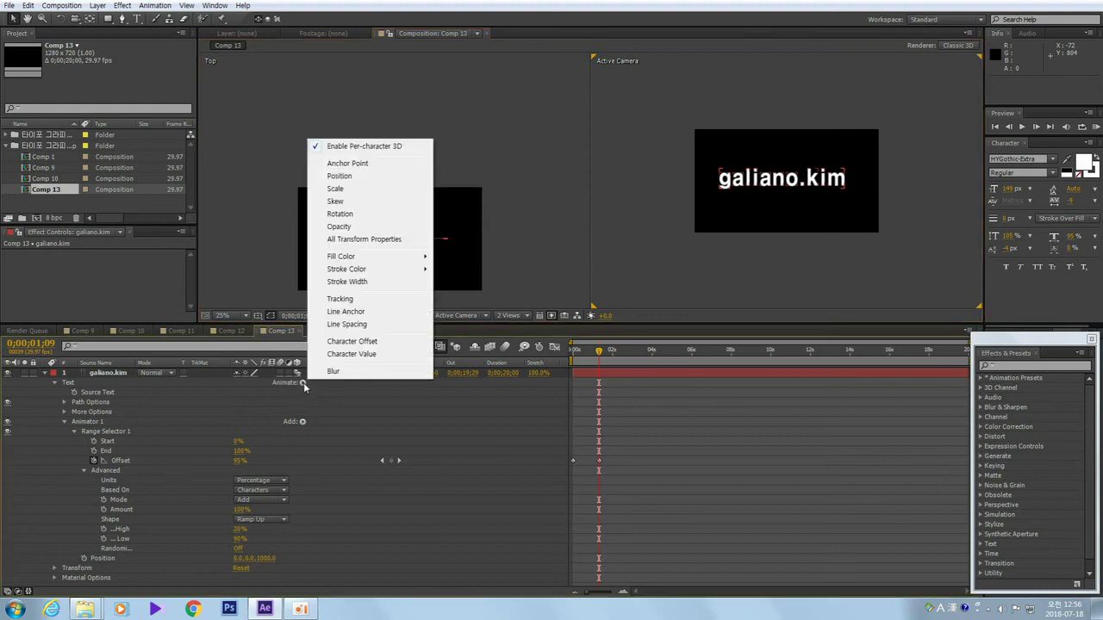
click(339, 176)
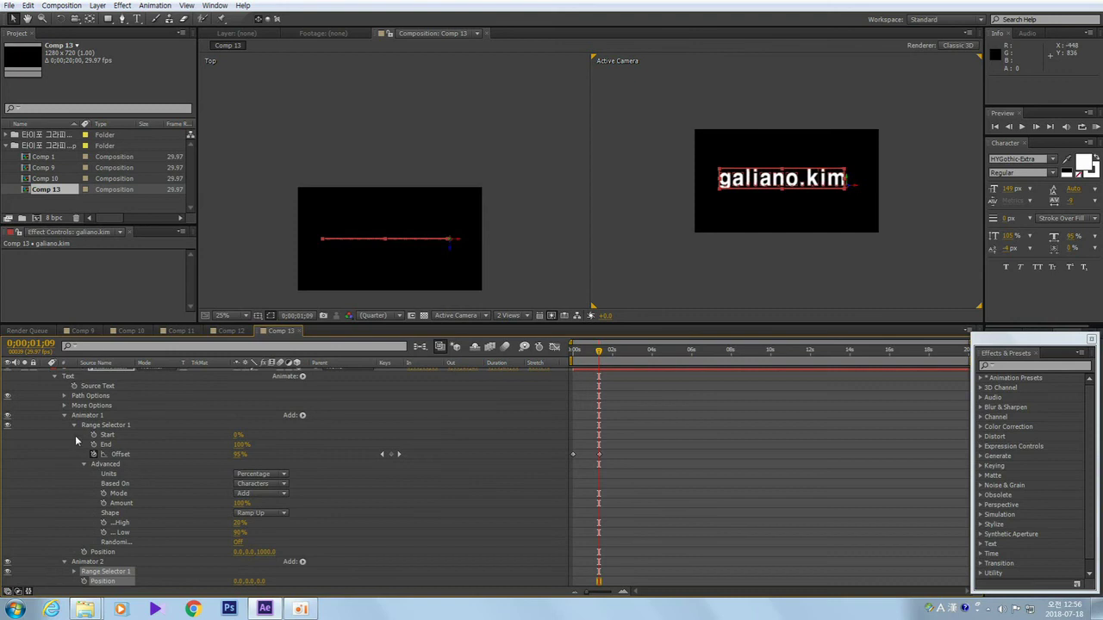
click(63, 416)
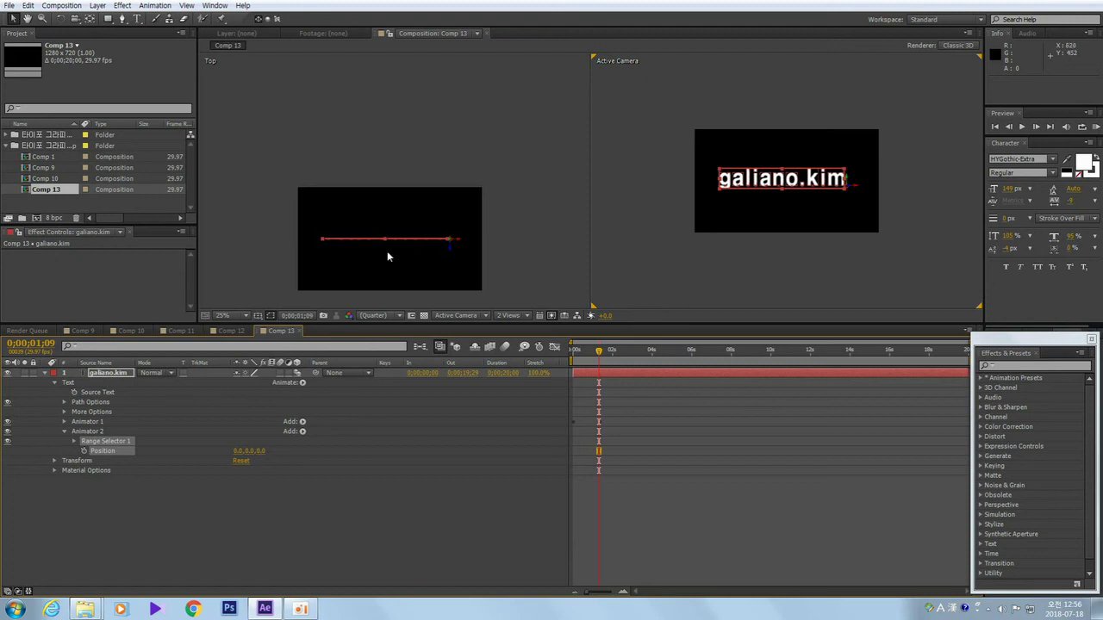
click(260, 451)
text(-1000)
click(390, 515)
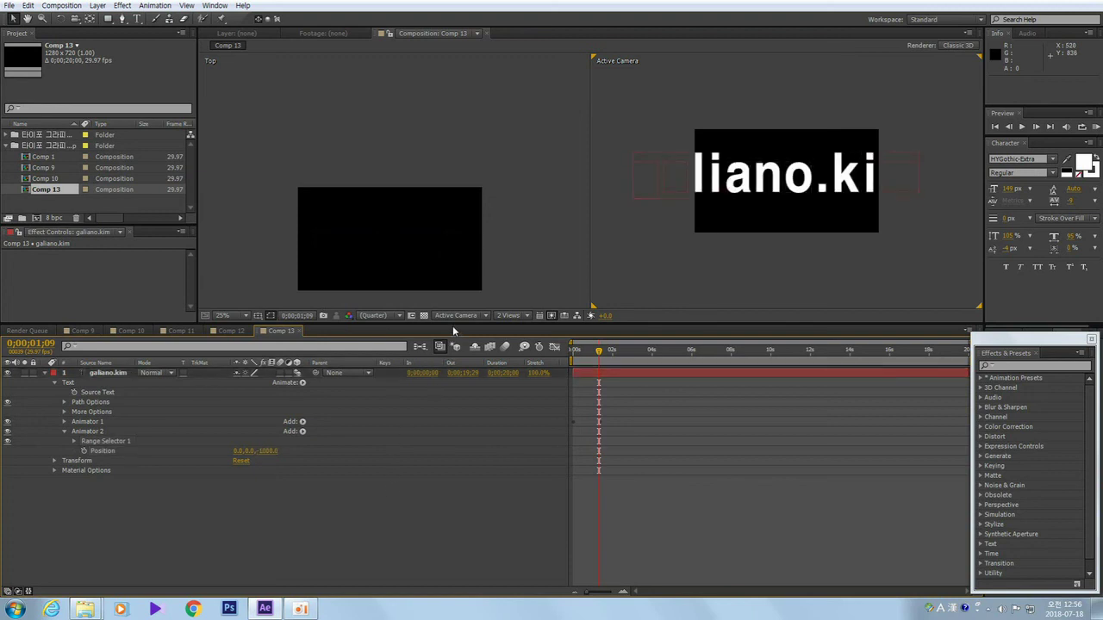
Set the Shape of Animator 2's Range Selector to Ramp Down.
drag(452, 326, 455, 420)
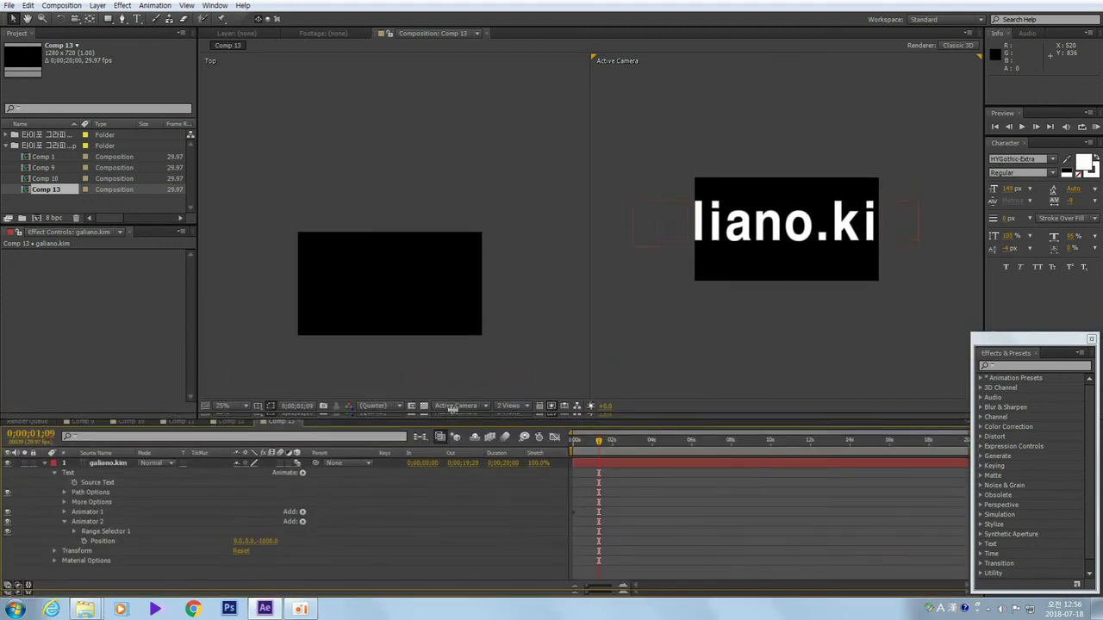
key(h)
drag(419, 317, 411, 135)
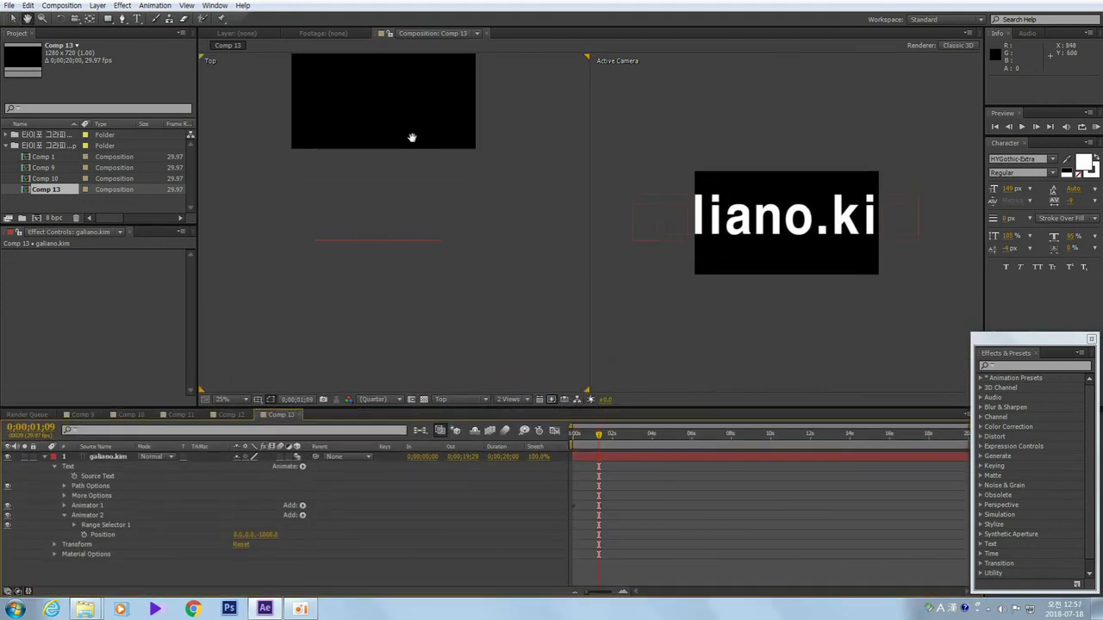
drag(407, 258, 408, 288)
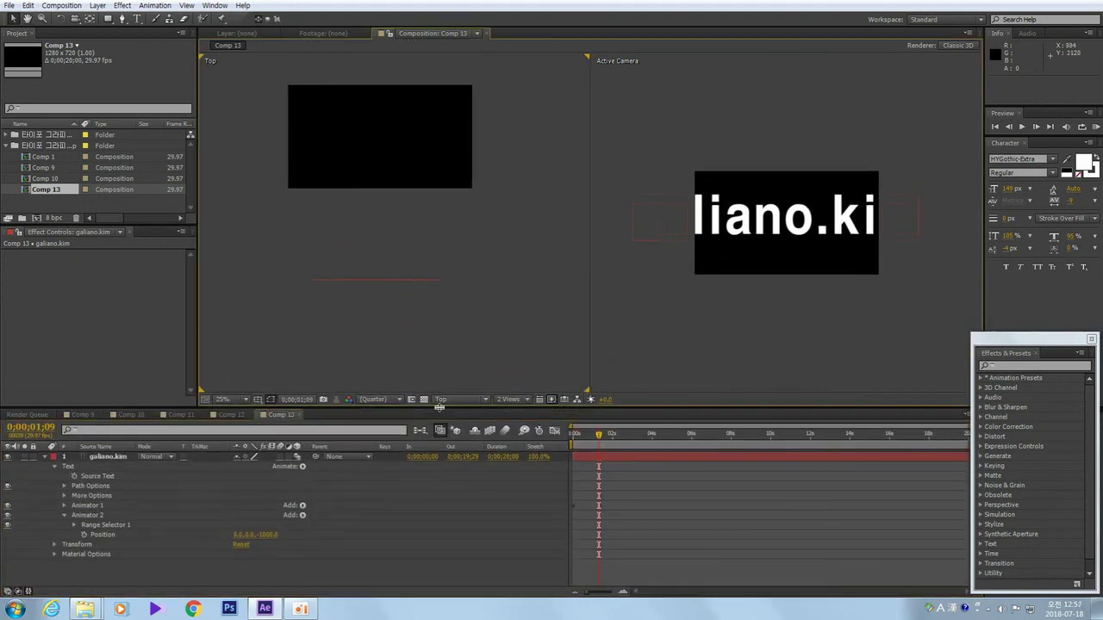
drag(439, 408, 445, 334)
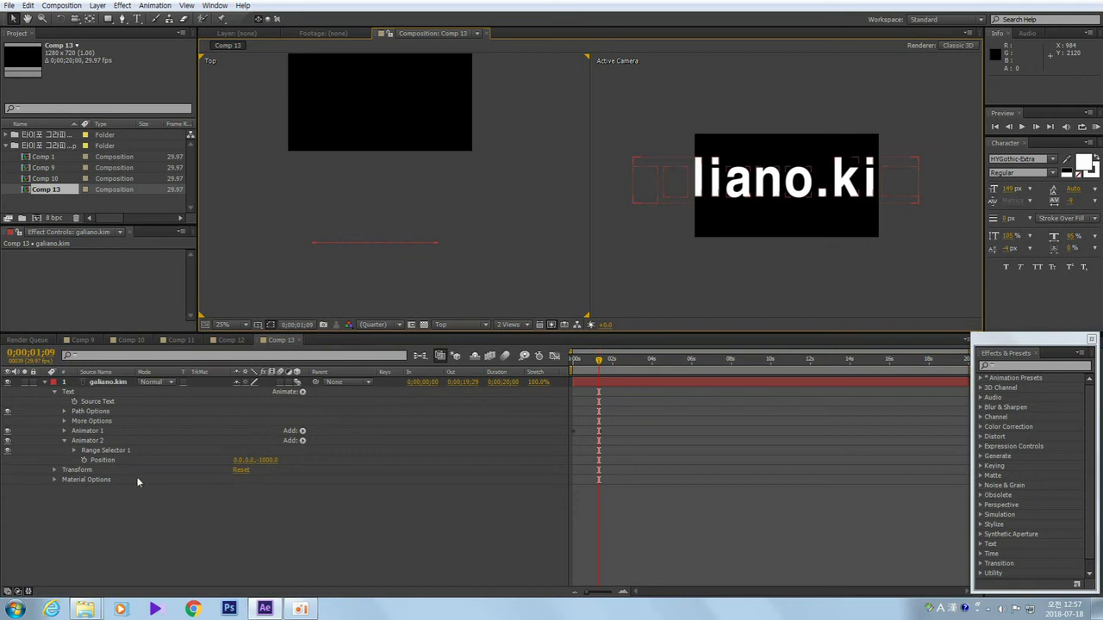
click(74, 450)
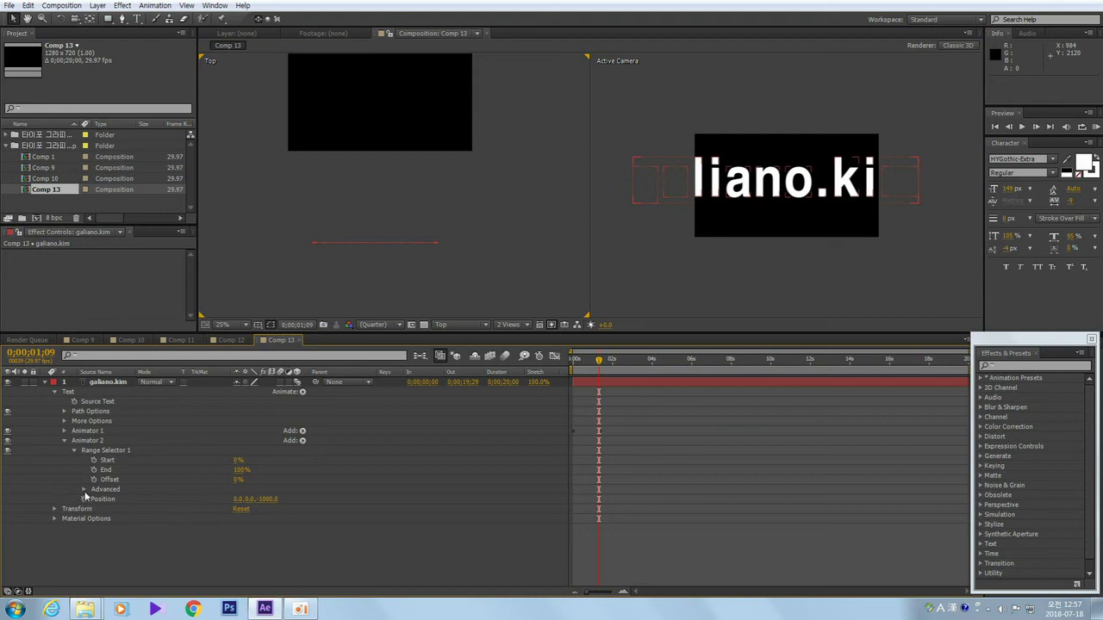
click(84, 489)
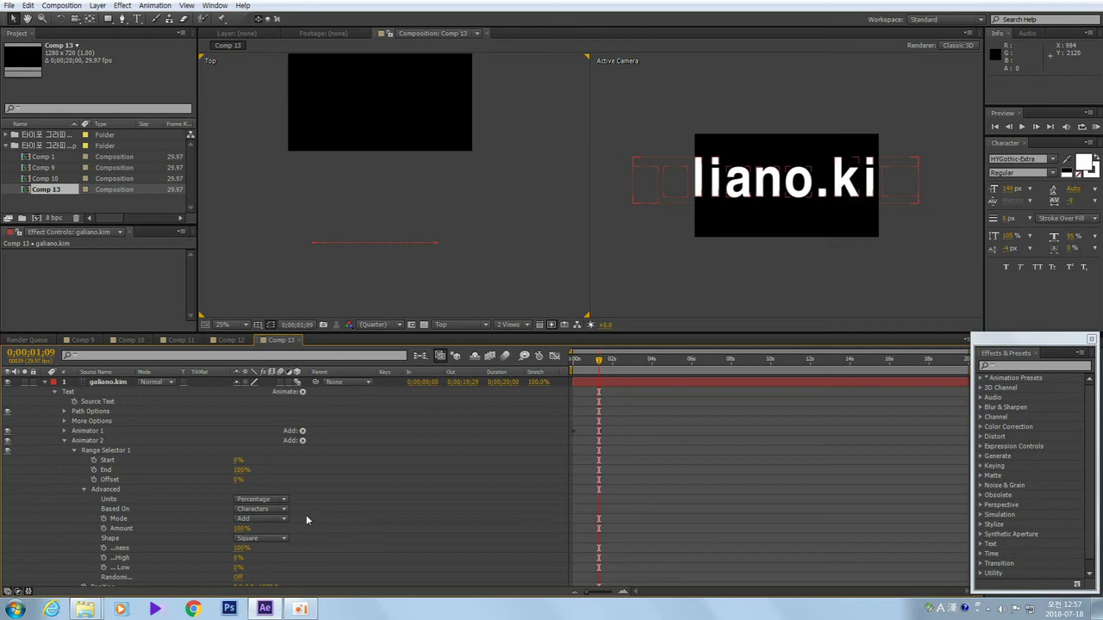
click(256, 538)
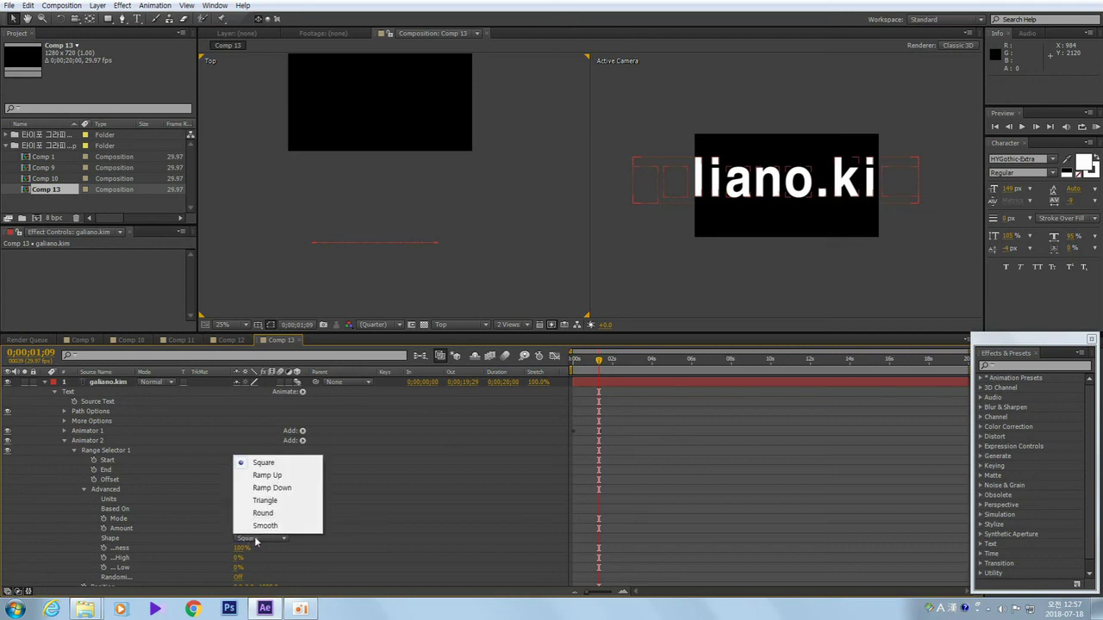
click(287, 492)
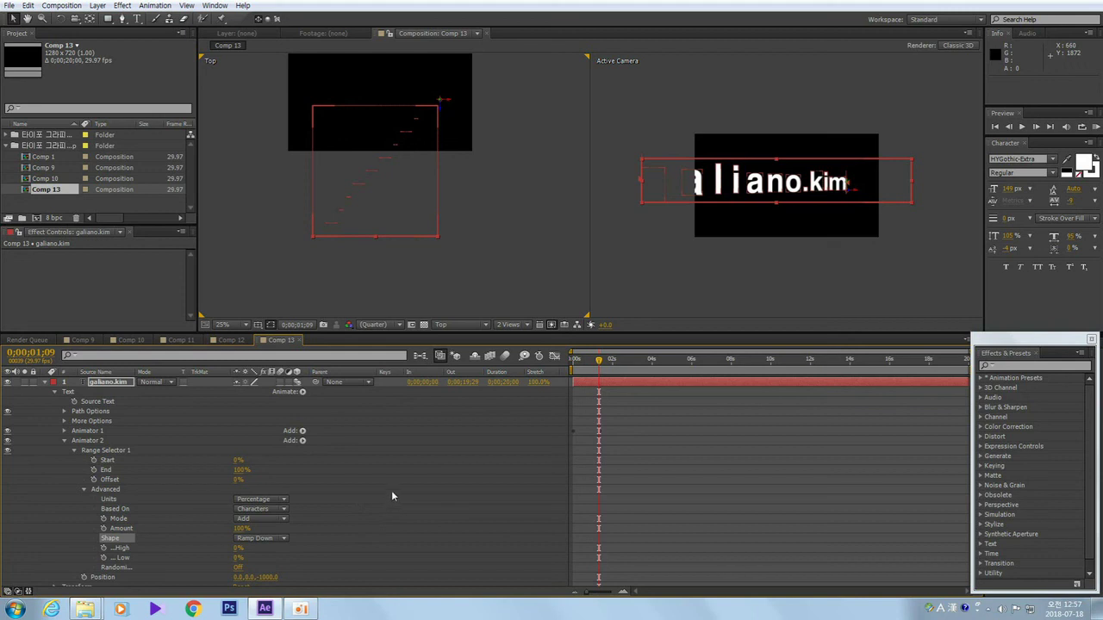
Enable Offset keyframing on Animator 2's Range Selector and set the Offset to -100% at 0;00;01;10.
click(92, 479)
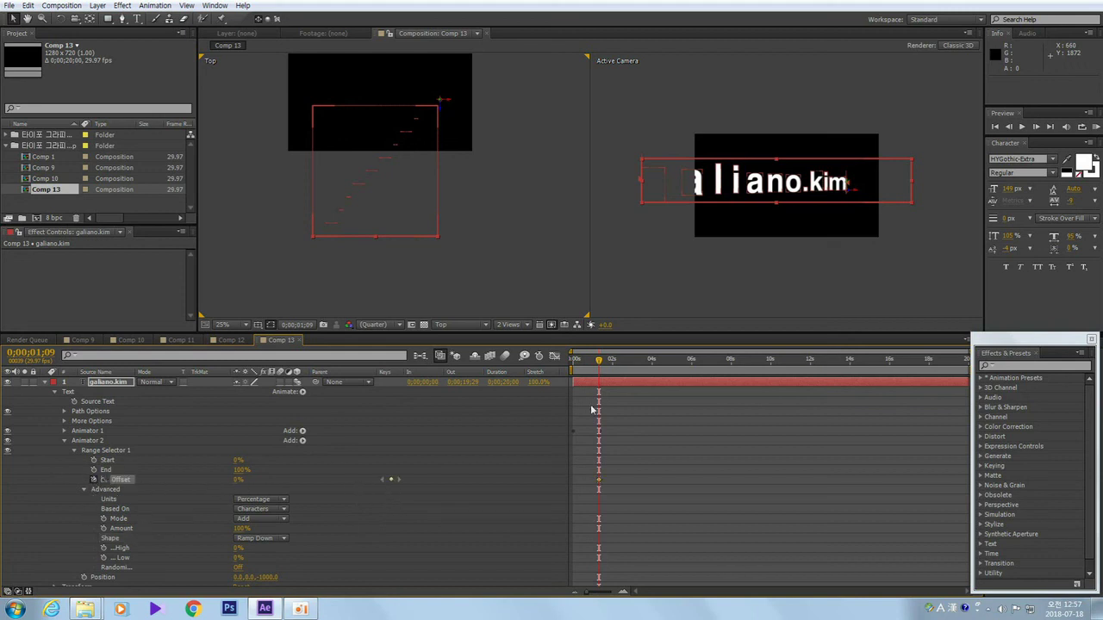
drag(600, 360, 629, 365)
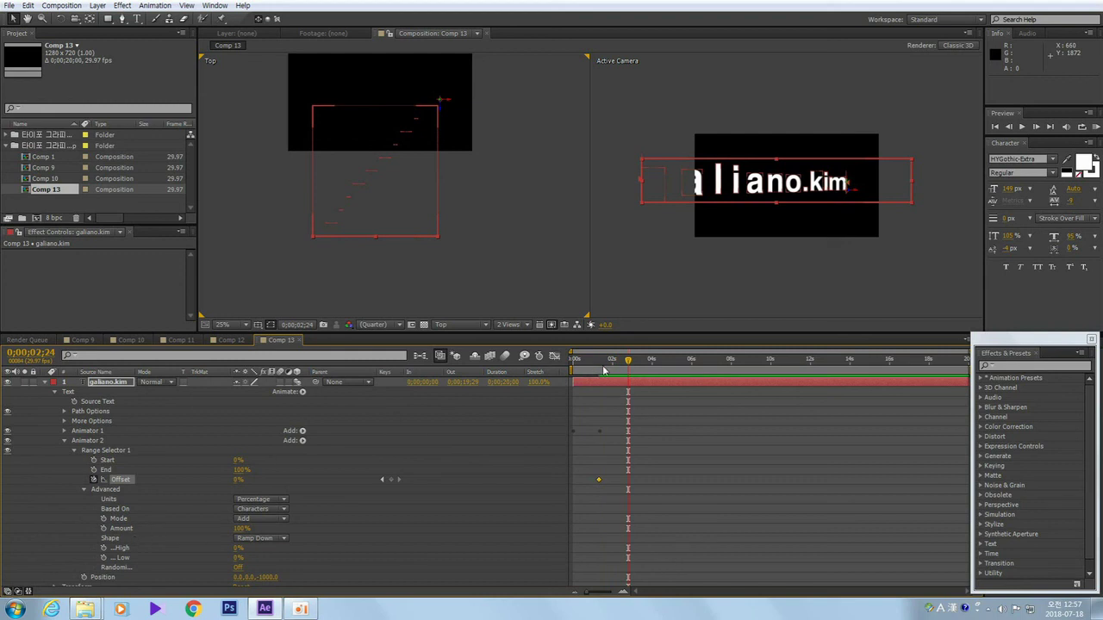
drag(629, 361, 601, 380)
drag(601, 380, 601, 380)
click(238, 480)
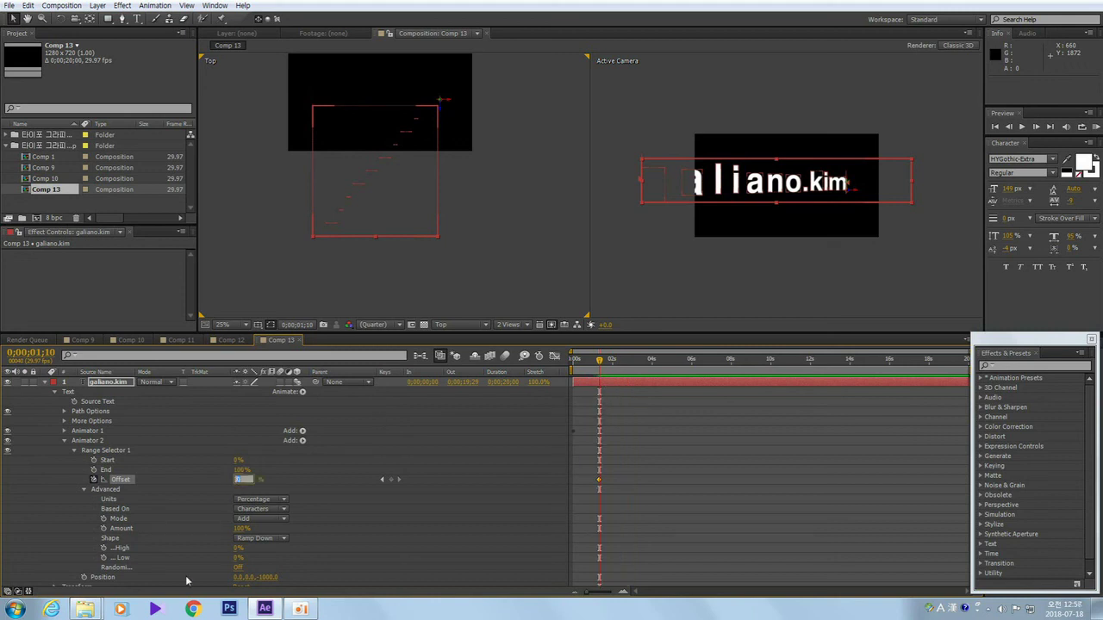
text(-20)
key(Return)
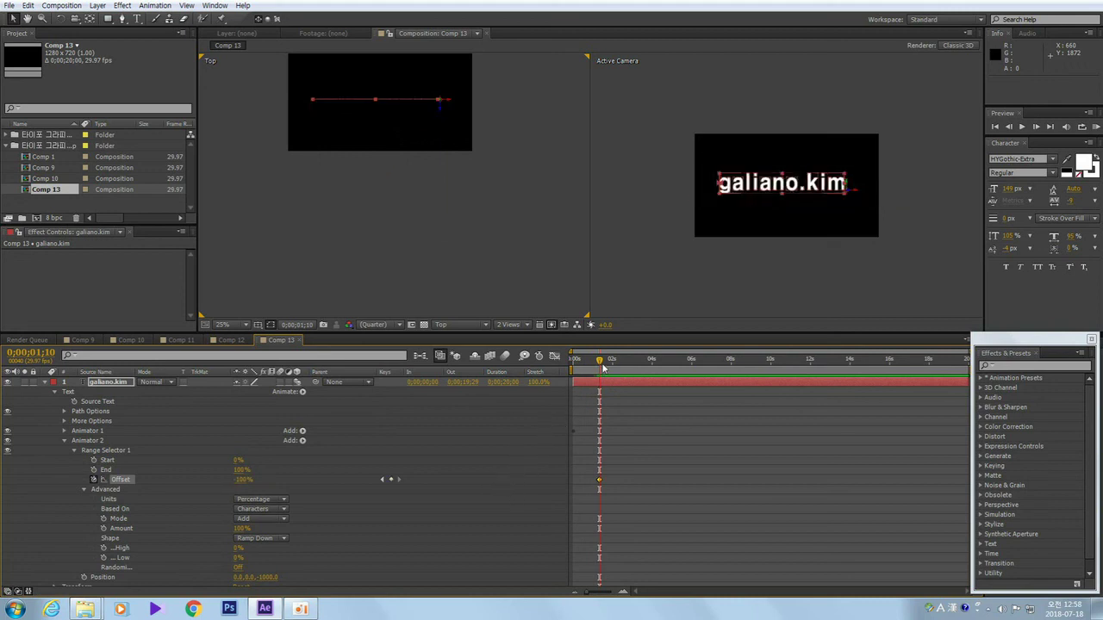
Add an Offset keyframe of 100% to Animator 2's Range Selector at 0;00;02;22.
drag(601, 361, 626, 378)
click(244, 480)
text(30)
click(506, 483)
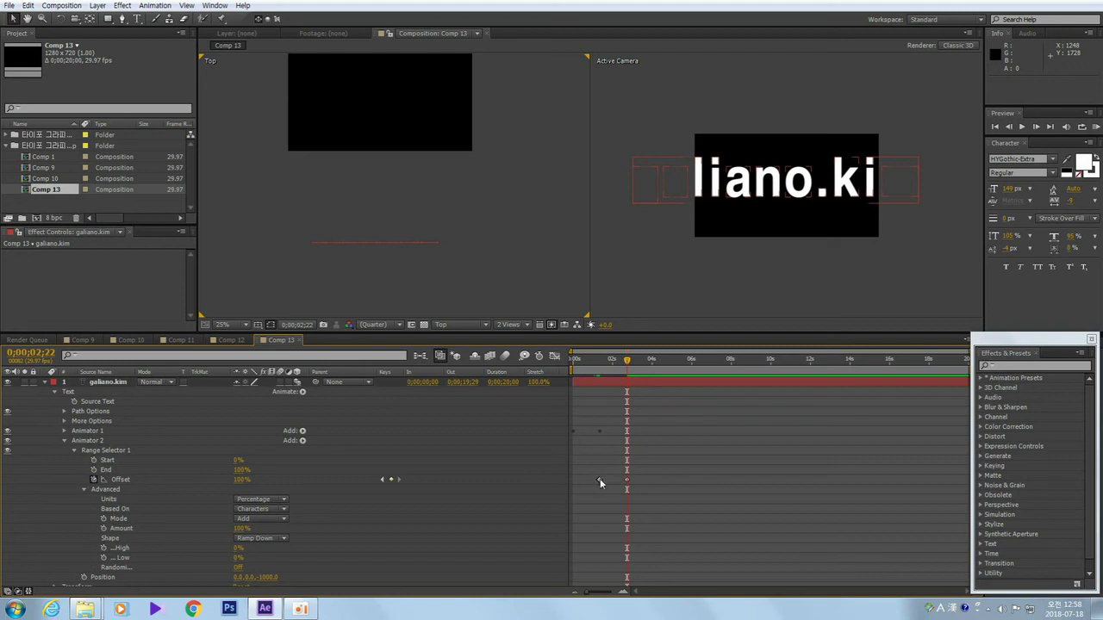
Delete the extra first Offset keyframe of Animator 2 and move the -100% keyframe to 0;00;01;12.
click(599, 479)
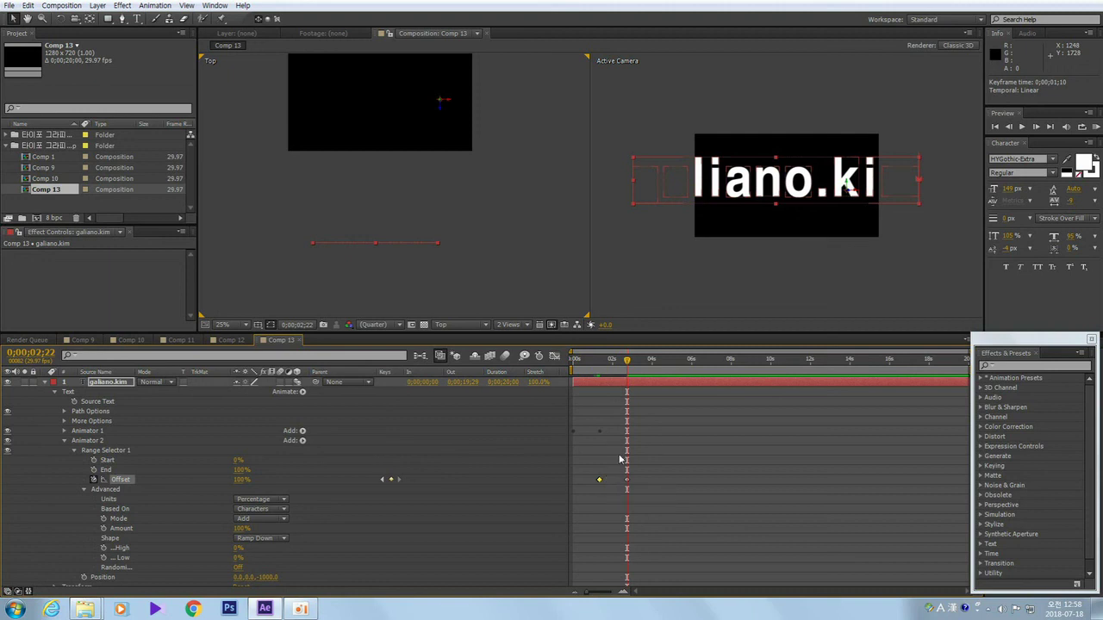
drag(601, 479, 607, 482)
click(600, 480)
key(Delete)
drag(609, 480, 603, 479)
Play the text animation from 0;00;00;00 and check both animators' movement in the Top and Active Camera views.
drag(627, 360, 600, 369)
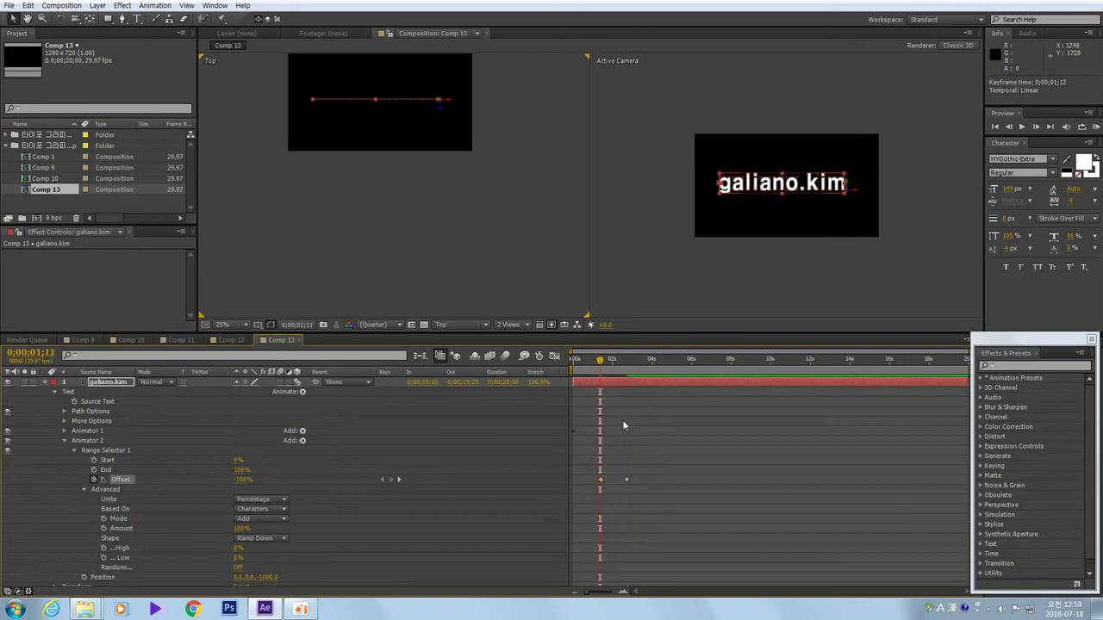
click(601, 362)
drag(602, 362, 572, 362)
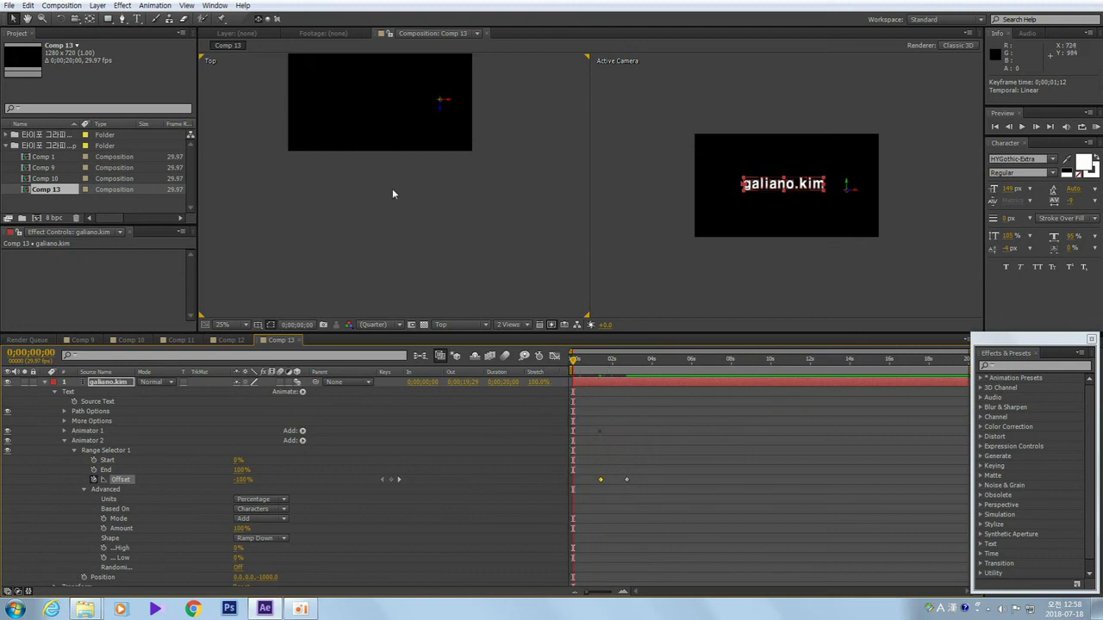
key(h)
drag(391, 189, 387, 271)
drag(406, 221, 403, 255)
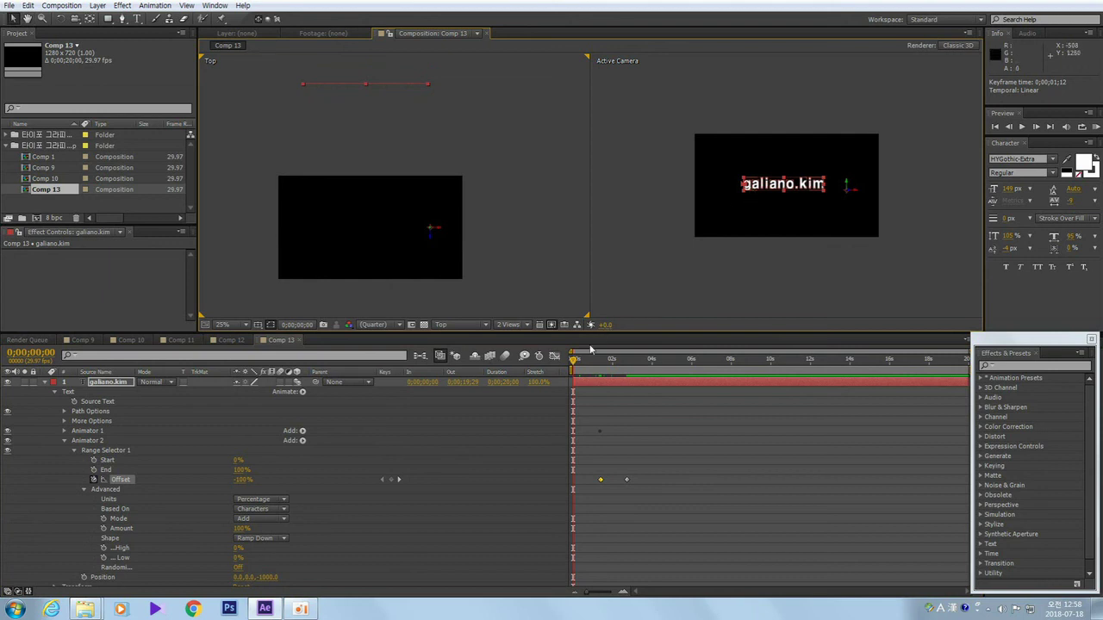
key(space)
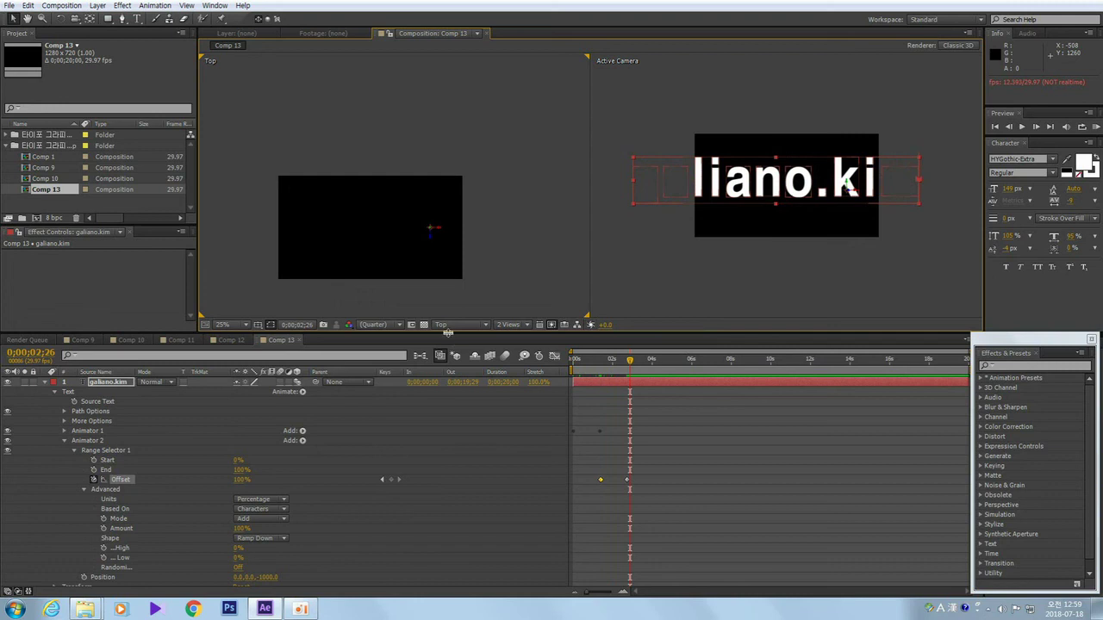
Set Ease High to 20% and Ease Low to 90% on Animator 2's Range Selector.
drag(451, 332, 452, 231)
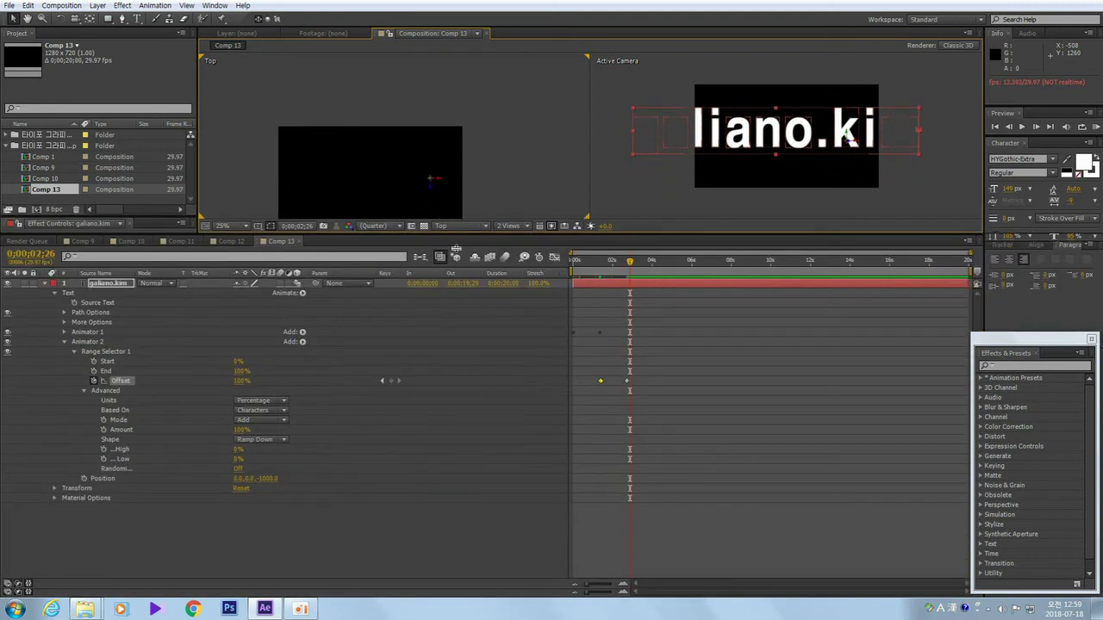
click(239, 449)
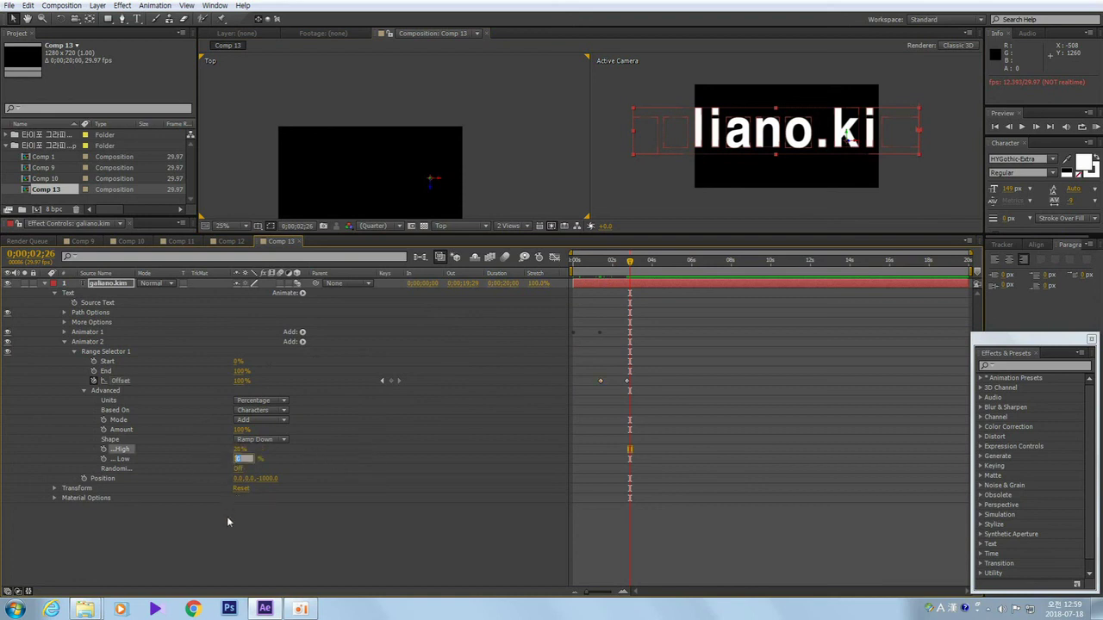
click(293, 525)
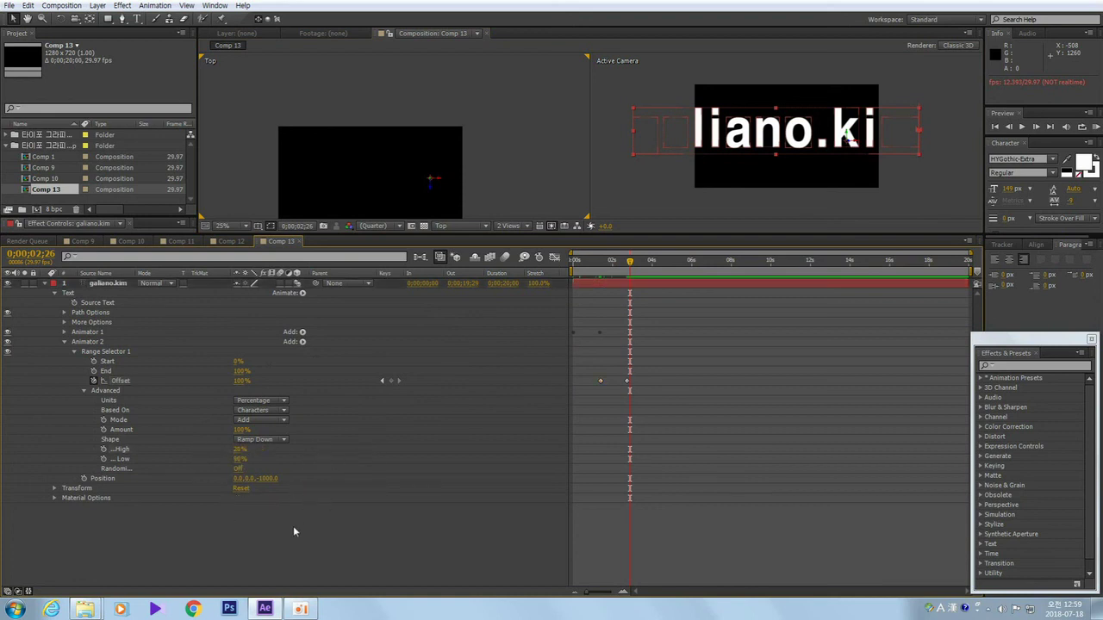
Preview the eased text animation from the start and return the playhead to 0;00;00;00.
drag(629, 262, 572, 264)
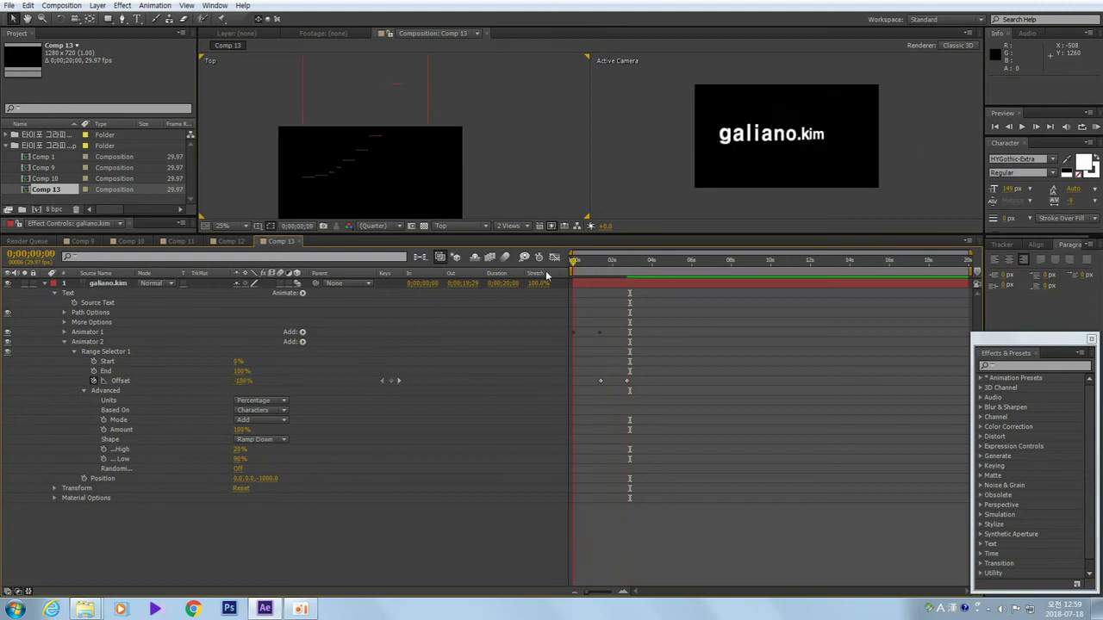
key(space)
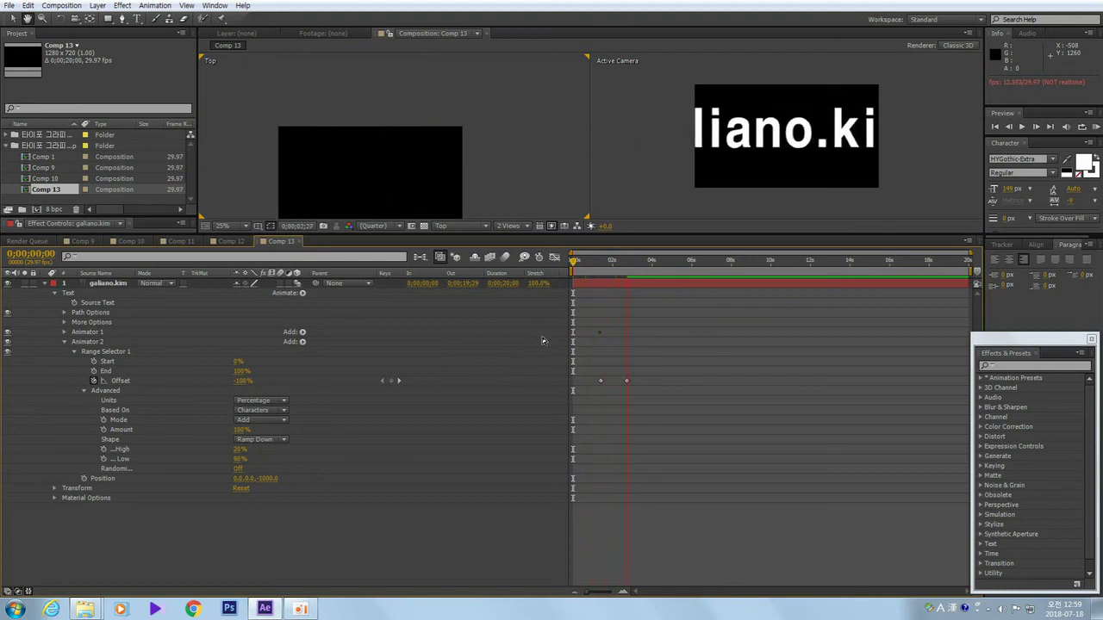
key(space)
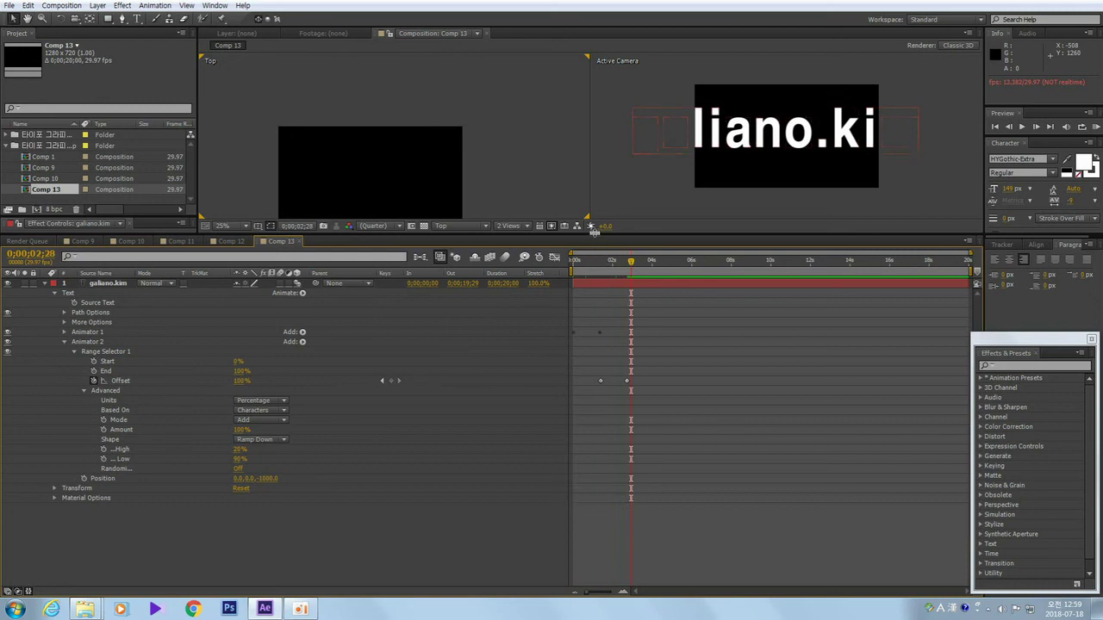
drag(597, 234, 592, 284)
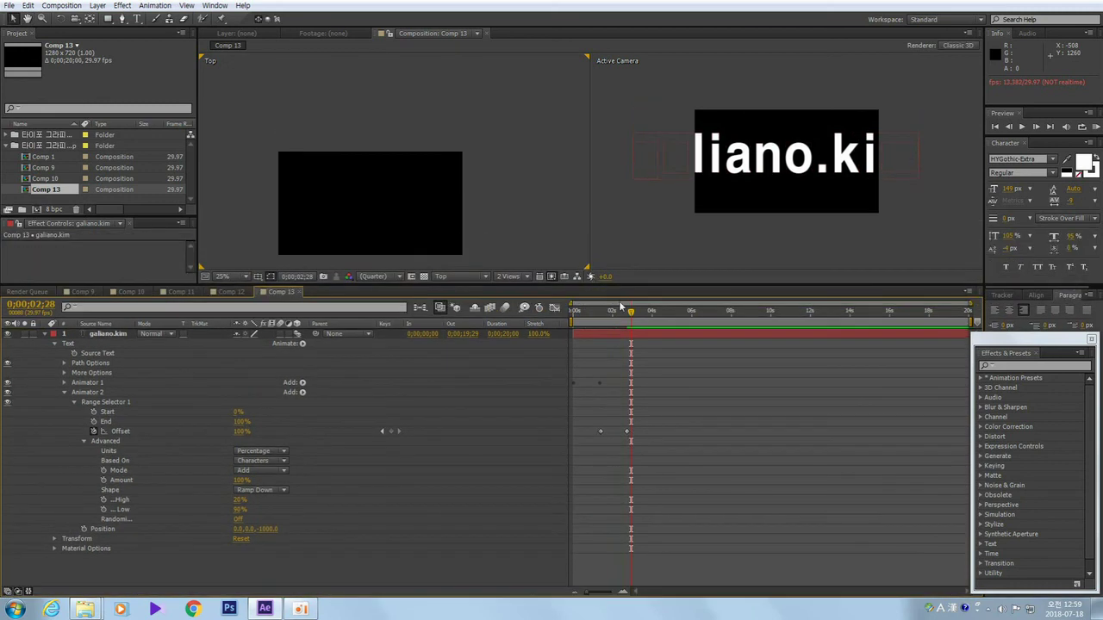
drag(634, 315, 570, 314)
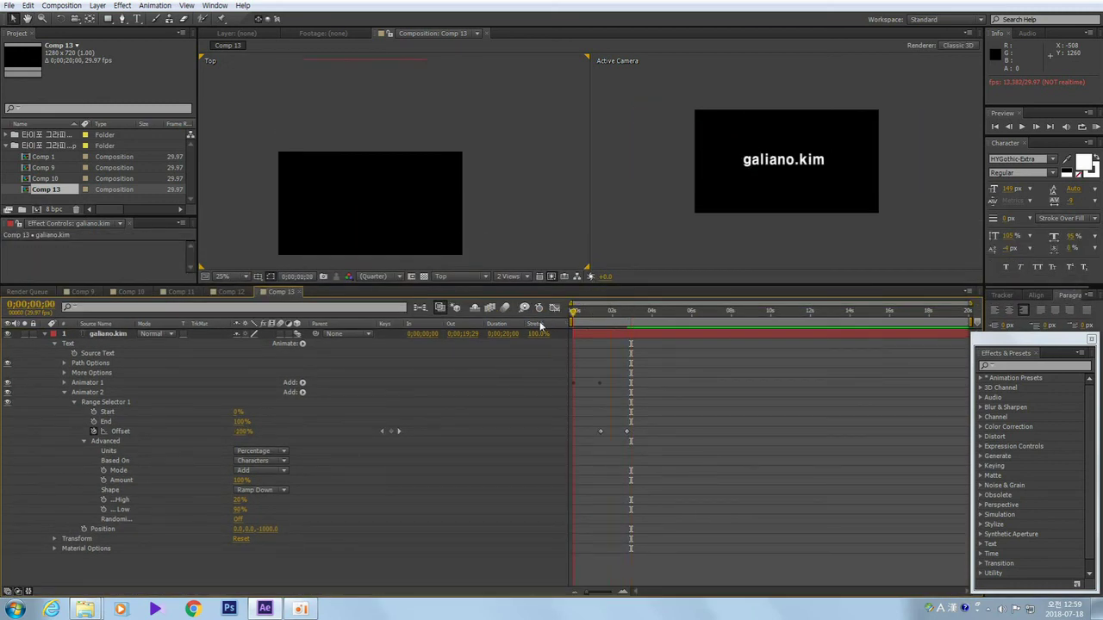
Show only the layer's keyframed properties and move the second Offset's first keyframe to 0;00;01;10.
click(46, 335)
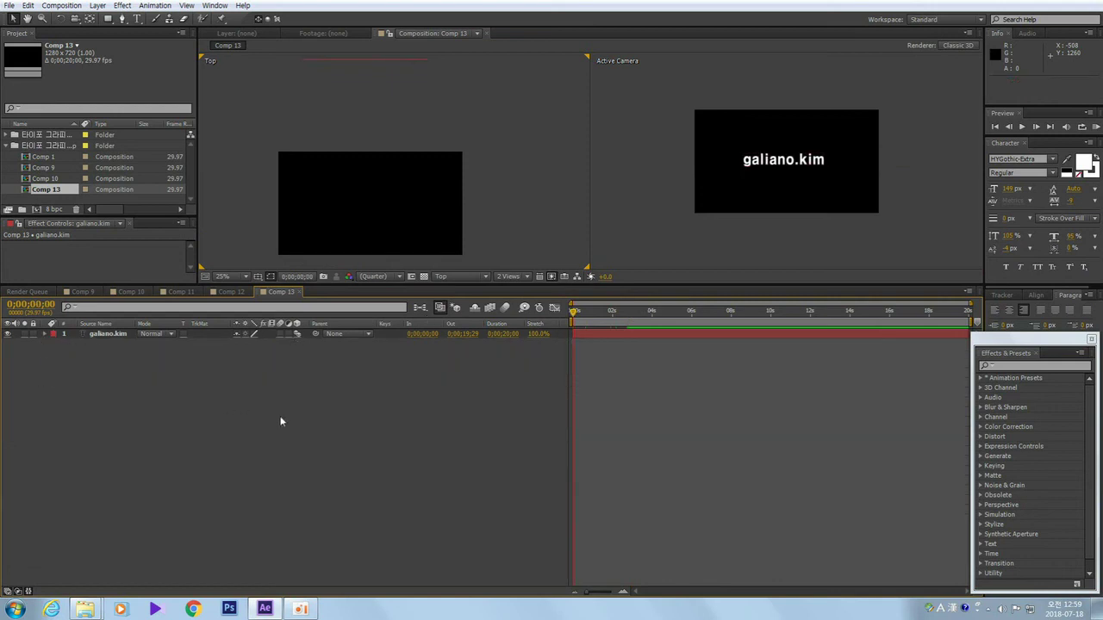
key(u)
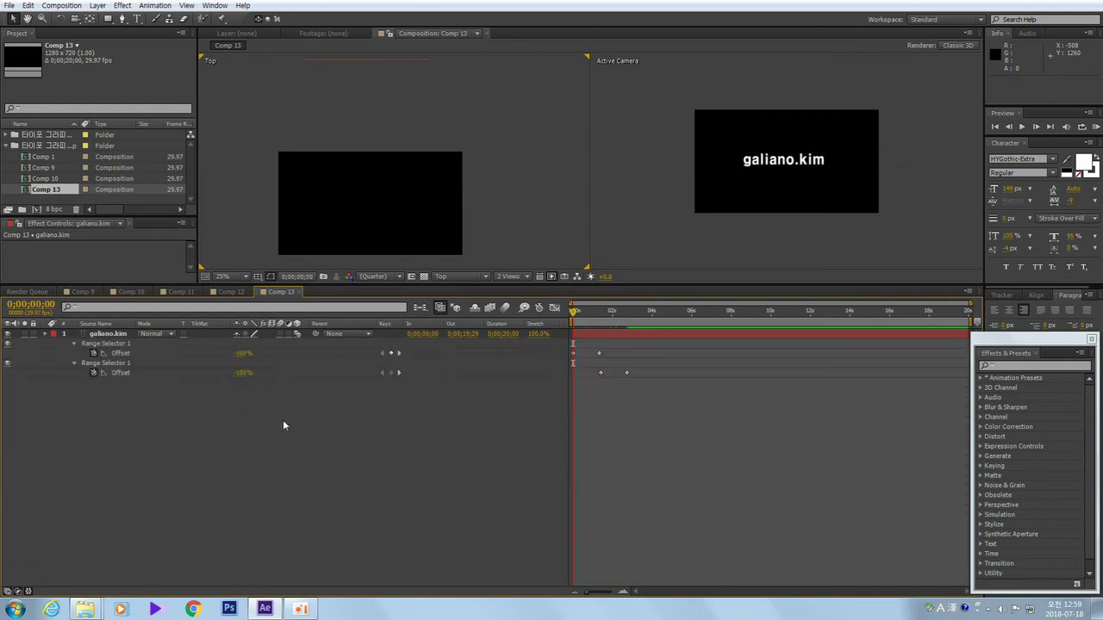
click(601, 373)
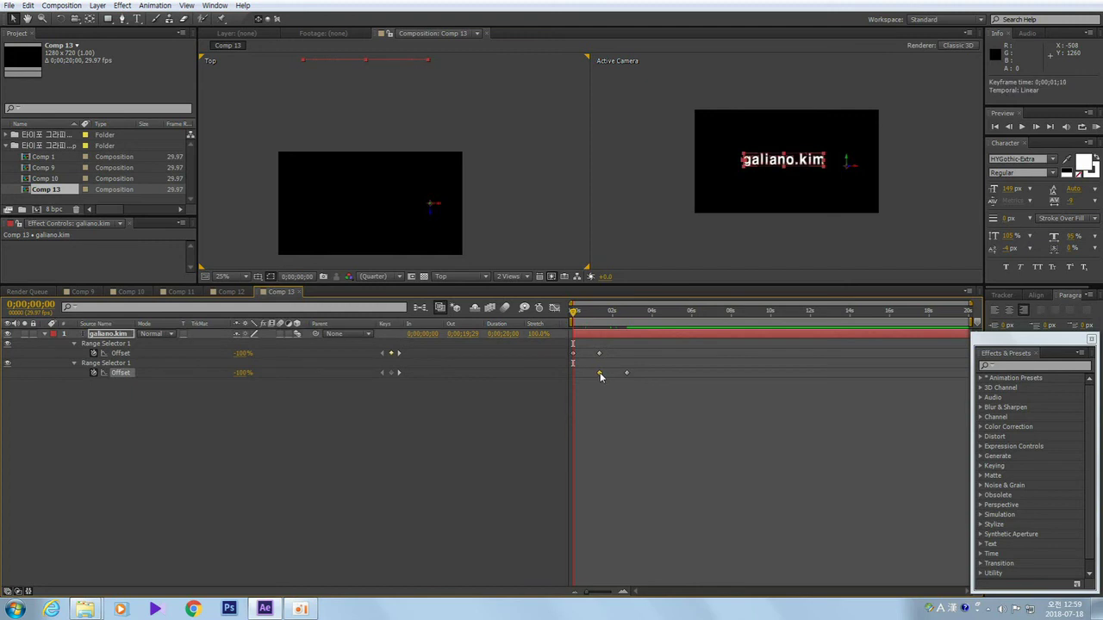
Copy the two Offset keyframes at 0;00;01;10 and paste them at 0;00;03;29.
drag(593, 344, 609, 398)
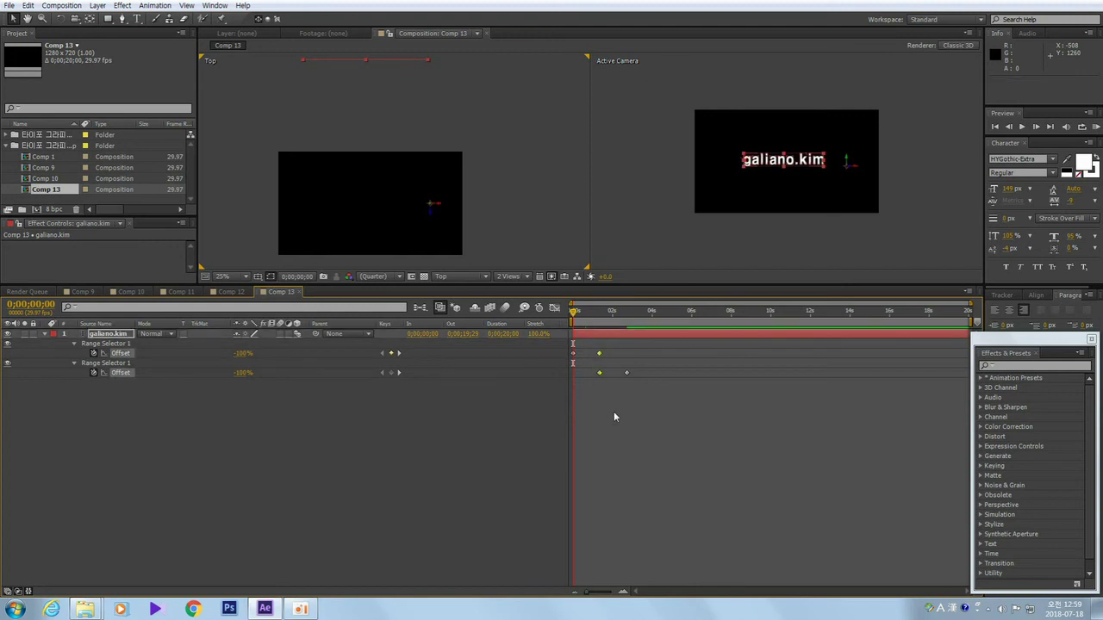
key(ctrl+c)
drag(575, 314, 653, 320)
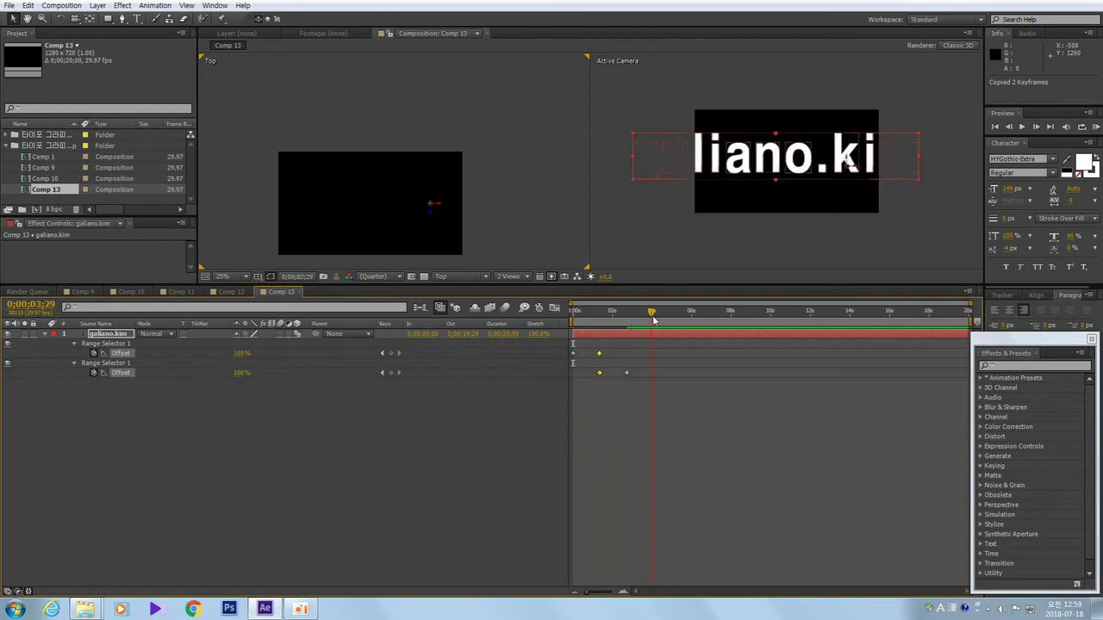
key(ctrl+v)
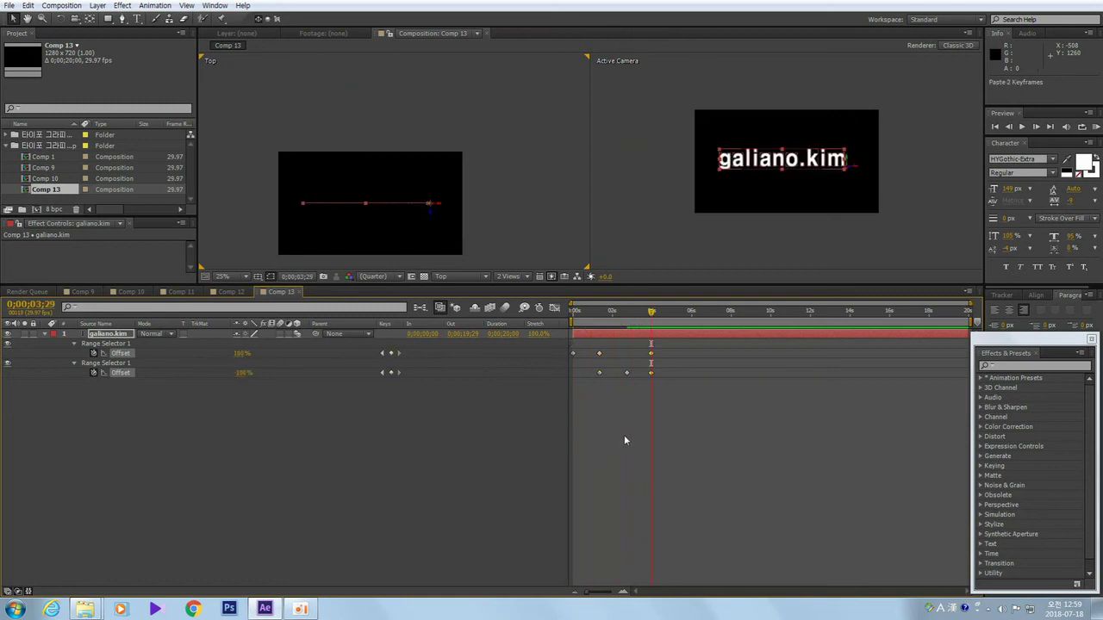
Copy the first Offset's opening keyframe and paste it on the same property at 0;00;05;10.
click(573, 353)
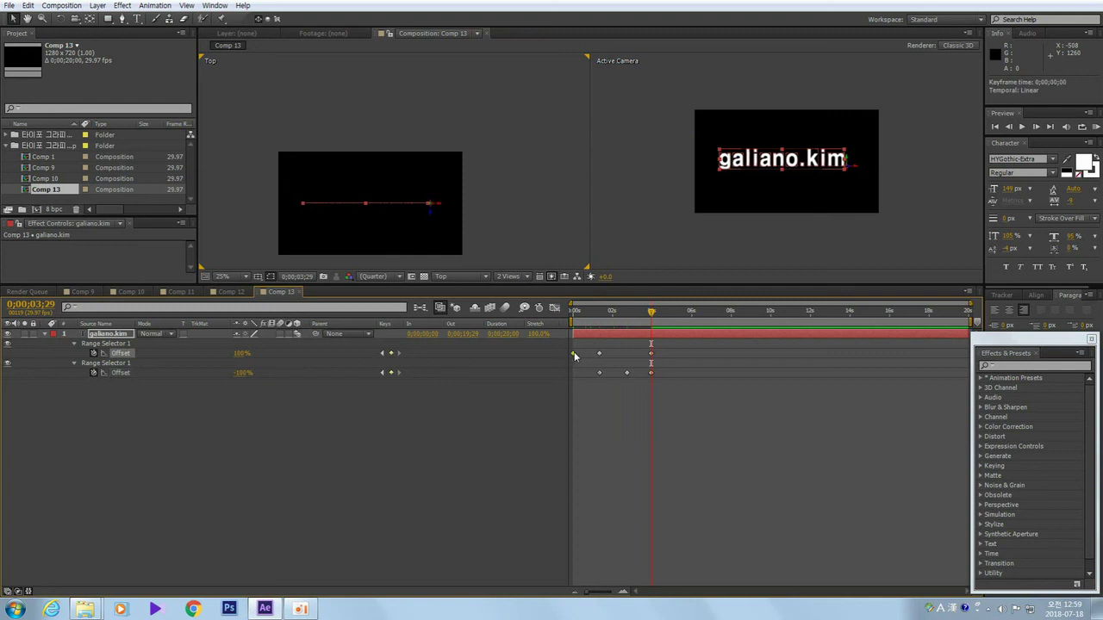
key(ctrl+c)
drag(651, 318, 679, 316)
key(ctrl+v)
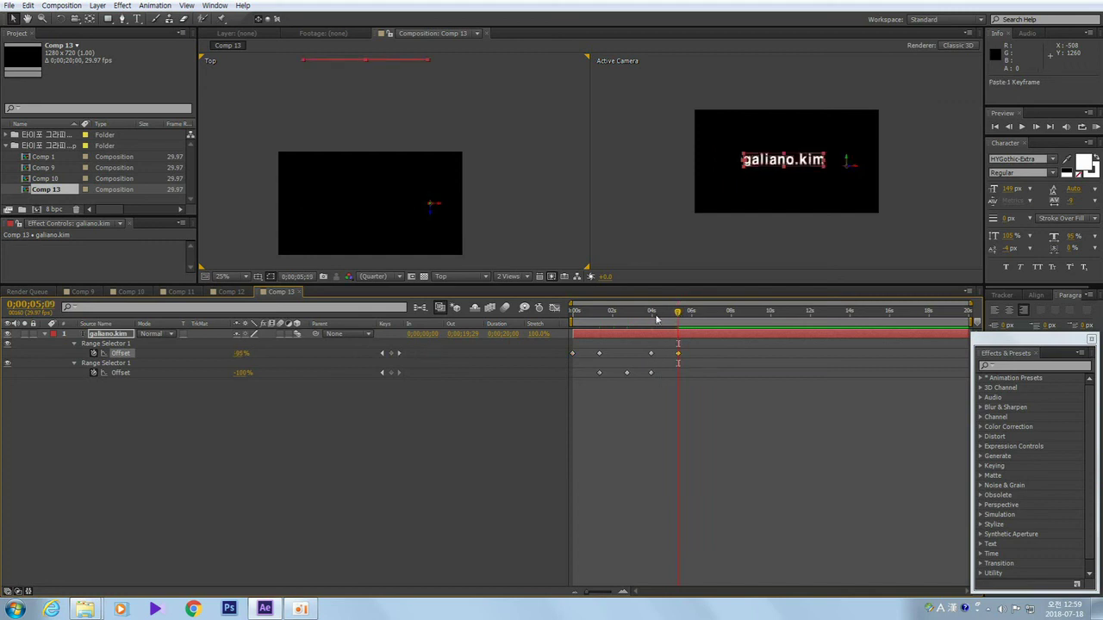
Preview the extended text animation from the start, then place the playhead at the last Offset keyframe, 0;00;05;10.
key(Home)
key(space)
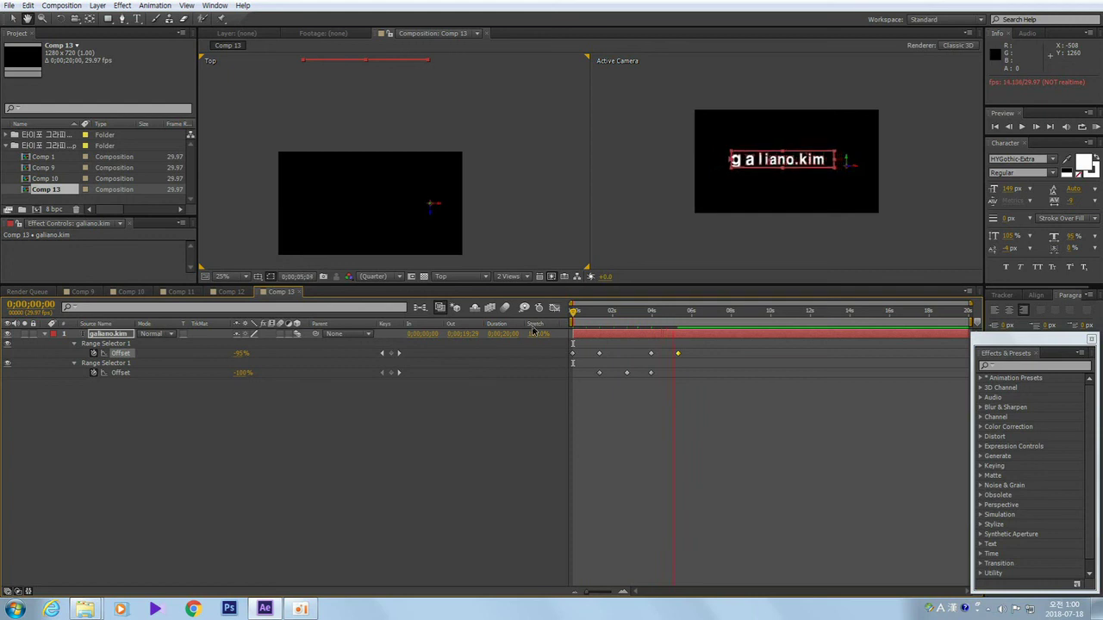
key(space)
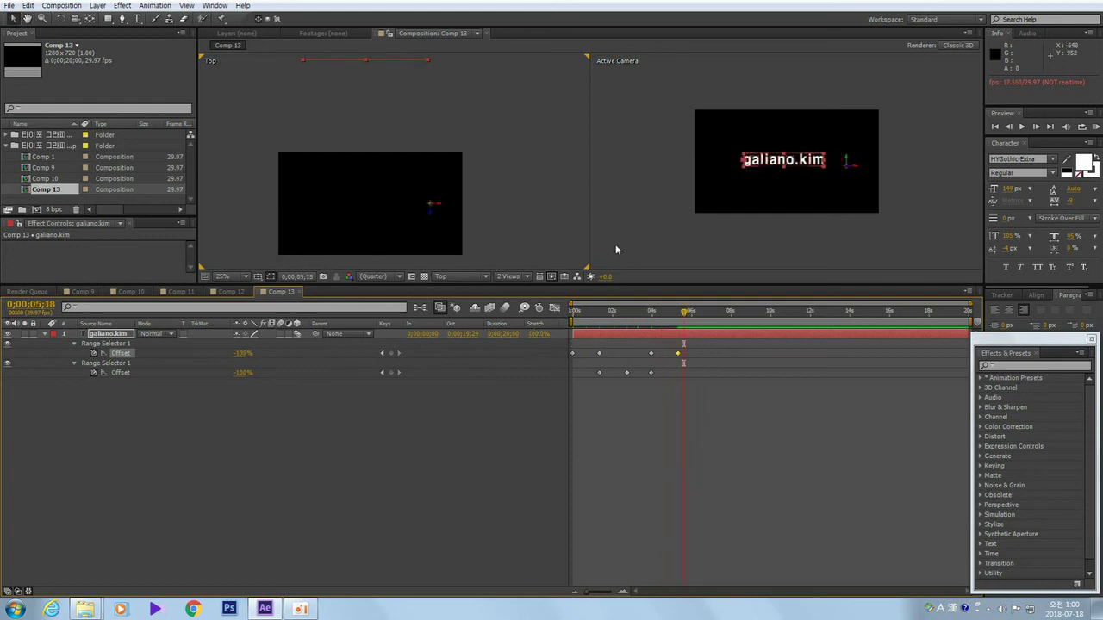
mouse_move(686, 317)
mouse_down()
mouse_move(584, 318)
mouse_move(679, 334)
mouse_up()
Switch the composition to 1 View, magnify it to 100%, and enlarge the viewer area above the timeline.
drag(677, 283, 448, 350)
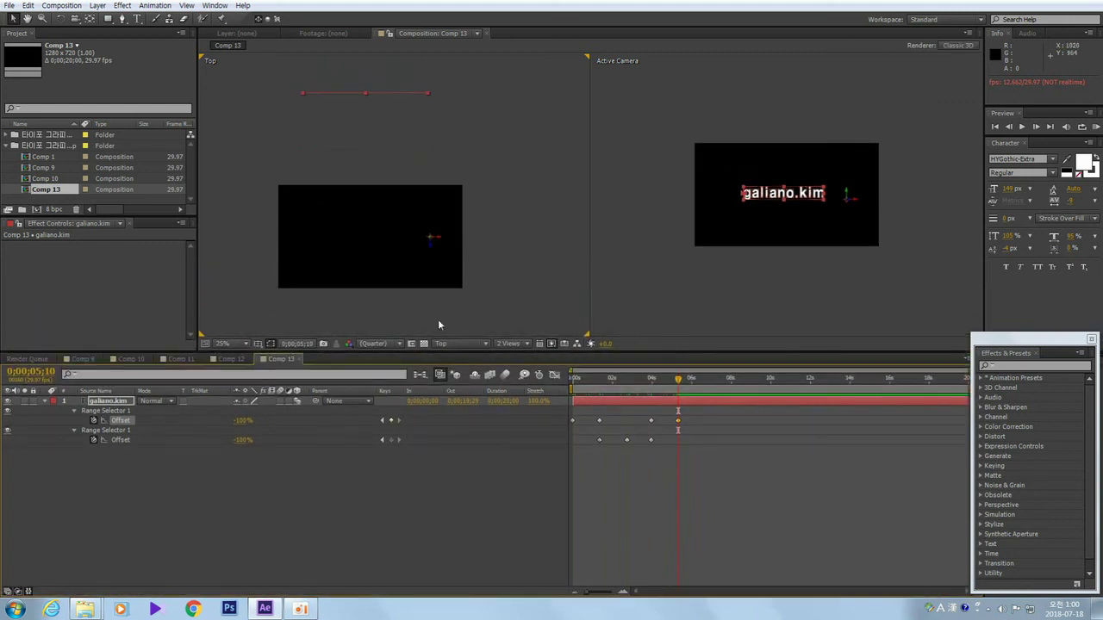
click(528, 344)
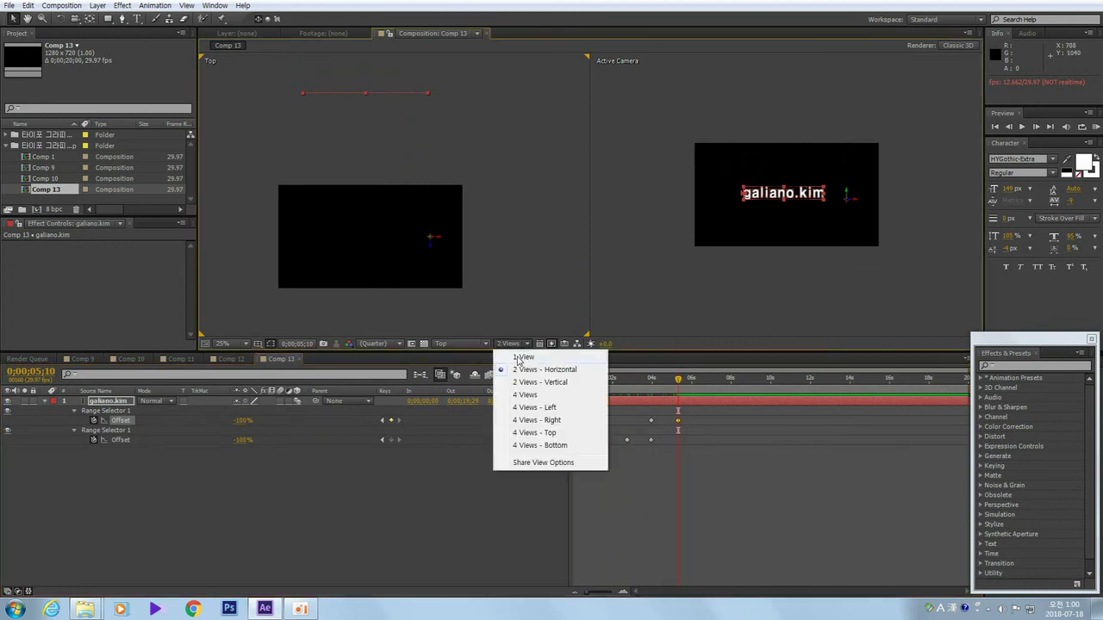
click(528, 354)
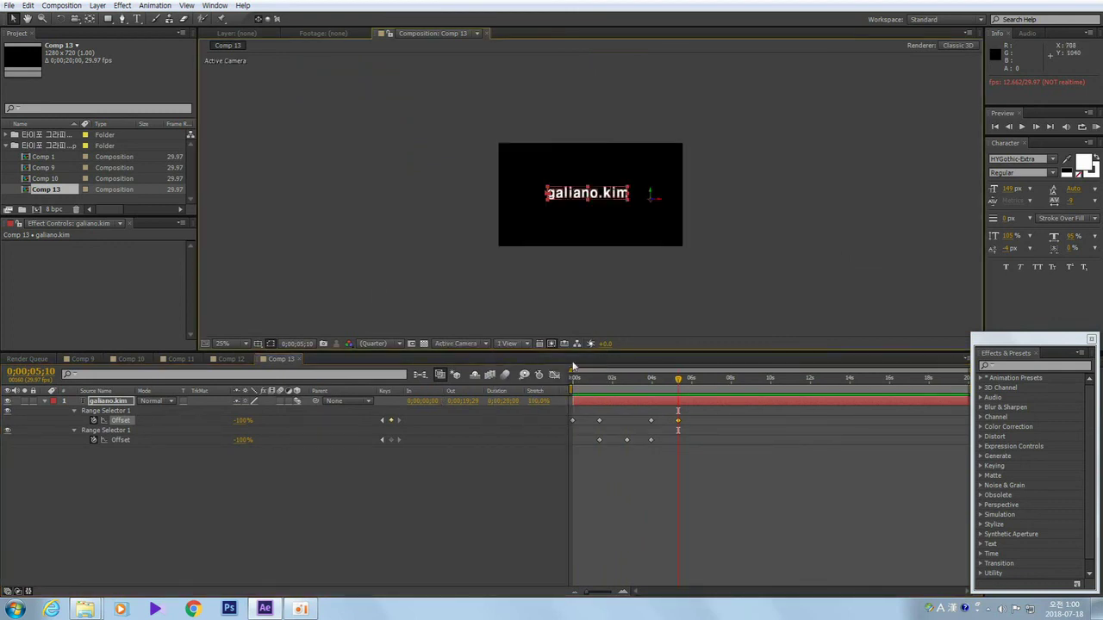
key(period)
key(period)
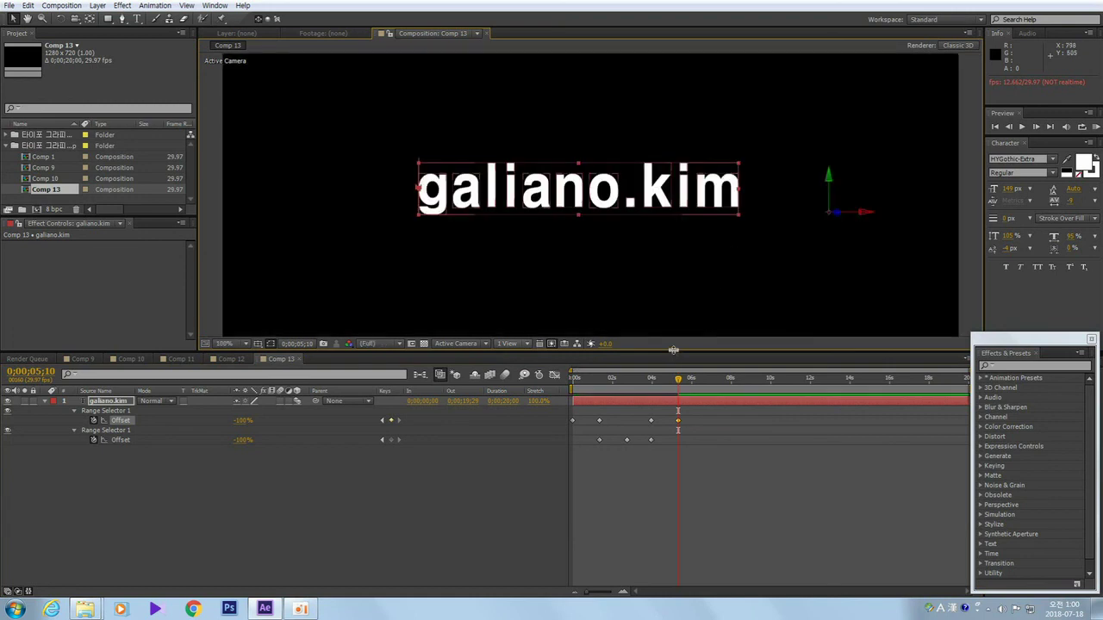
drag(672, 350, 673, 381)
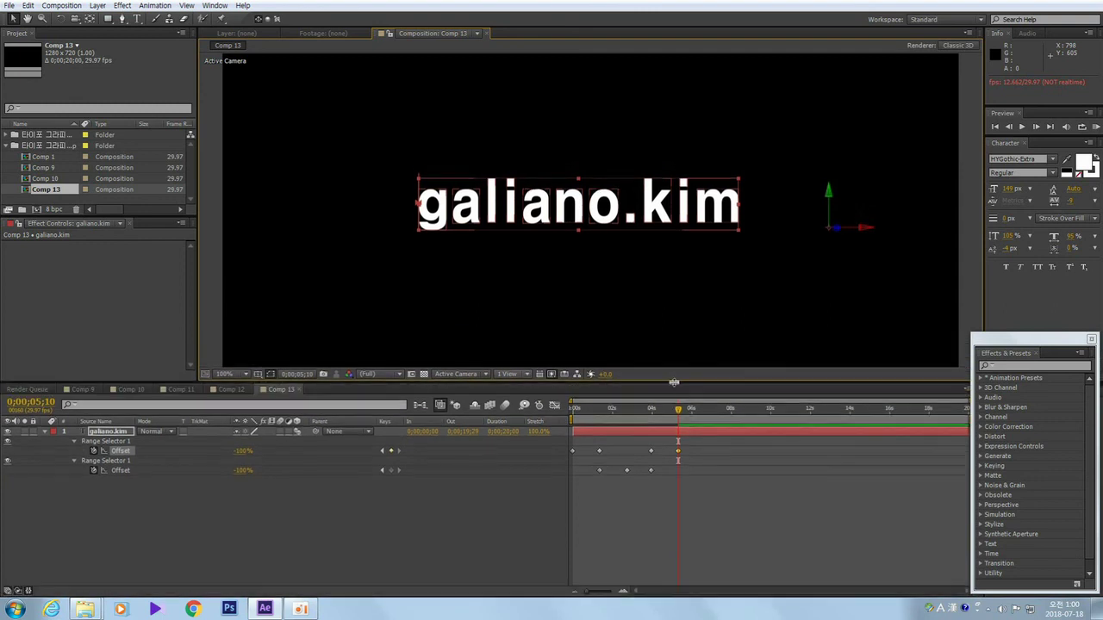